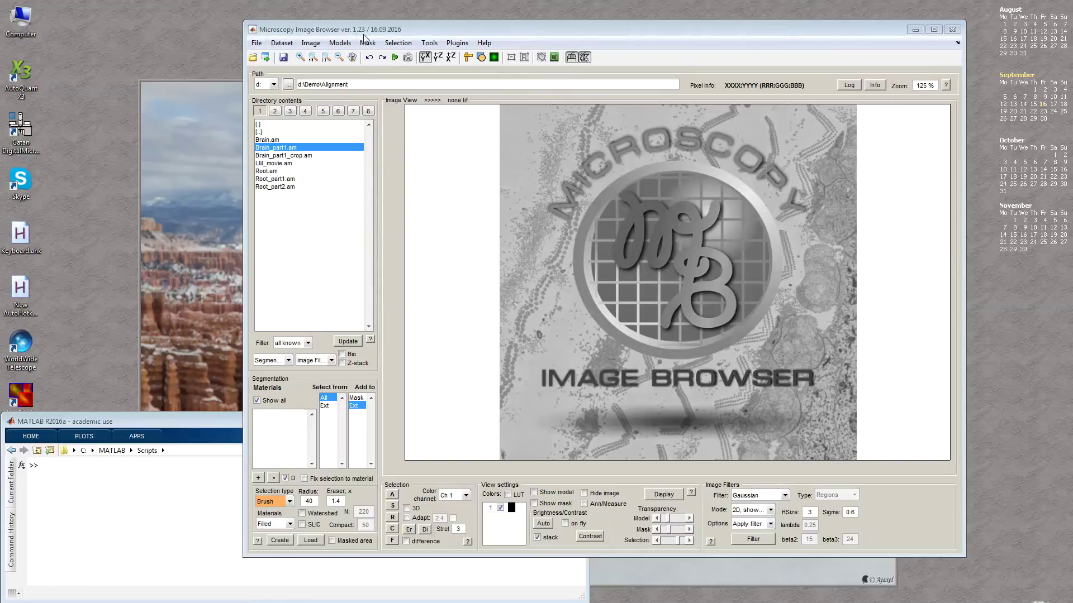
Load the Brain.am EM stack and move to a later slice
{"action": "left_click", "coordinate": [272, 140]}
{"action": "double_click", "coordinate": [272, 140]}
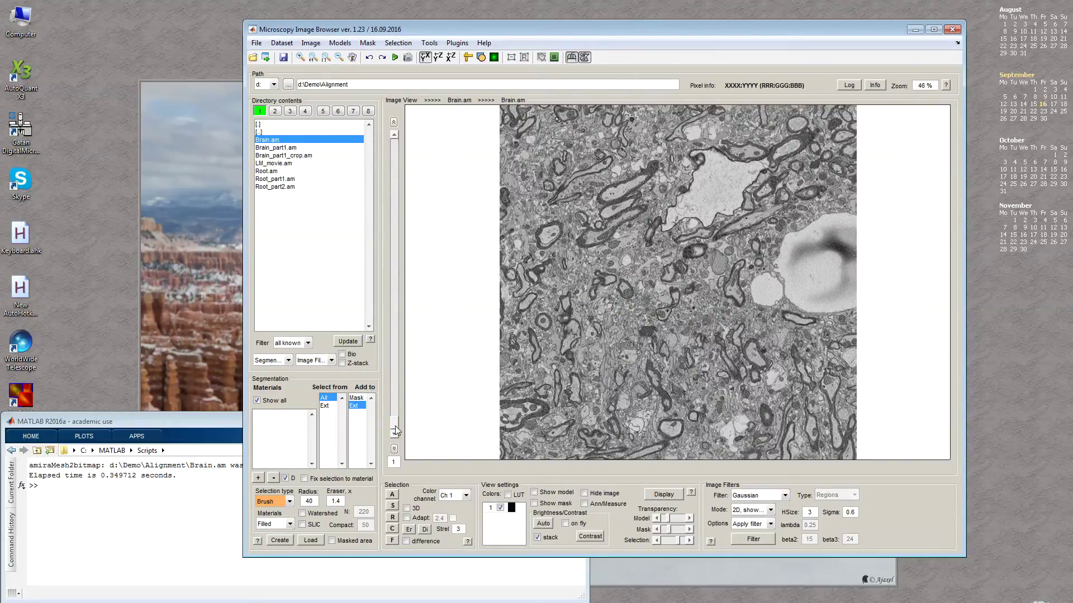
{"action": "left_click_drag", "start_coordinate": [395, 425], "coordinate": [394, 256]}
Scroll through the Brain.am slices, zooming in with W and back out with Q
{"action": "scroll", "coordinate": [663, 330], "scroll_direction": "down", "scroll_amount": 3}
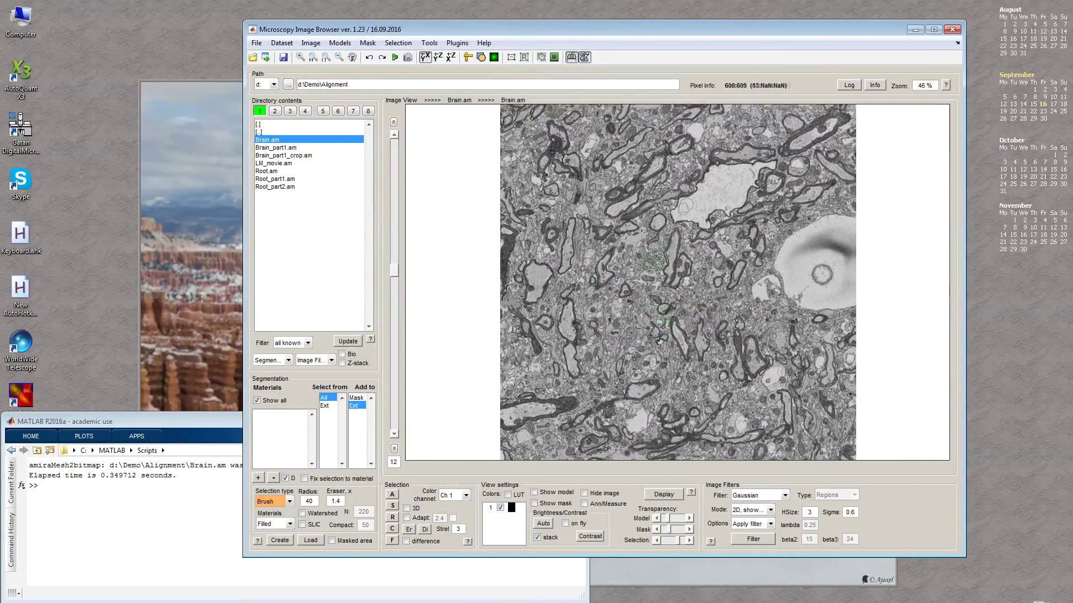
{"action": "key", "text": "w"}
{"action": "scroll", "coordinate": [674, 274], "scroll_direction": "up", "scroll_amount": 5}
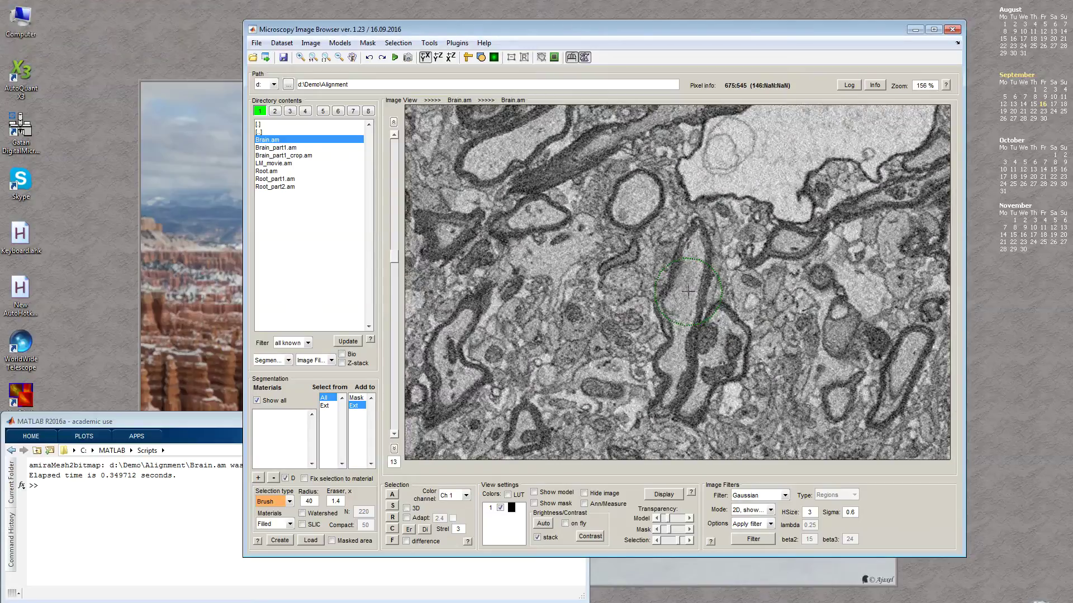
{"action": "scroll", "coordinate": [648, 235], "scroll_direction": "down", "scroll_amount": 1}
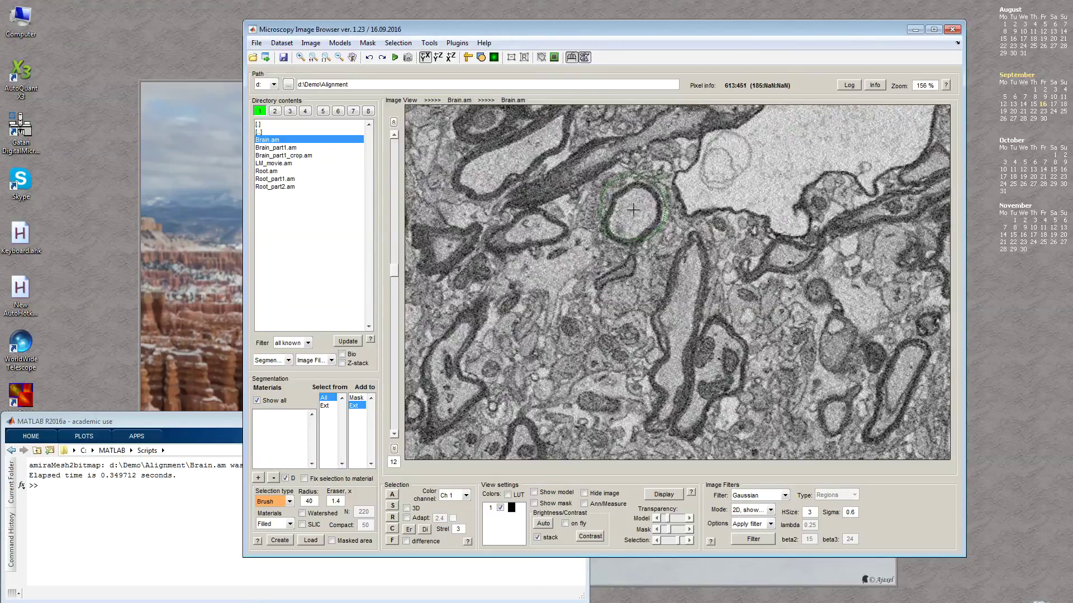
{"action": "scroll", "coordinate": [631, 220], "scroll_direction": "up", "scroll_amount": 1}
{"action": "scroll", "coordinate": [632, 221], "scroll_direction": "down", "scroll_amount": 1}
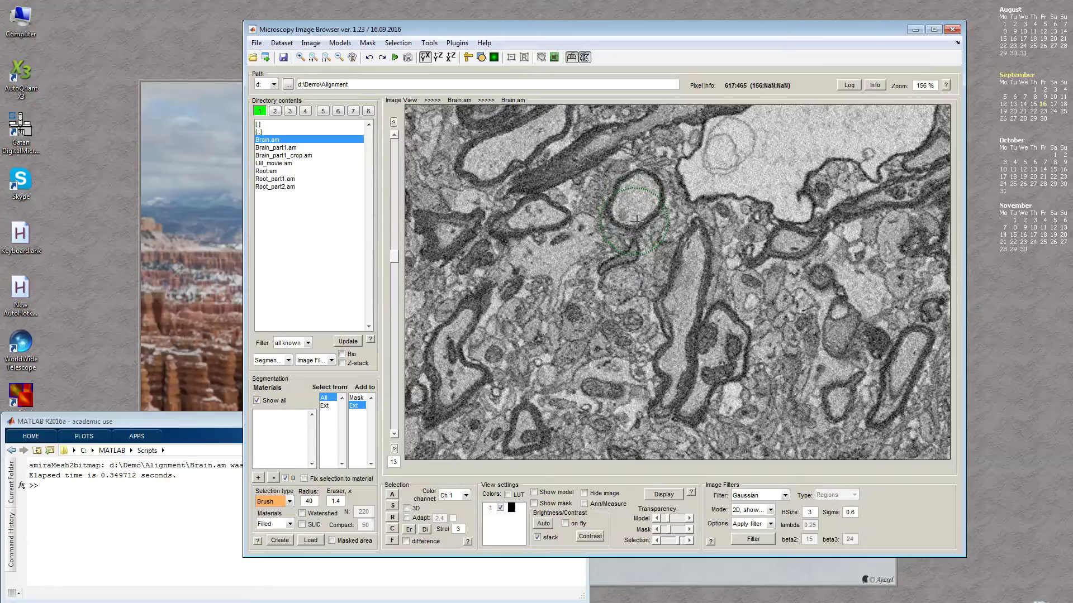
{"action": "scroll", "coordinate": [634, 222], "scroll_direction": "up", "scroll_amount": 1}
{"action": "scroll", "coordinate": [636, 223], "scroll_direction": "down", "scroll_amount": 4}
{"action": "scroll", "coordinate": [679, 287], "scroll_direction": "down", "scroll_amount": 2}
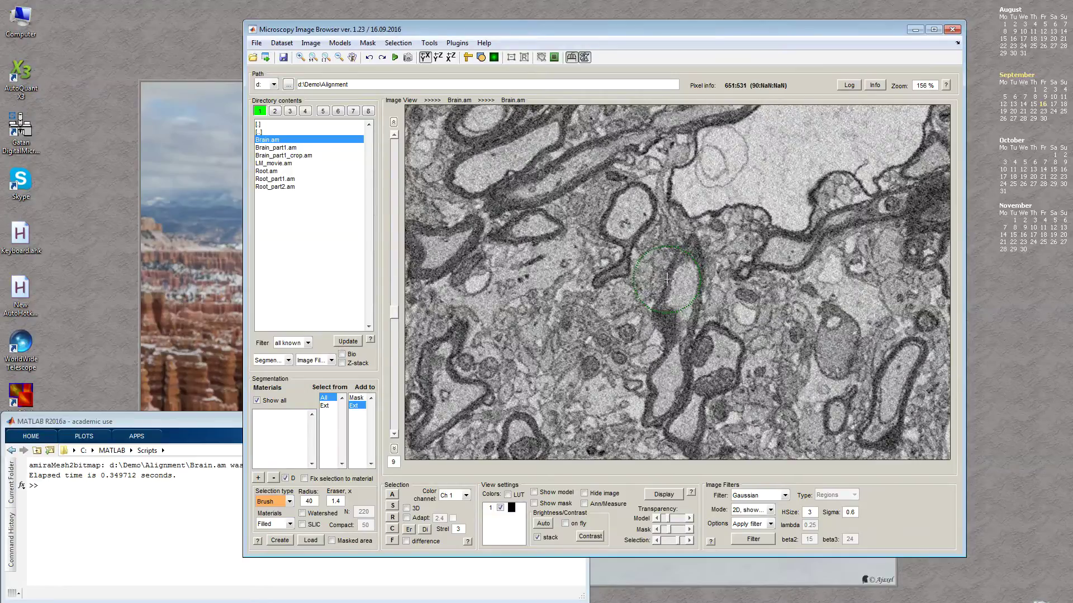
{"action": "key", "text": "q"}
{"action": "scroll", "coordinate": [679, 288], "scroll_direction": "up", "scroll_amount": 4}
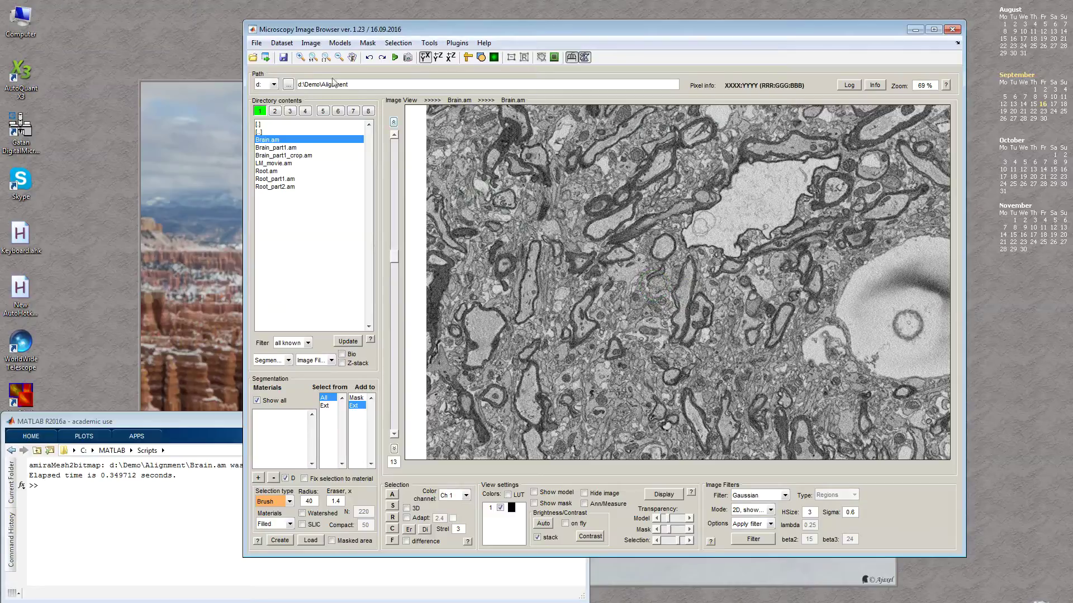
Open the Dataset Alignment tool and move the Alignment and Drift Correction dialog left
{"action": "left_click", "coordinate": [282, 43]}
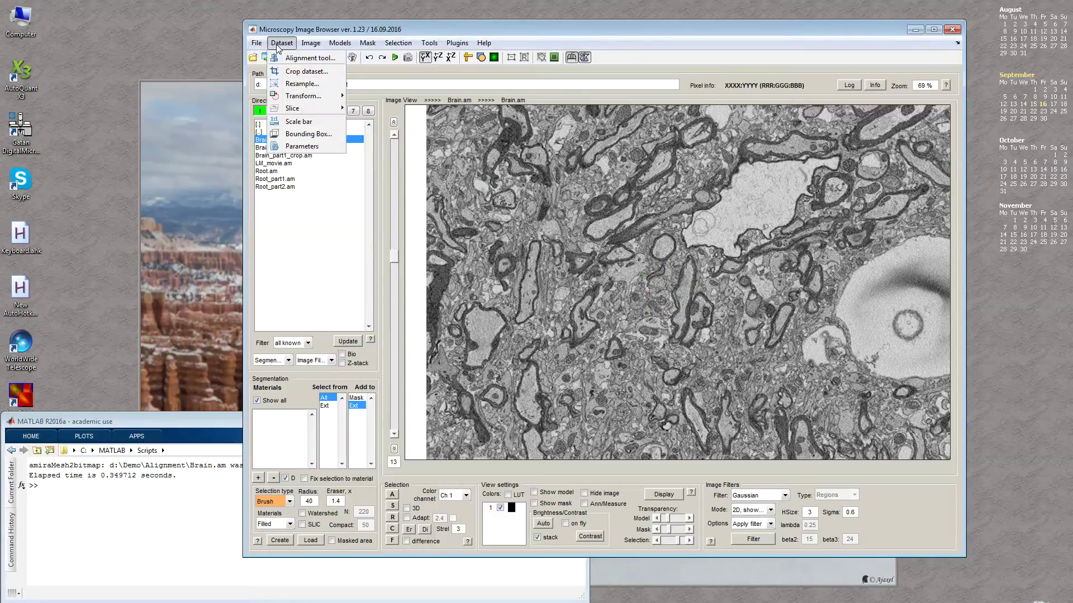
{"action": "left_click", "coordinate": [312, 58]}
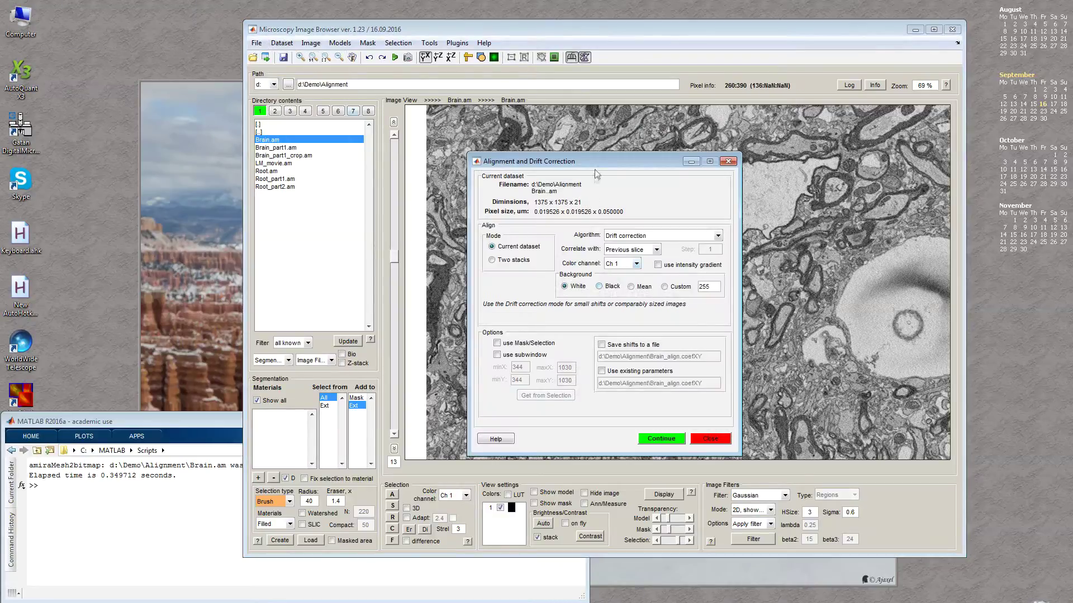
{"action": "left_click_drag", "start_coordinate": [595, 169], "coordinate": [357, 171]}
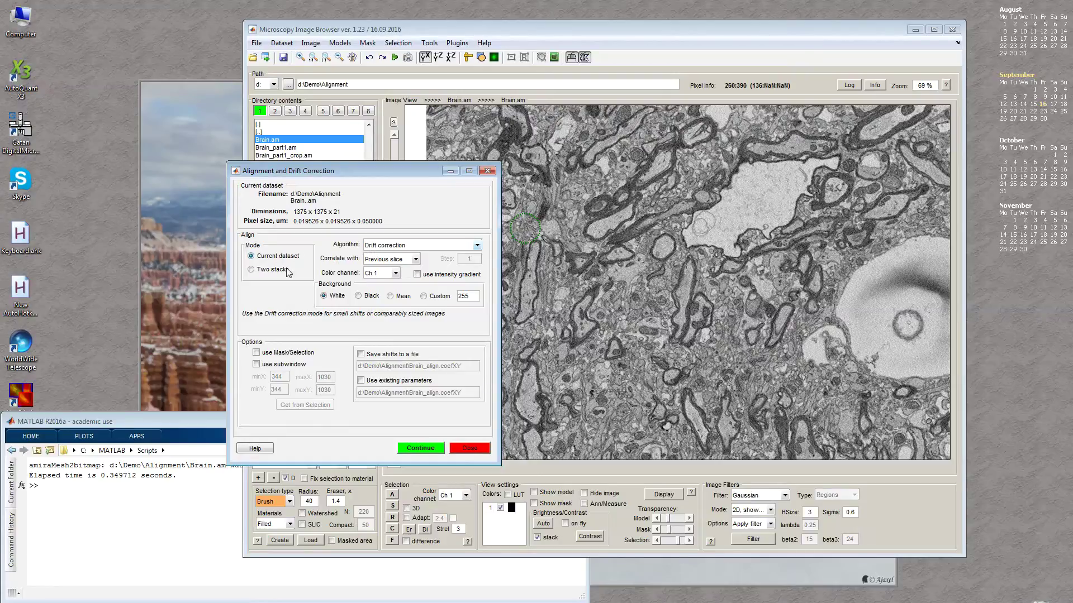
Compare Two stacks and Current dataset modes, keep Current dataset, and show the Algorithm choices
{"action": "left_click", "coordinate": [281, 273]}
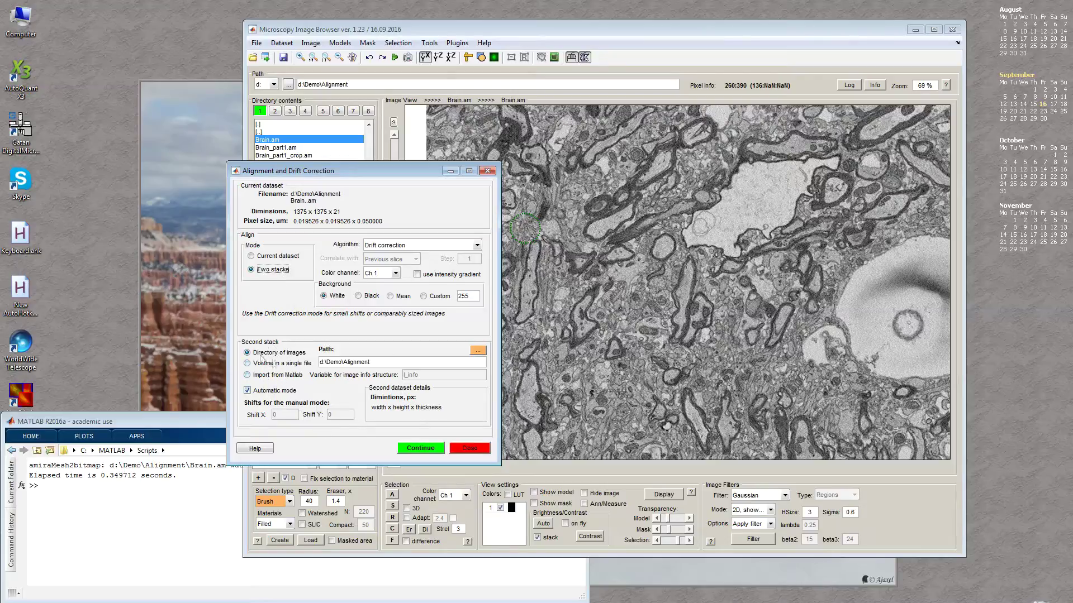
{"action": "left_click", "coordinate": [282, 257]}
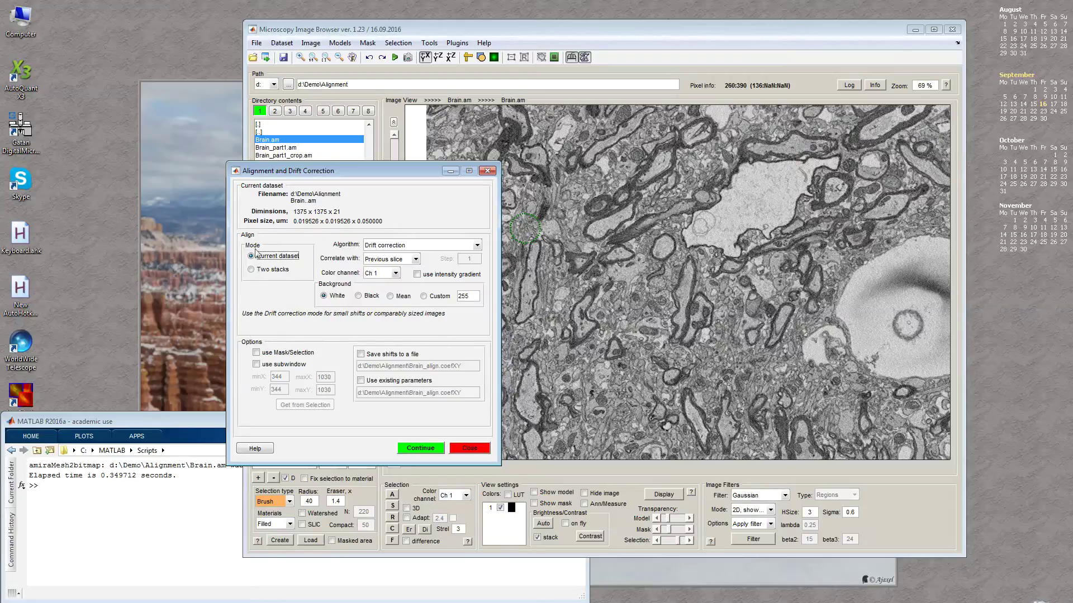
{"action": "left_click", "coordinate": [262, 271]}
{"action": "left_click", "coordinate": [269, 257]}
{"action": "left_click", "coordinate": [267, 272]}
{"action": "left_click", "coordinate": [270, 258]}
{"action": "left_click", "coordinate": [274, 270]}
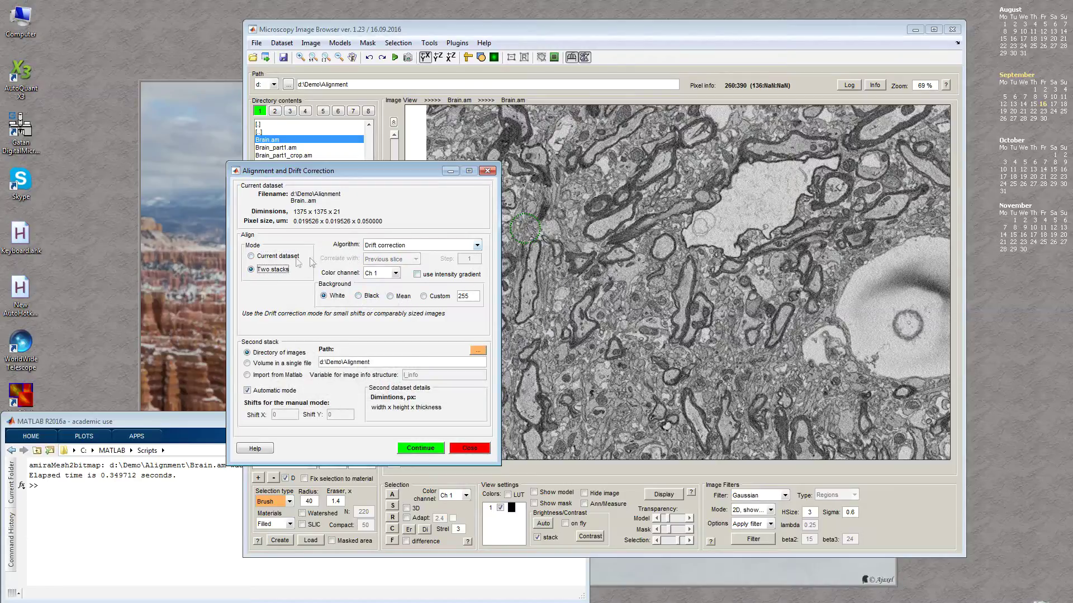
{"action": "left_click", "coordinate": [279, 257]}
{"action": "left_click", "coordinate": [378, 248]}
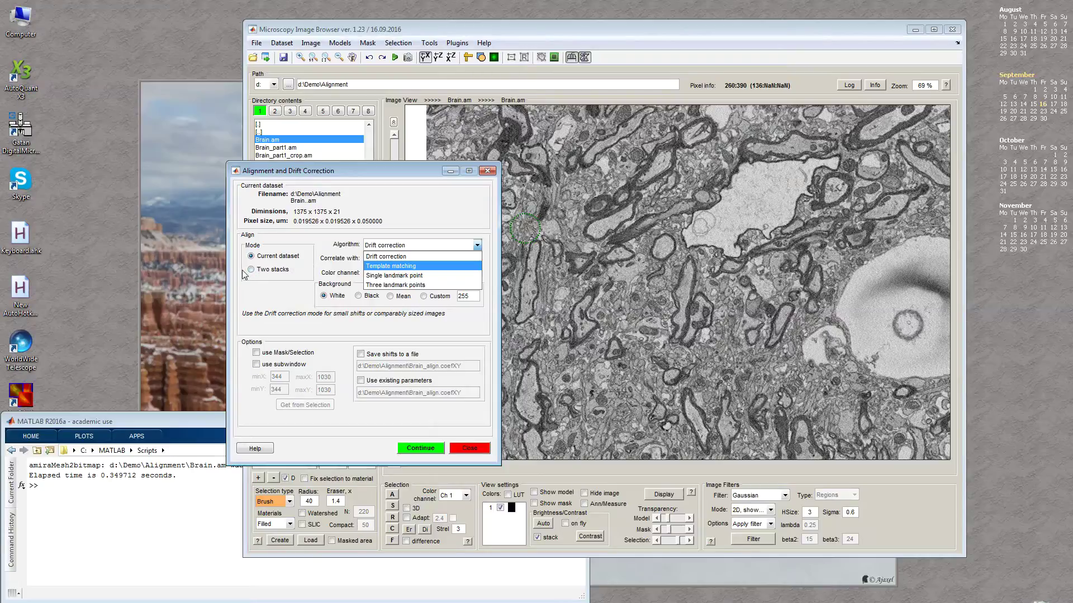
Keep Drift correction and try correlating Relative to a slice step of 10
{"action": "left_click", "coordinate": [385, 285]}
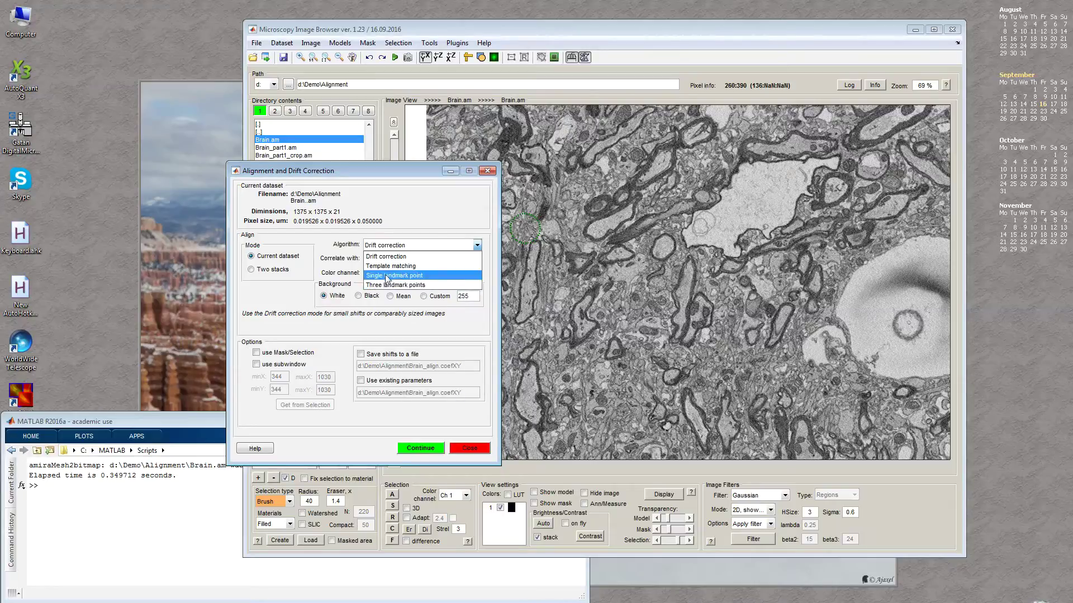
{"action": "left_click", "coordinate": [386, 257]}
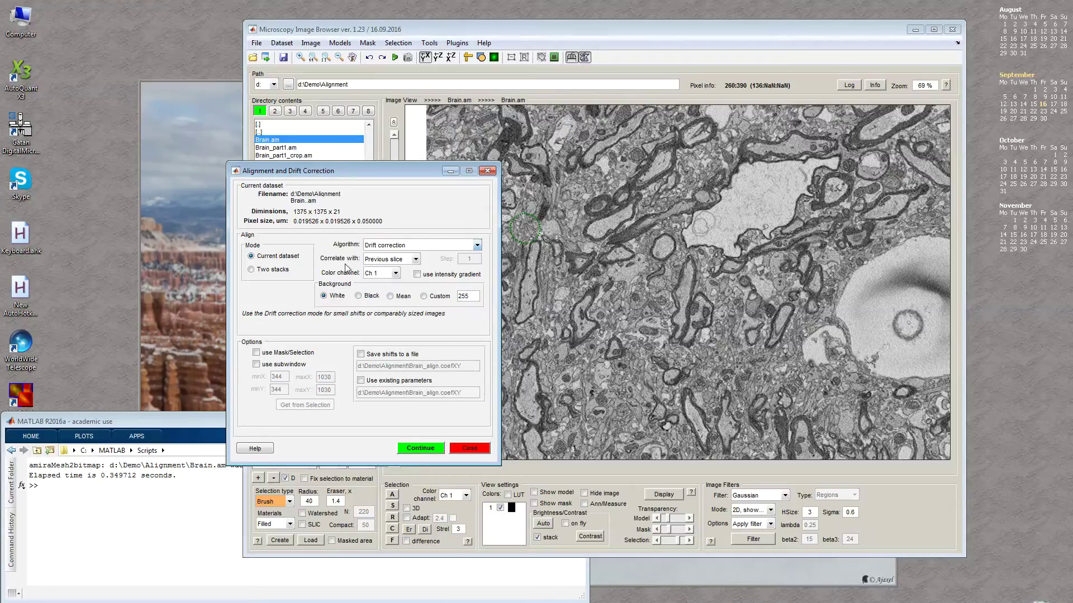
{"action": "left_click", "coordinate": [386, 259]}
{"action": "left_click", "coordinate": [381, 269]}
{"action": "left_click", "coordinate": [373, 261]}
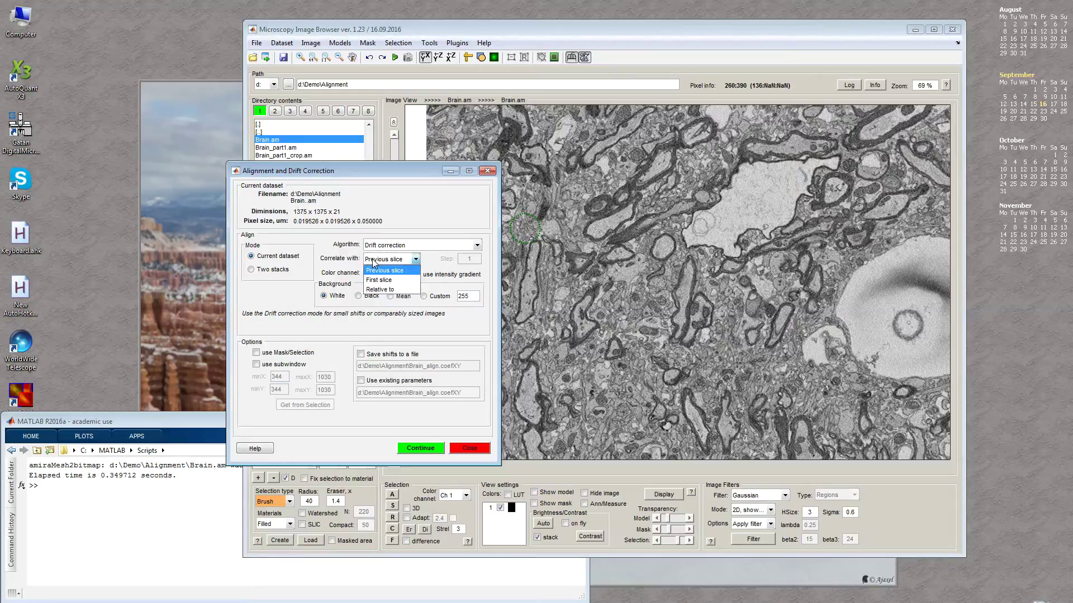
{"action": "left_click", "coordinate": [387, 289]}
{"action": "double_click", "coordinate": [472, 259]}
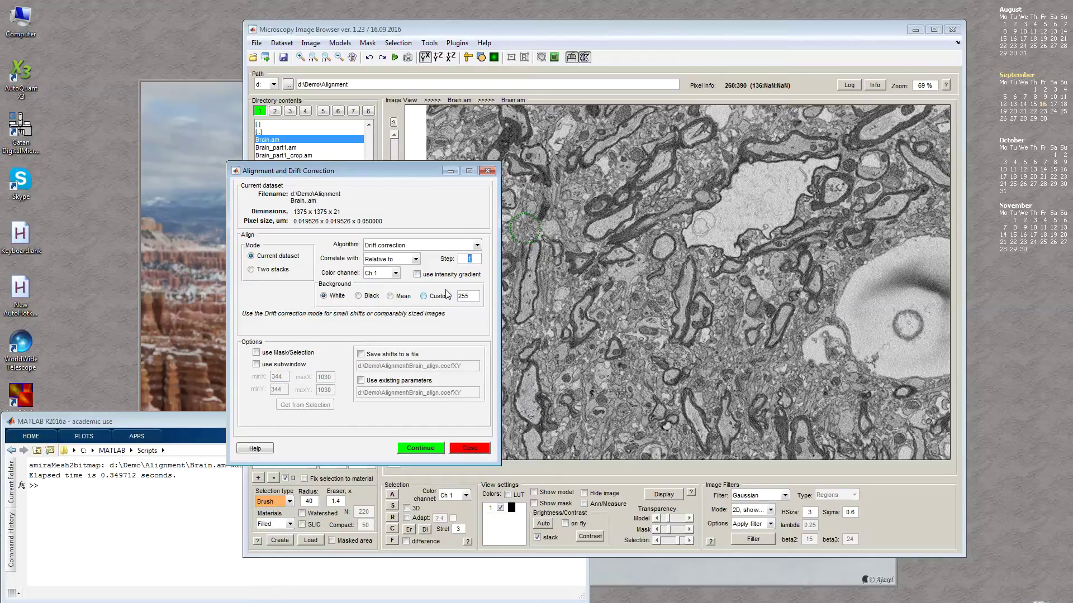
{"action": "type", "text": "10"}
Return Correlate with to Previous slice and keep colour channel Ch 1
{"action": "left_click", "coordinate": [409, 263]}
{"action": "left_click", "coordinate": [384, 271]}
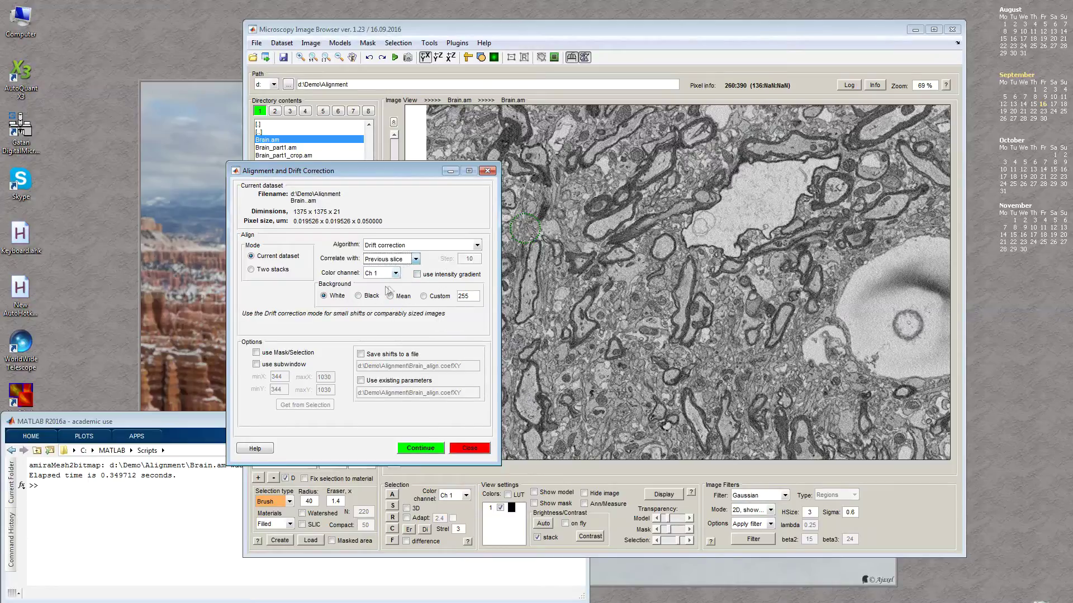
{"action": "left_click", "coordinate": [379, 274]}
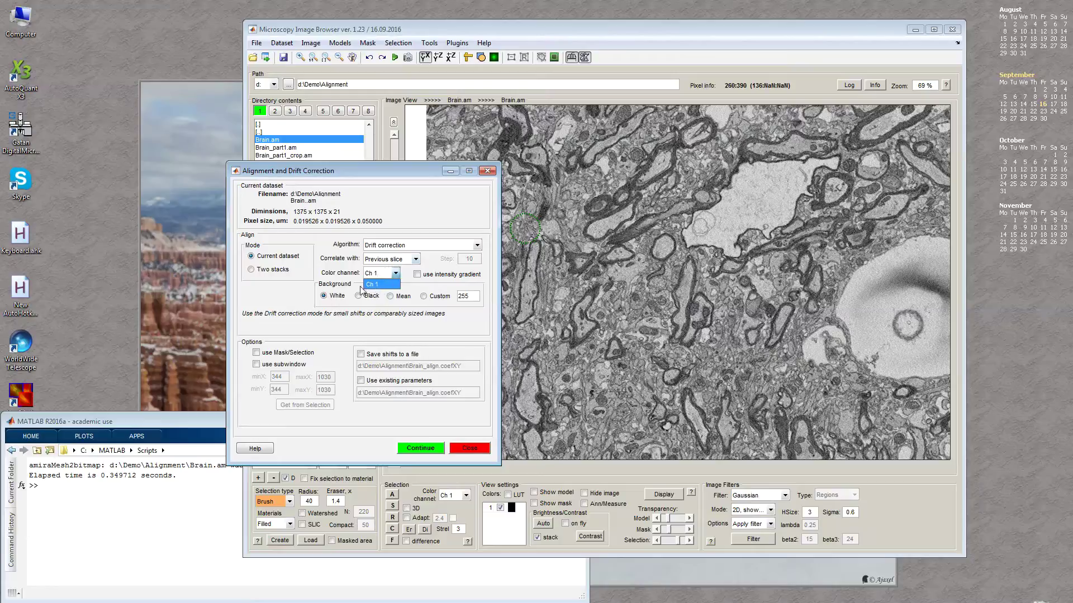
{"action": "left_click", "coordinate": [378, 283]}
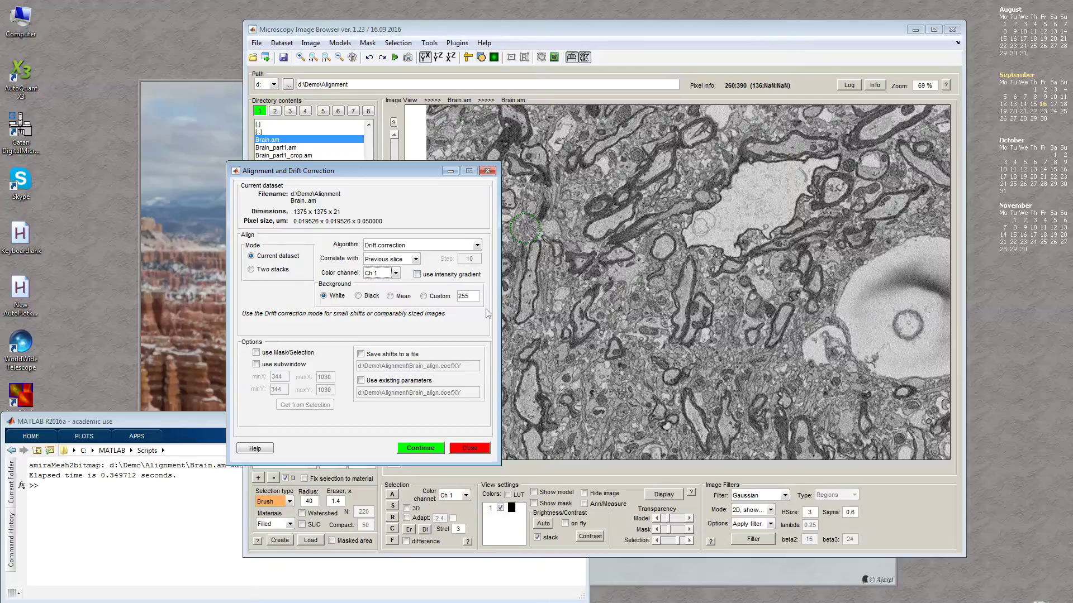
{"action": "left_click", "coordinate": [417, 275]}
{"action": "left_click", "coordinate": [418, 275]}
{"action": "left_click", "coordinate": [359, 298]}
{"action": "left_click", "coordinate": [325, 295]}
{"action": "left_click", "coordinate": [372, 297]}
{"action": "left_click", "coordinate": [398, 298]}
{"action": "left_click", "coordinate": [438, 297]}
{"action": "left_click", "coordinate": [338, 296]}
{"action": "left_click", "coordinate": [272, 269]}
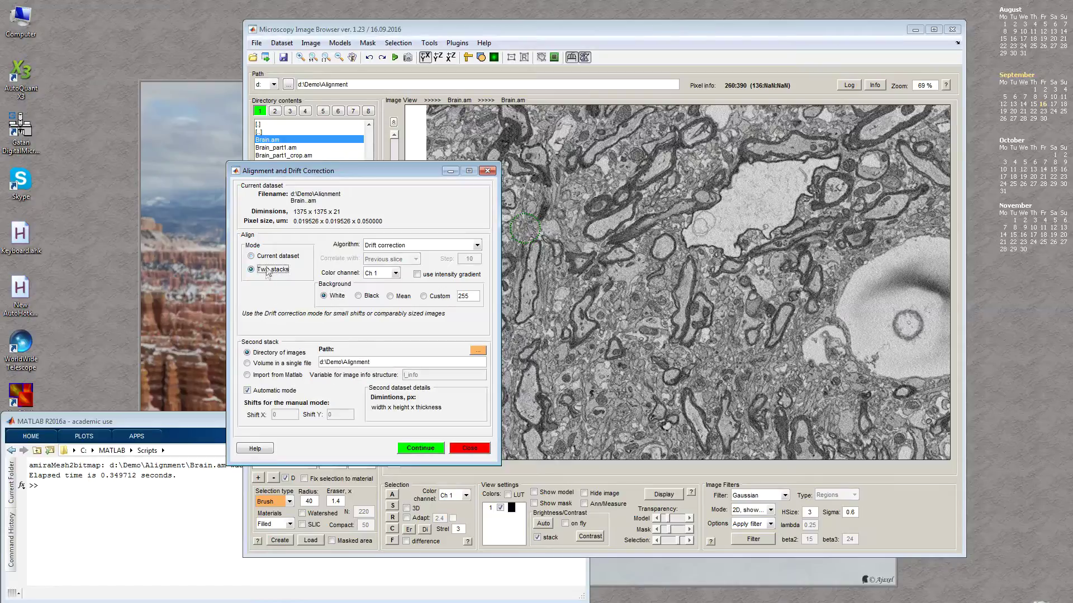
{"action": "key", "text": "Up"}
{"action": "key", "text": "Down"}
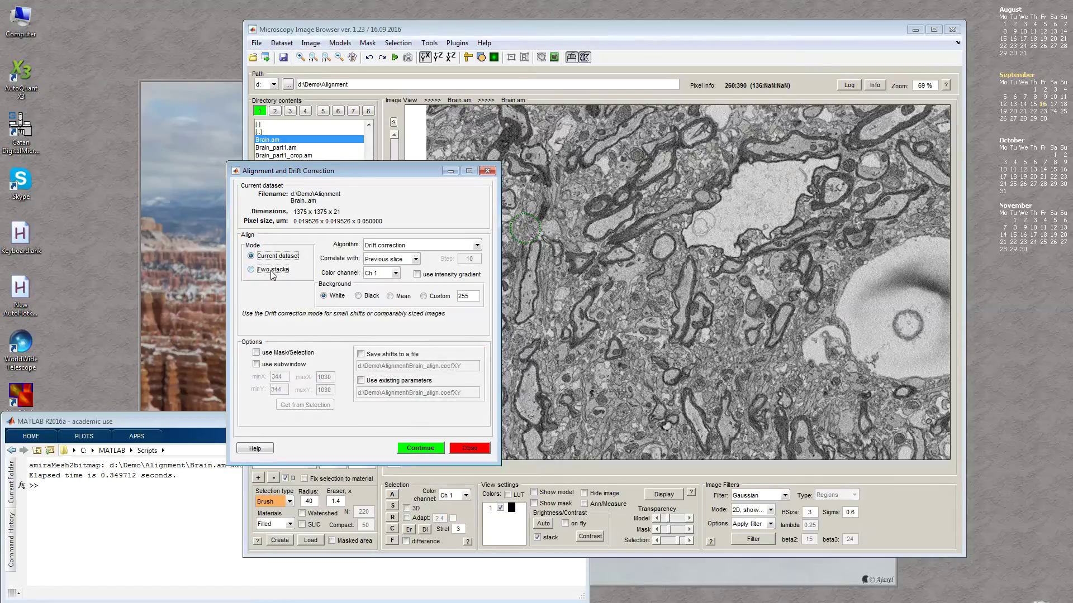
{"action": "key", "text": "Up"}
{"action": "key", "text": "Down"}
{"action": "key", "text": "Up"}
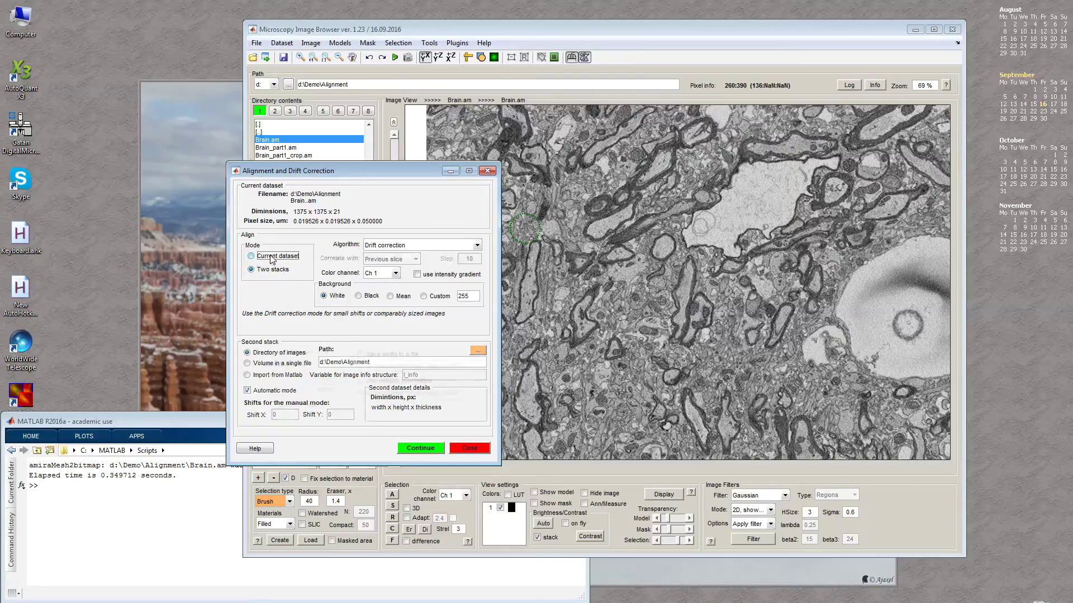
{"action": "key", "text": "Down"}
{"action": "key", "text": "Up"}
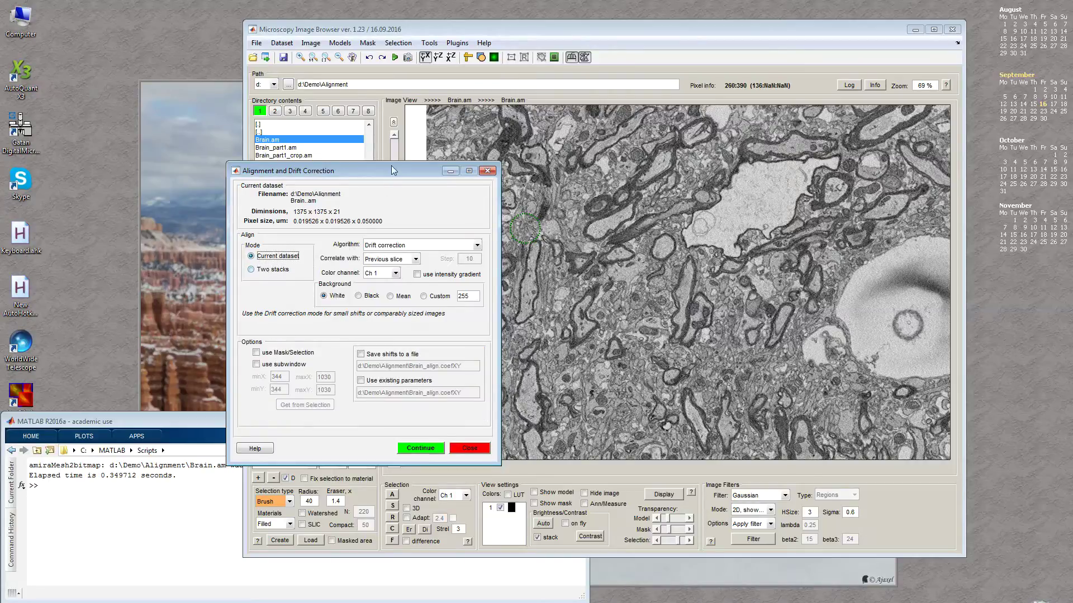
{"action": "left_click_drag", "start_coordinate": [391, 168], "coordinate": [252, 117]}
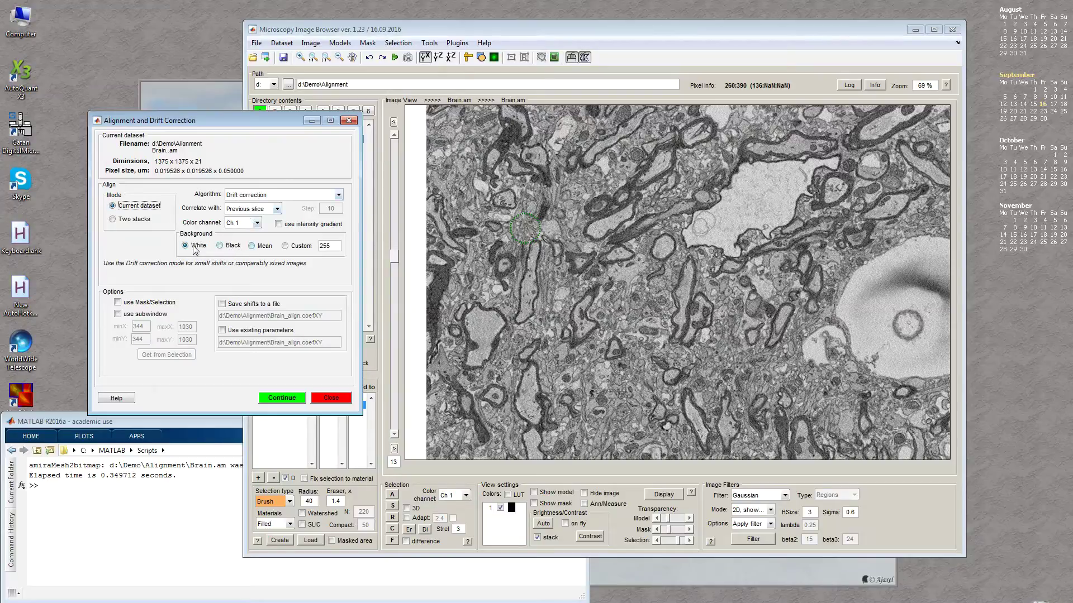
Set the background to Black and calculate the X and Y drifts between slices
{"action": "left_click", "coordinate": [219, 246]}
{"action": "left_click", "coordinate": [267, 399]}
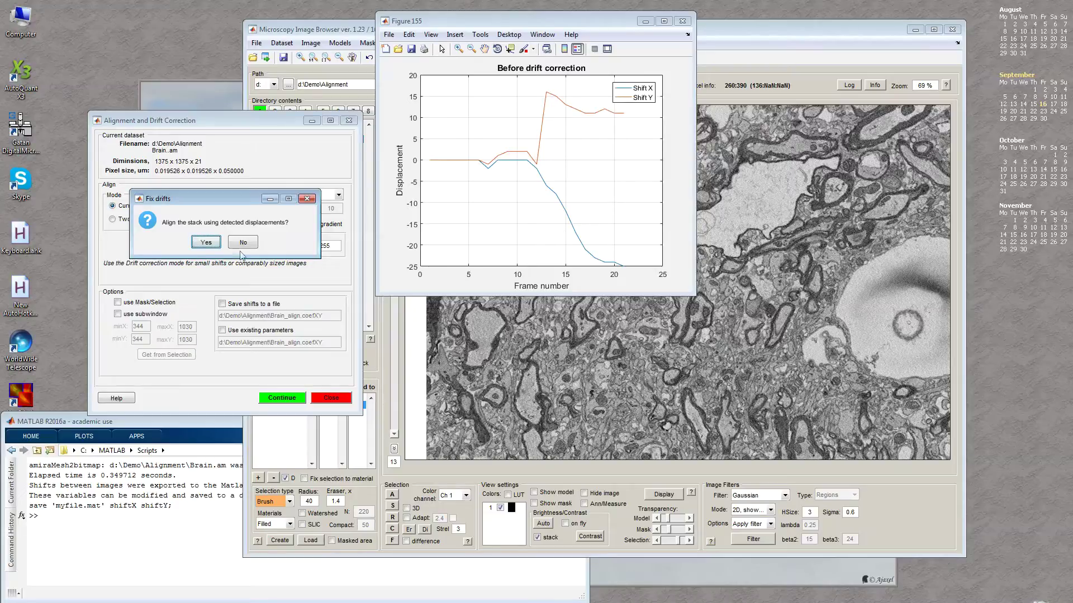
Apply the detected shifts and inspect the aligned slices, zooming in with W
{"action": "left_click", "coordinate": [205, 244]}
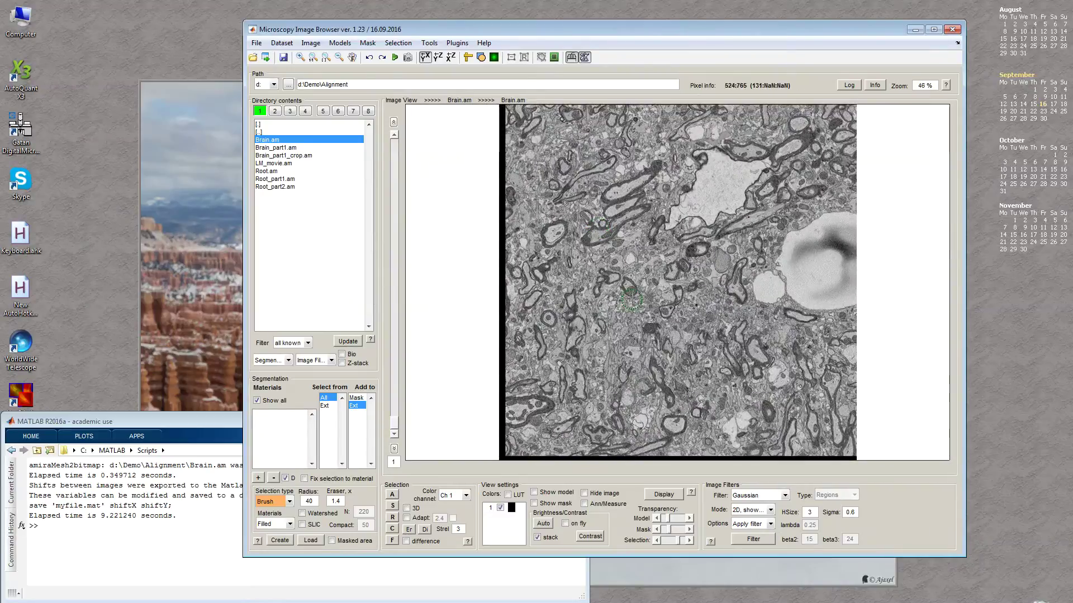
{"action": "scroll", "coordinate": [674, 335], "scroll_direction": "down", "scroll_amount": 4}
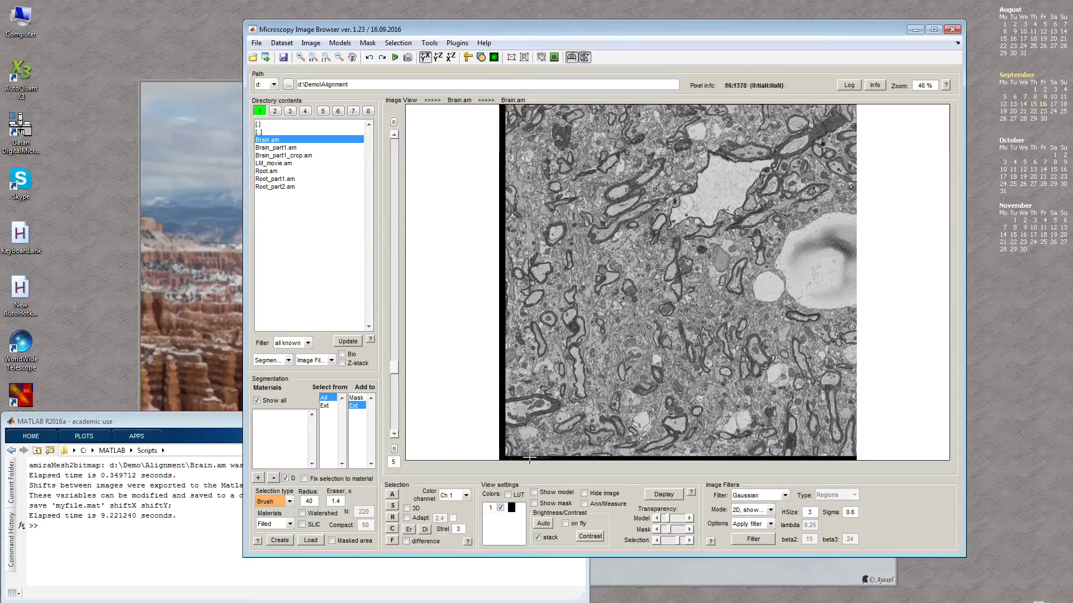
{"action": "scroll", "coordinate": [562, 417], "scroll_direction": "up", "scroll_amount": 4}
{"action": "scroll", "coordinate": [547, 318], "scroll_direction": "down", "scroll_amount": 15}
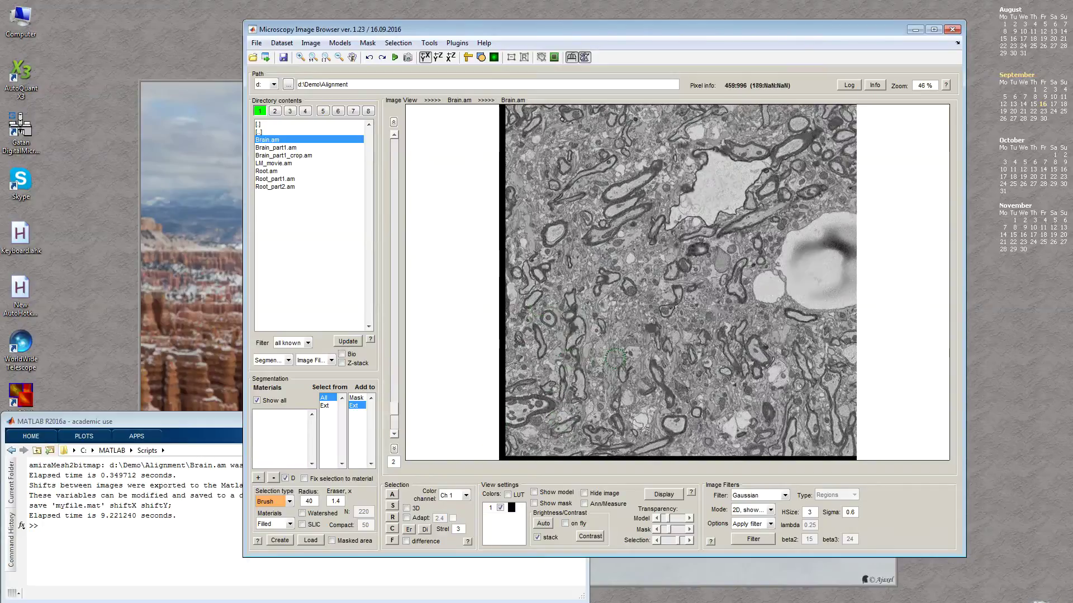
{"action": "scroll", "coordinate": [615, 358], "scroll_direction": "up", "scroll_amount": 4}
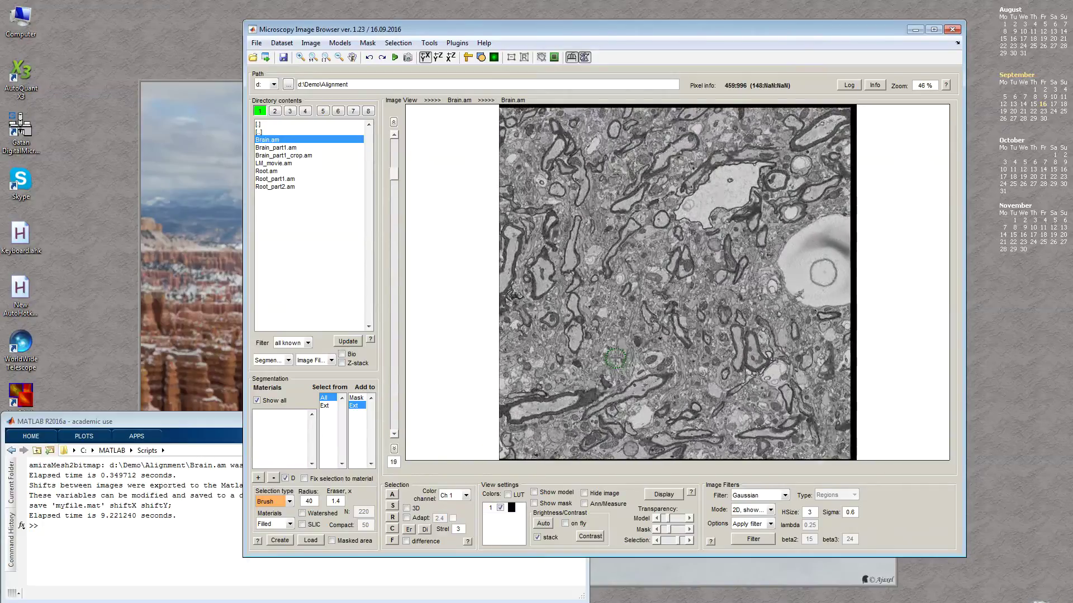
{"action": "scroll", "coordinate": [615, 358], "scroll_direction": "down", "scroll_amount": 6}
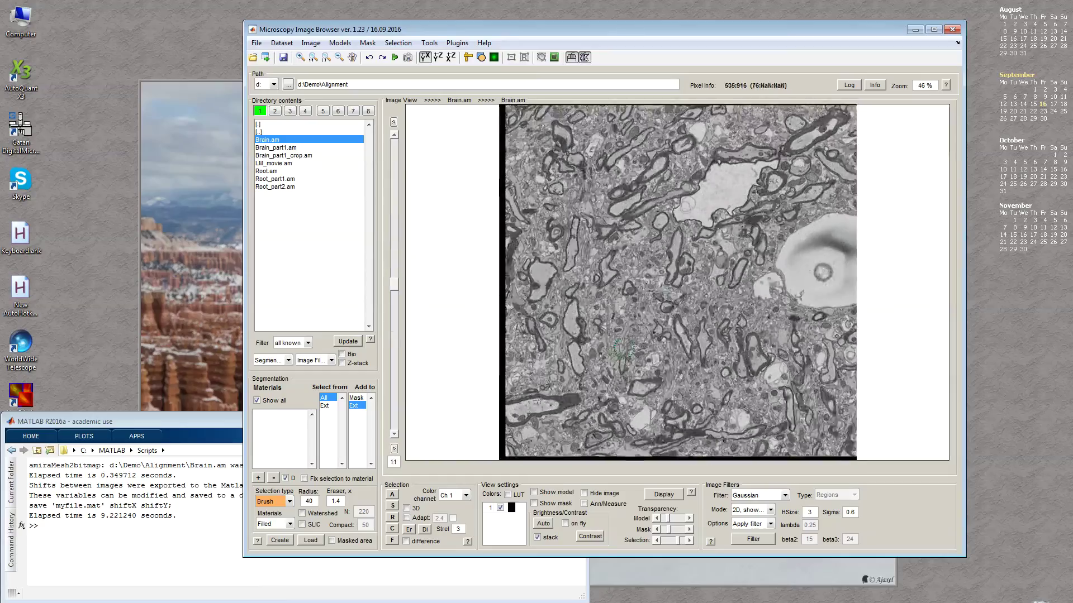
{"action": "key", "text": "w"}
{"action": "scroll", "coordinate": [652, 269], "scroll_direction": "up", "scroll_amount": 4}
{"action": "scroll", "coordinate": [652, 268], "scroll_direction": "up", "scroll_amount": 6}
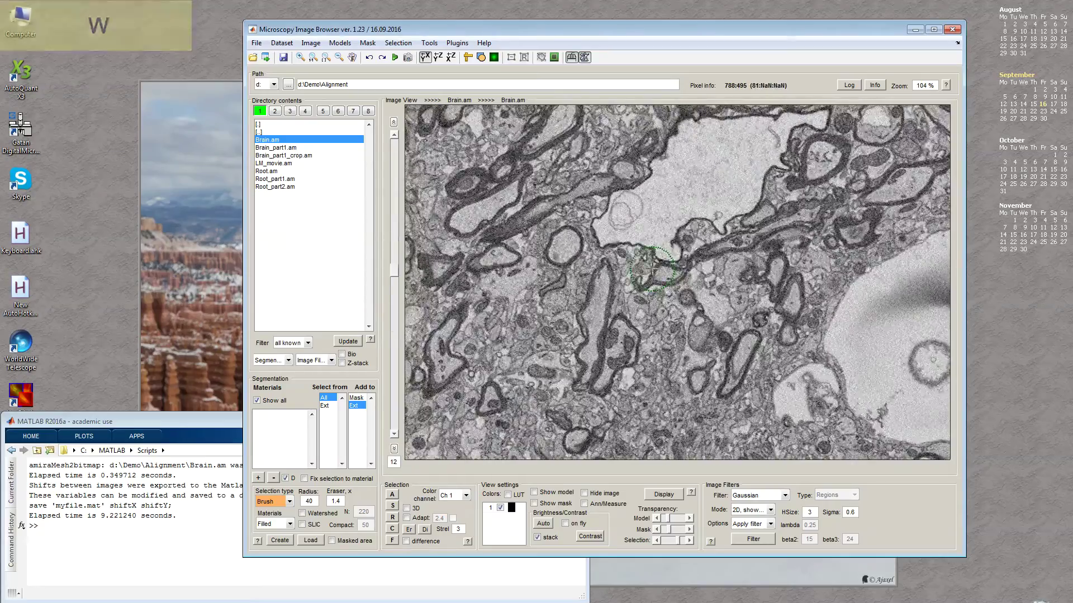
{"action": "scroll", "coordinate": [652, 268], "scroll_direction": "up", "scroll_amount": 5}
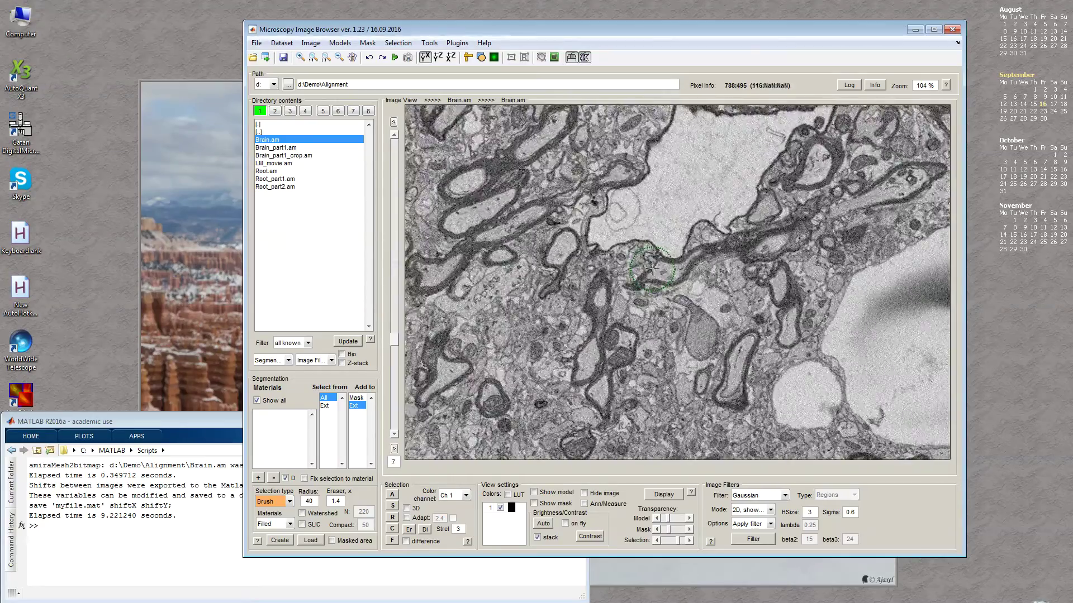
Reload the original Brain.am stack from the directory list and browse its slices
{"action": "double_click", "coordinate": [277, 145]}
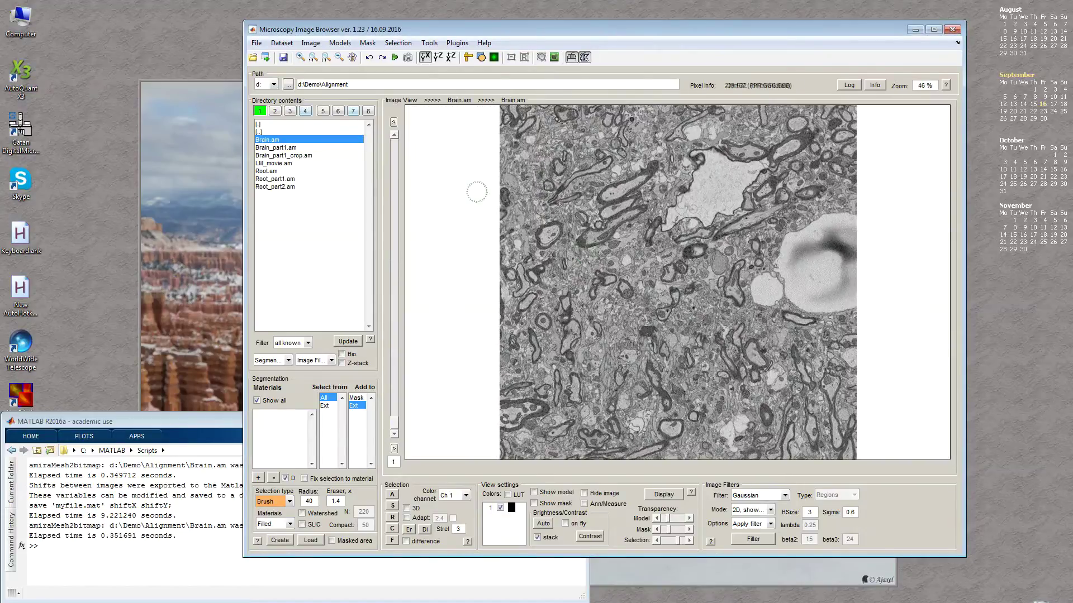
{"action": "scroll", "coordinate": [669, 330], "scroll_direction": "down", "scroll_amount": 5}
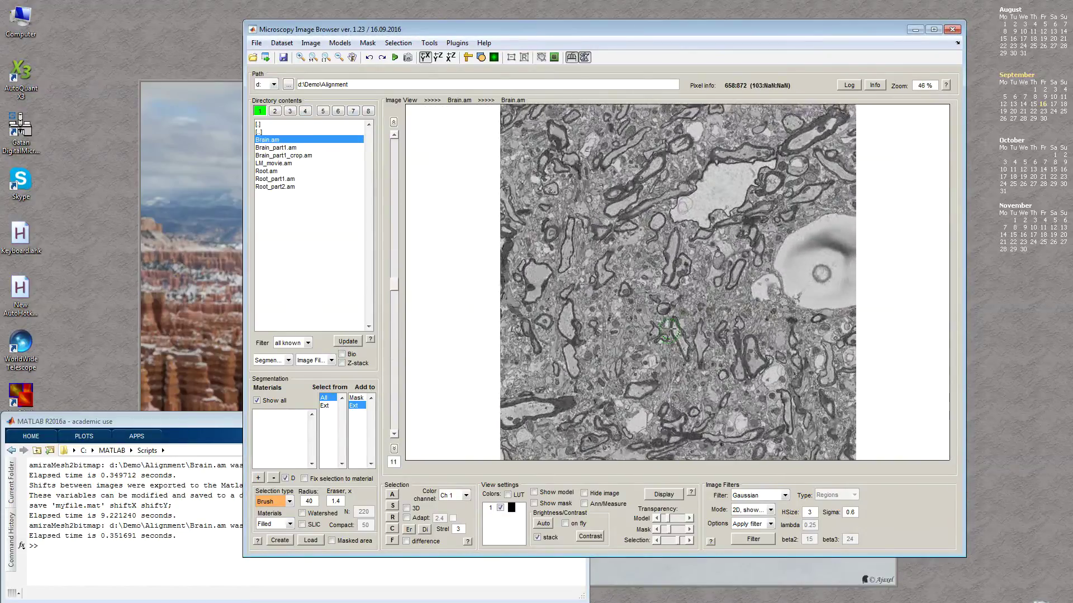
{"action": "scroll", "coordinate": [669, 330], "scroll_direction": "up", "scroll_amount": 1}
{"action": "left_click", "coordinate": [290, 45]}
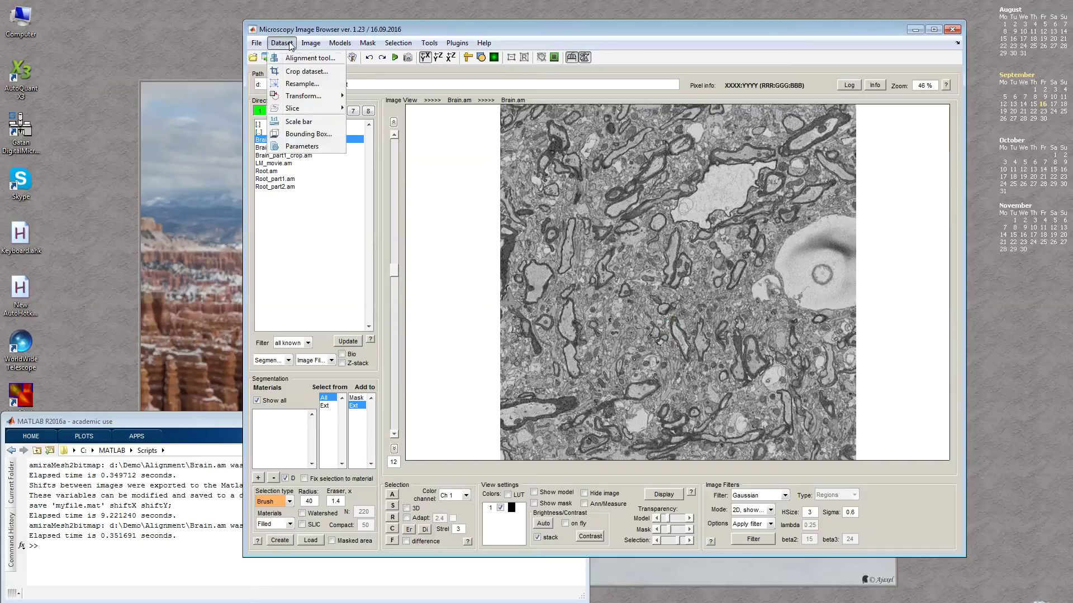
{"action": "left_click", "coordinate": [290, 58]}
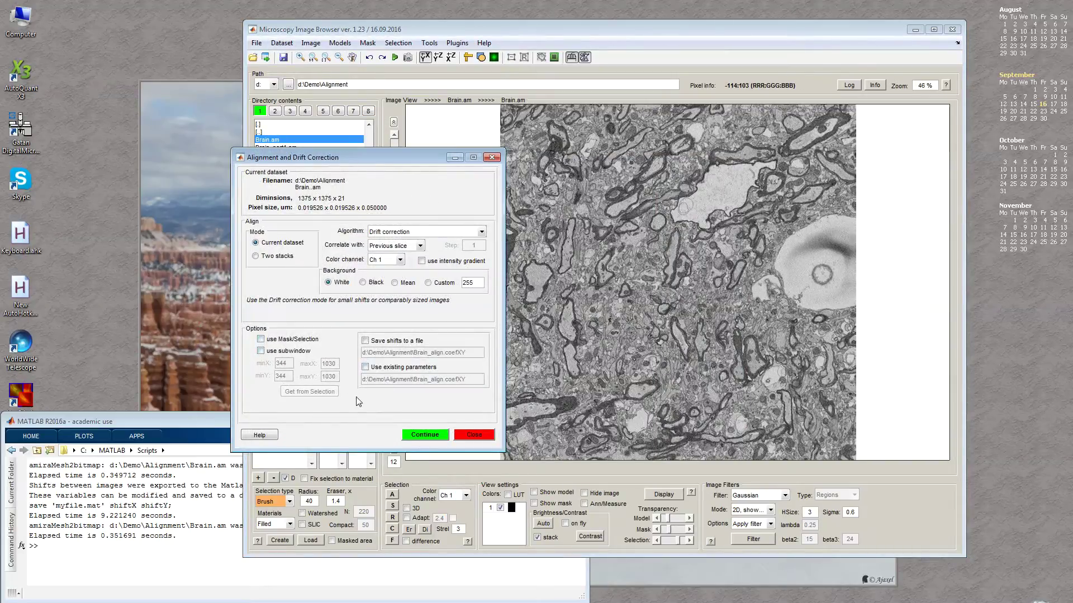
{"action": "left_click", "coordinate": [299, 353]}
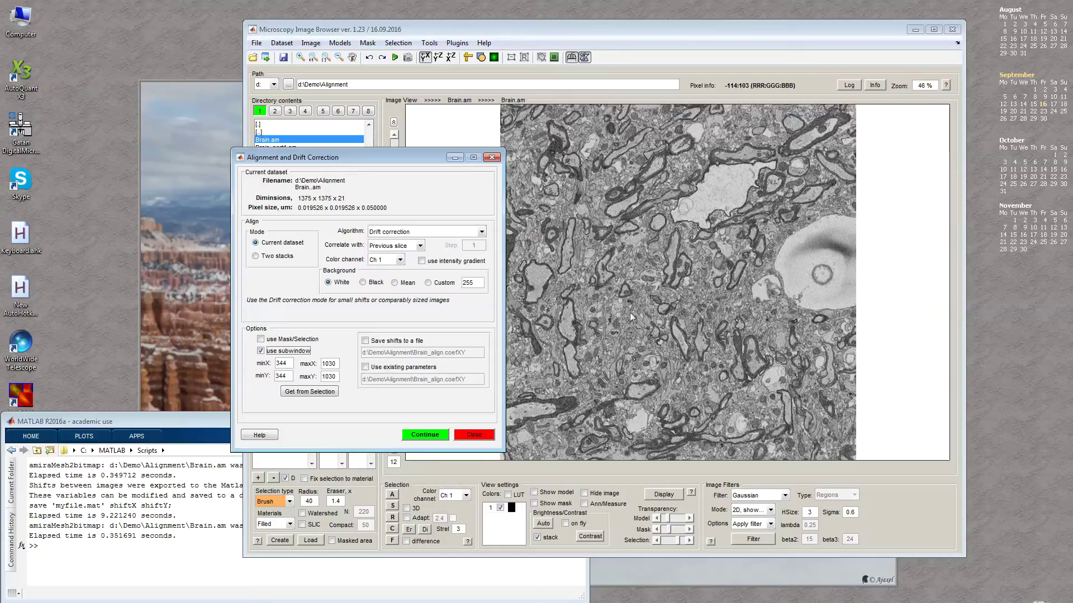
{"action": "double_click", "coordinate": [328, 376]}
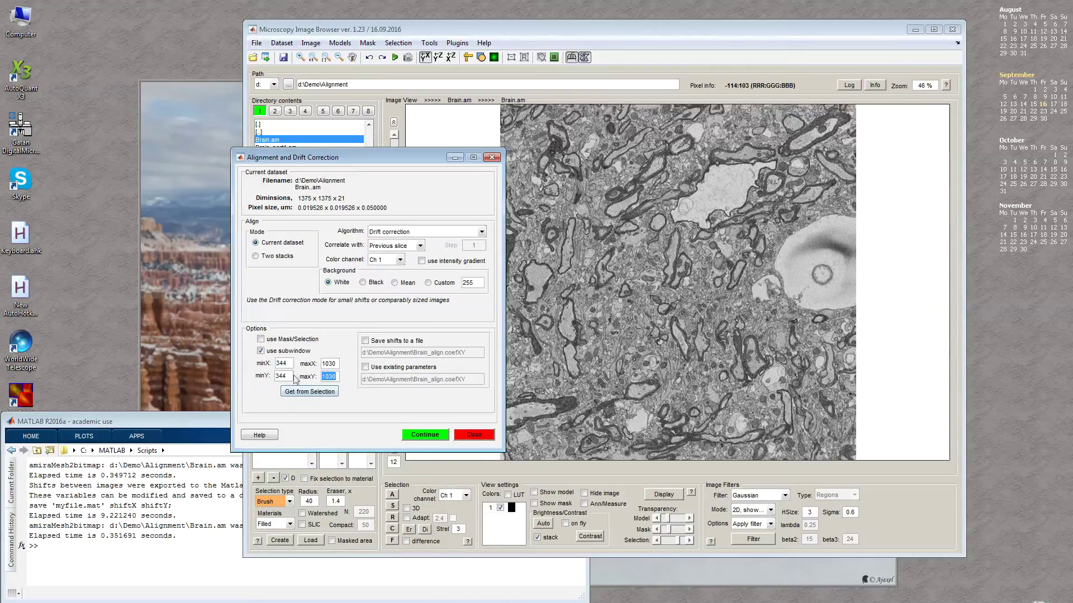
{"action": "left_click", "coordinate": [473, 434]}
{"action": "mouse_move", "coordinate": [754, 382]}
{"action": "left_mouse_down"}
{"action": "mouse_move", "coordinate": [733, 319]}
{"action": "mouse_move", "coordinate": [775, 339]}
{"action": "mouse_move", "coordinate": [762, 391]}
{"action": "left_mouse_up"}
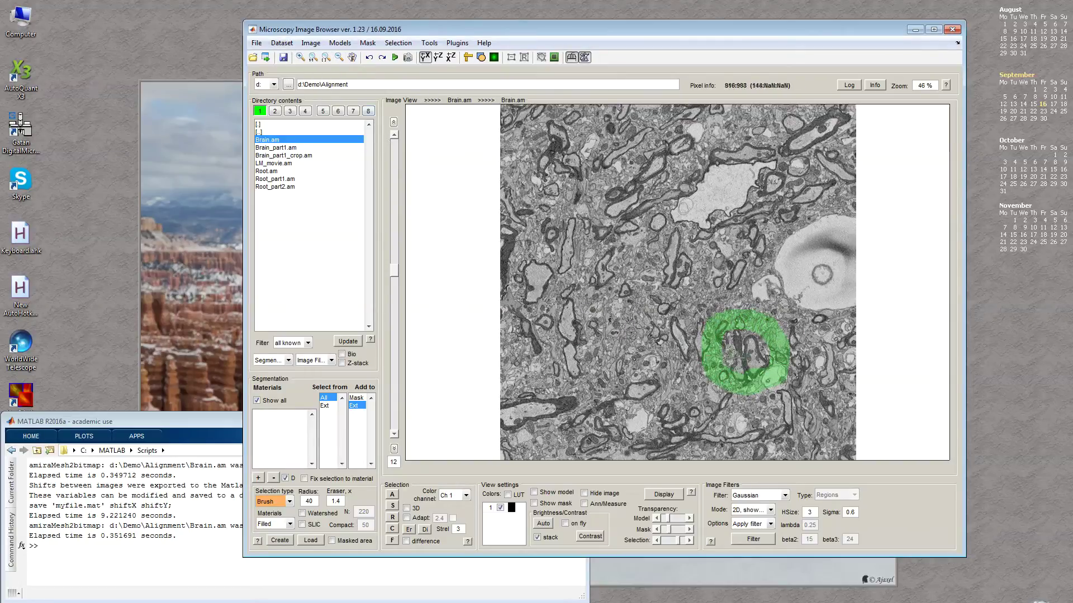
In the Alignment tool, set the subwindow to 778–1123 by 793–1110 from the selection, then browse for saved shifts
{"action": "left_click", "coordinate": [283, 44]}
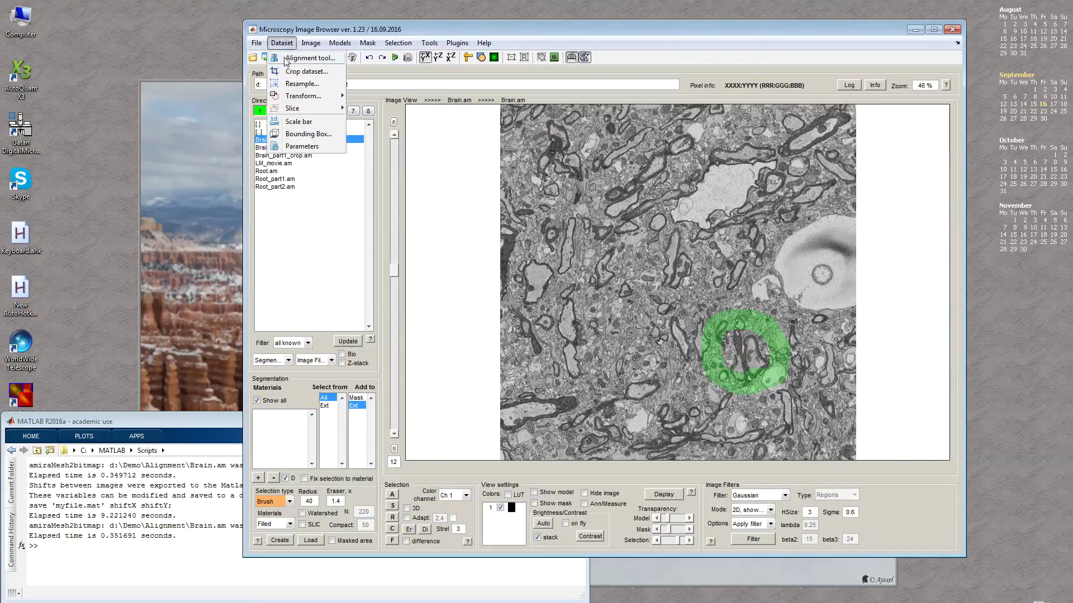
{"action": "left_click", "coordinate": [309, 58]}
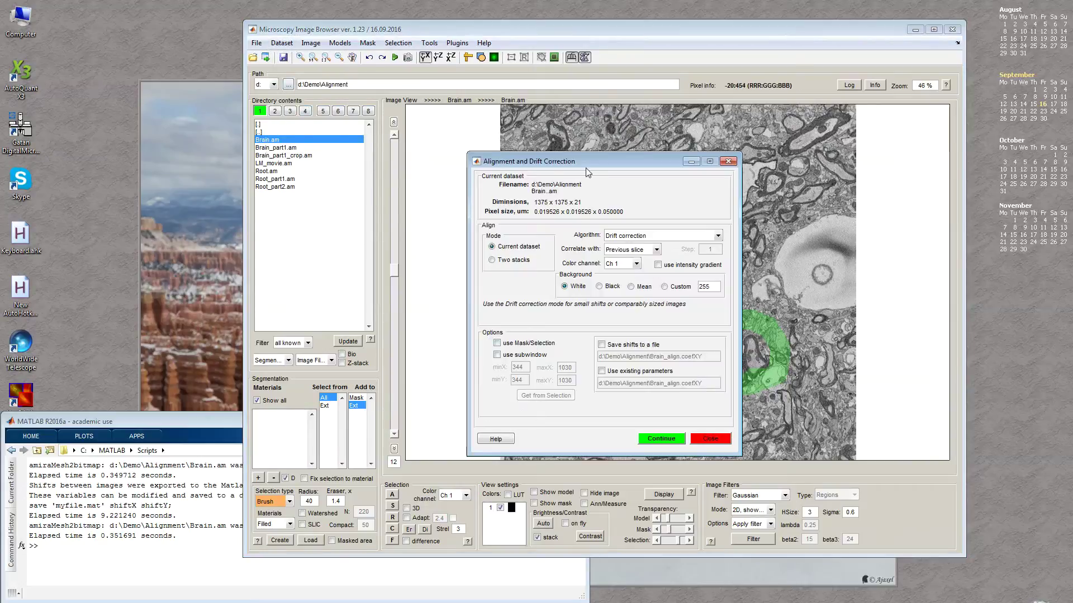
{"action": "left_click_drag", "start_coordinate": [503, 162], "coordinate": [238, 152]}
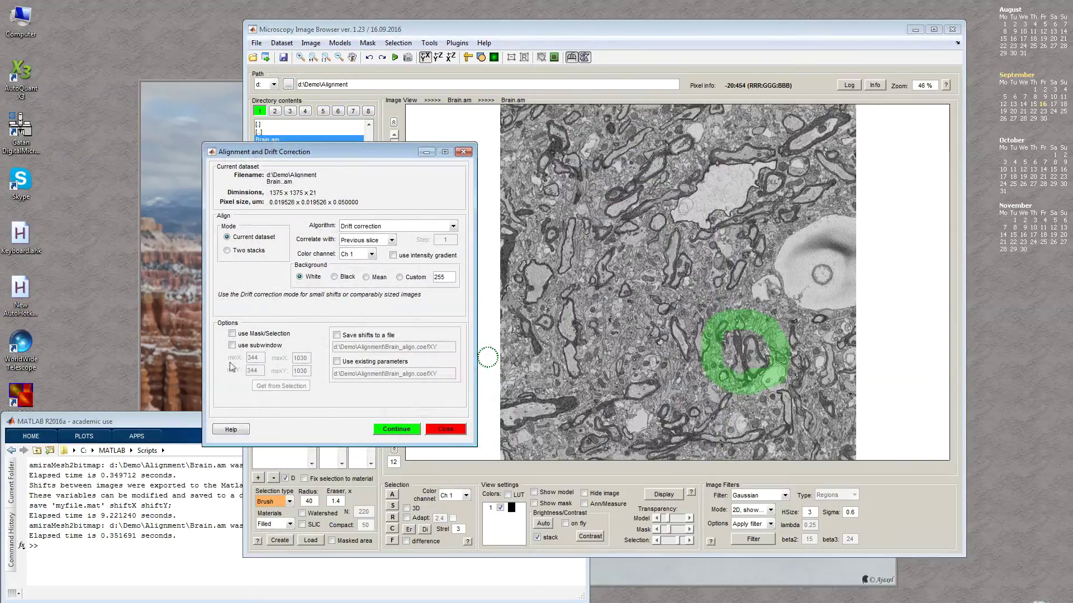
{"action": "left_click", "coordinate": [260, 346]}
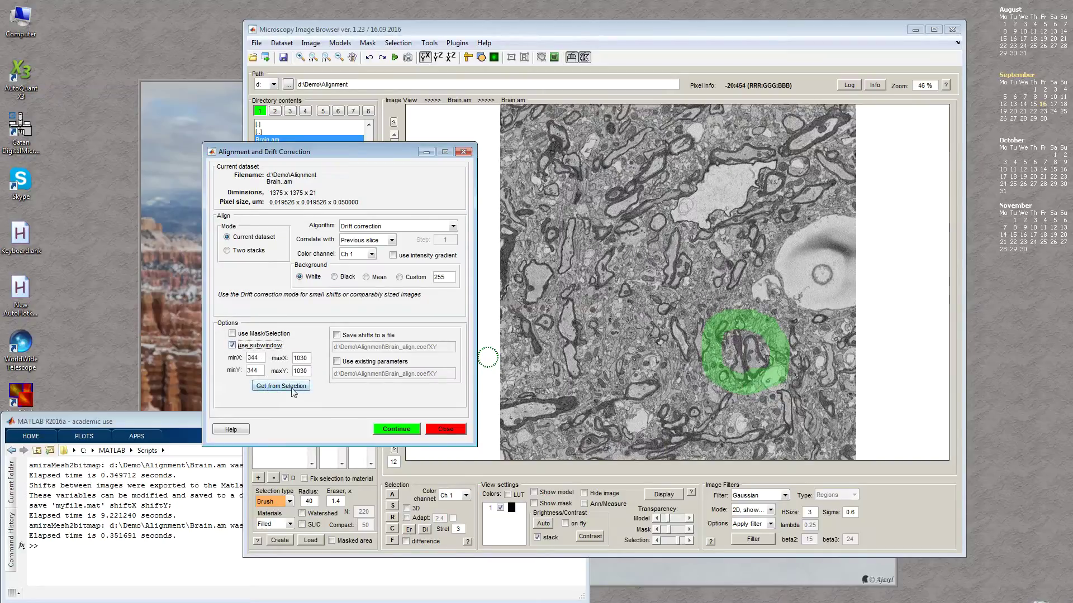
{"action": "left_click", "coordinate": [272, 388]}
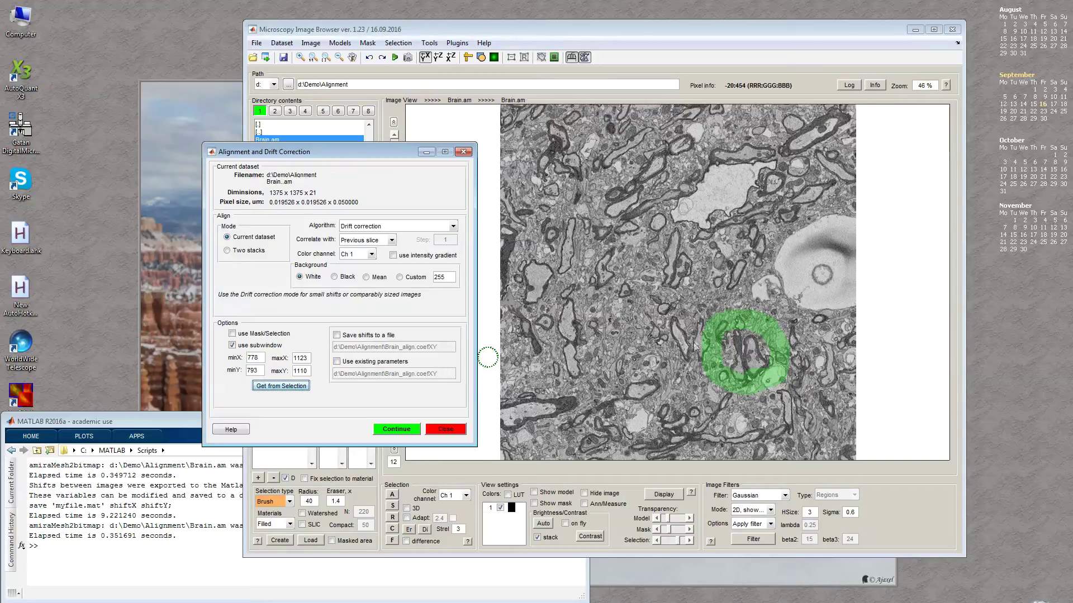
{"action": "left_click", "coordinate": [264, 357]}
{"action": "left_click", "coordinate": [337, 362]}
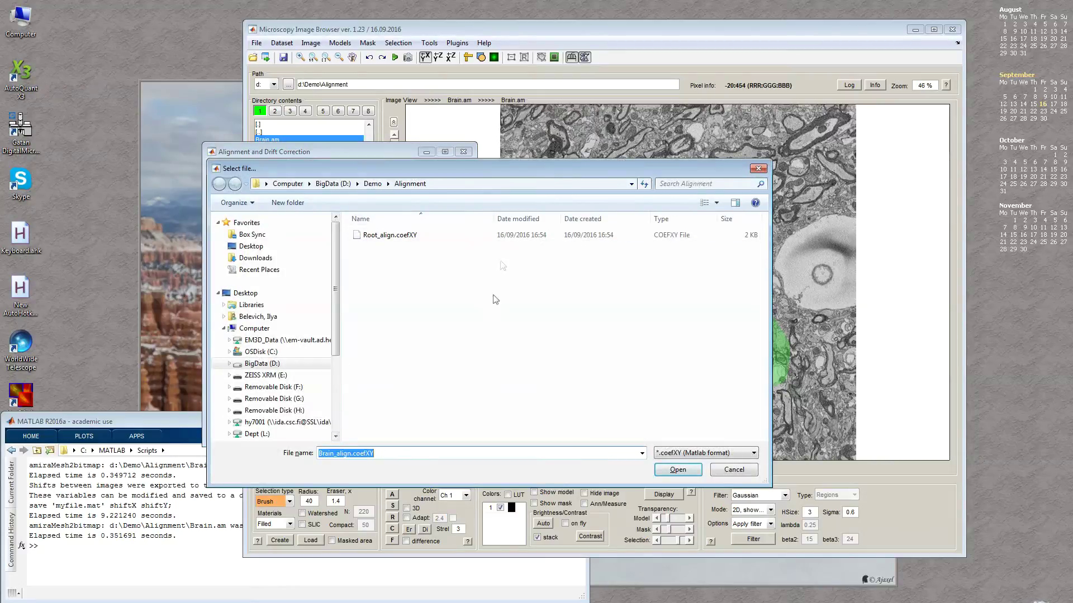
Cancel loading and save shifts to Root_align.coefXY, overwriting the existing file
{"action": "left_click", "coordinate": [691, 469]}
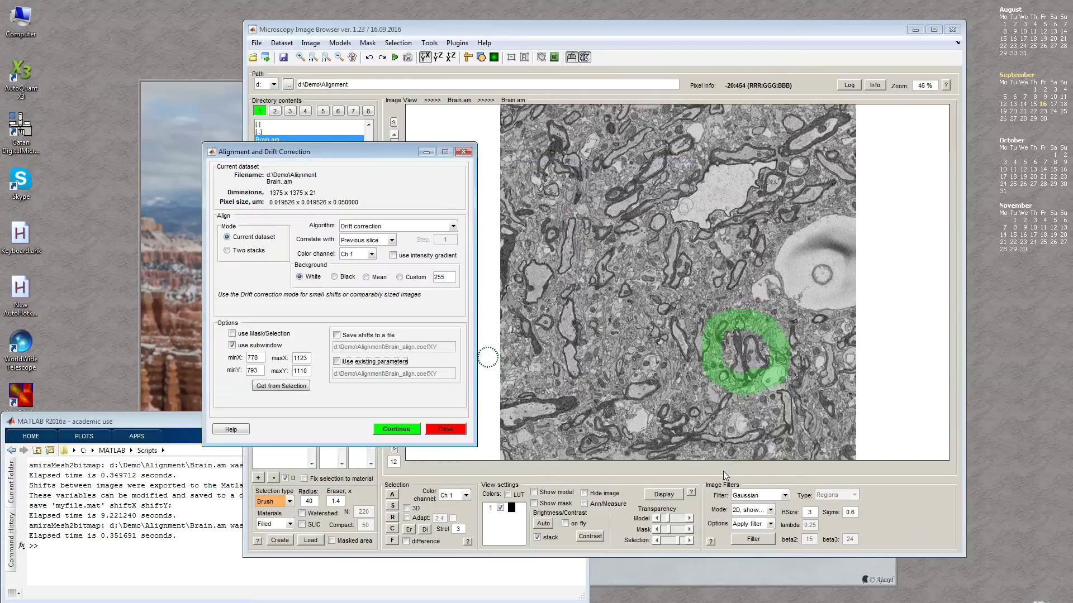
{"action": "left_click", "coordinate": [371, 362]}
{"action": "left_click", "coordinate": [428, 234]}
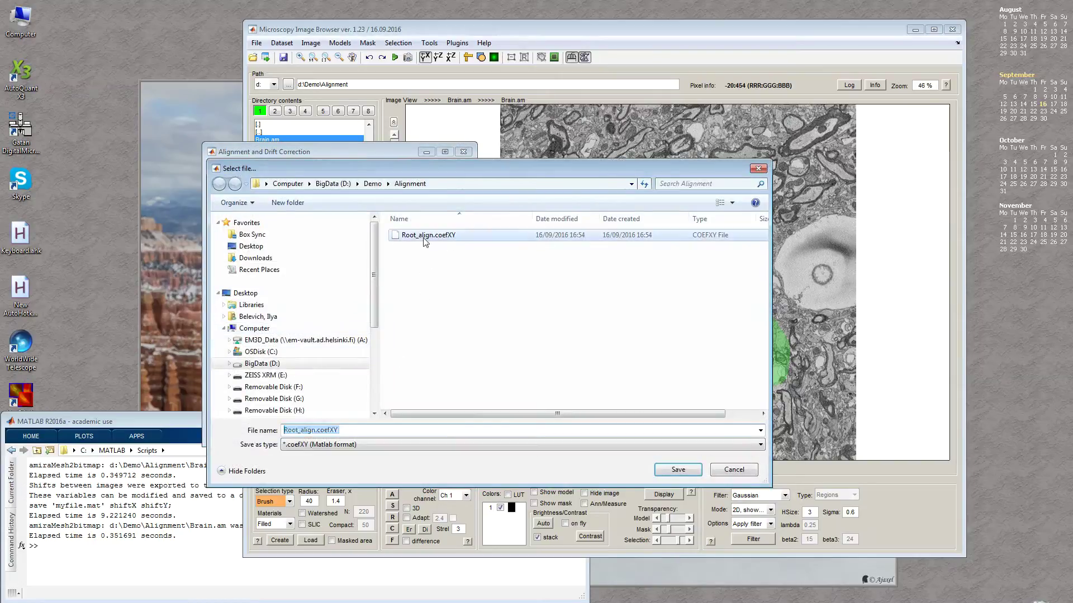
{"action": "left_click", "coordinate": [677, 469]}
{"action": "left_click", "coordinate": [565, 330]}
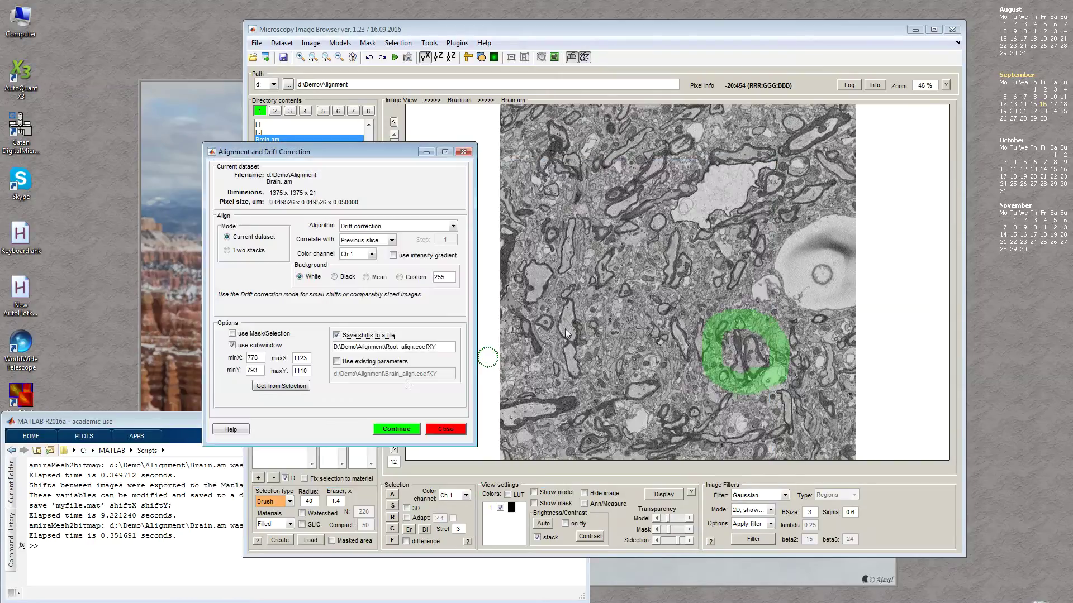
Run the subwindow drift correction and apply the detected displacements to the stack
{"action": "left_click", "coordinate": [396, 428]}
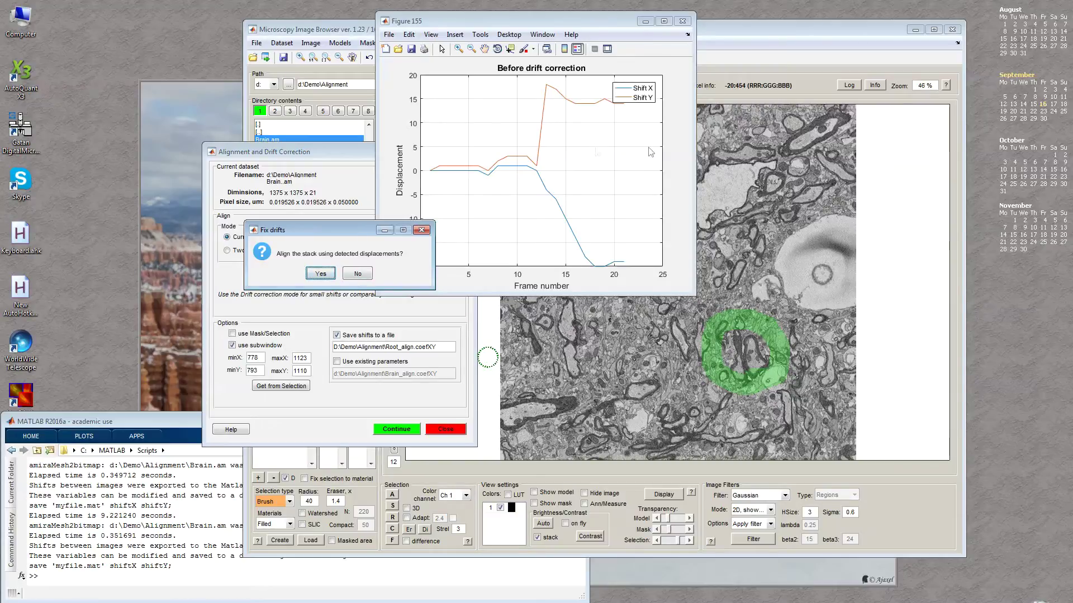
{"action": "left_click", "coordinate": [320, 274]}
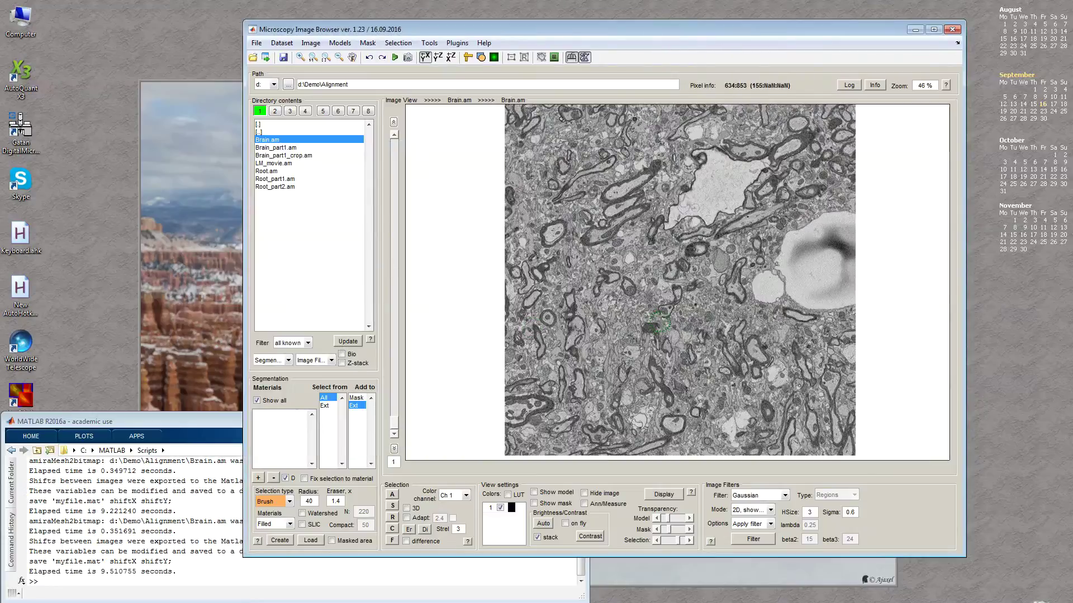
{"action": "scroll", "coordinate": [660, 321], "scroll_direction": "down", "scroll_amount": 20}
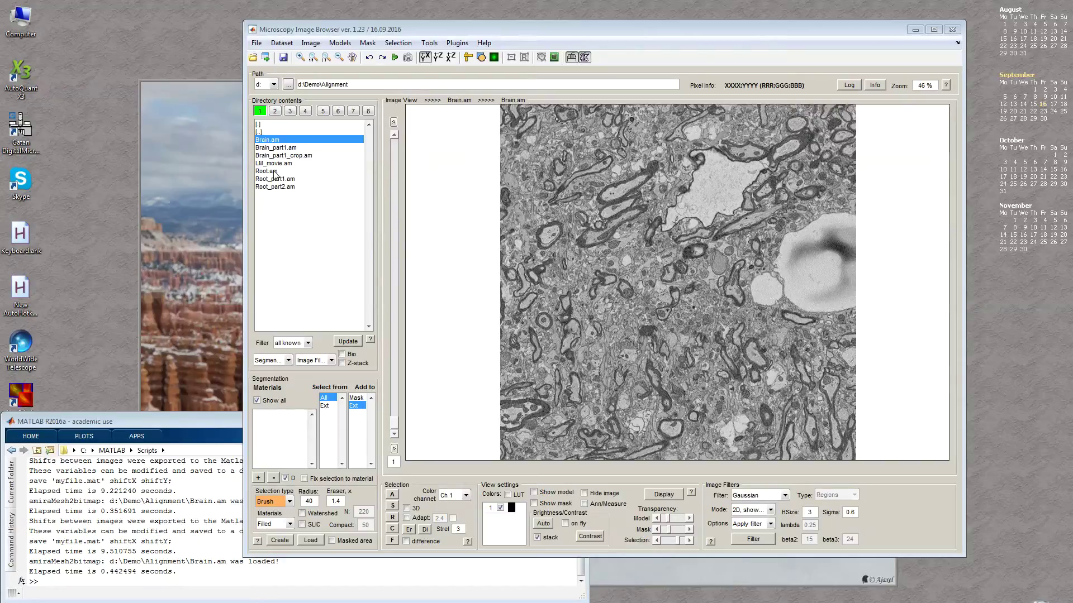
Load Root.am, scrub through its slices, and paint a selection over the background
{"action": "double_click", "coordinate": [274, 171]}
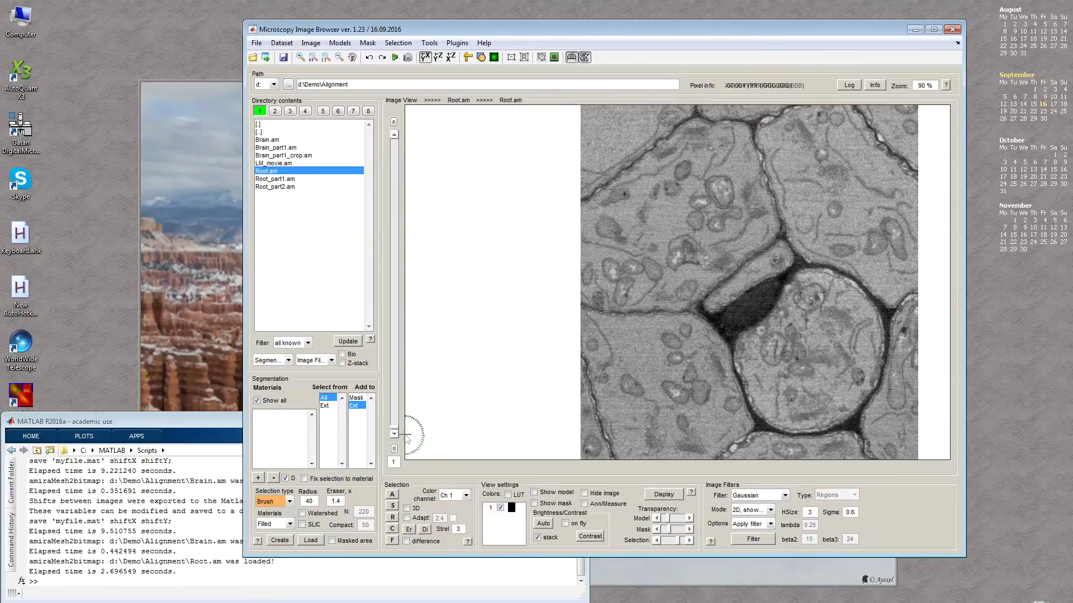
{"action": "left_click_drag", "start_coordinate": [394, 429], "coordinate": [386, 347]}
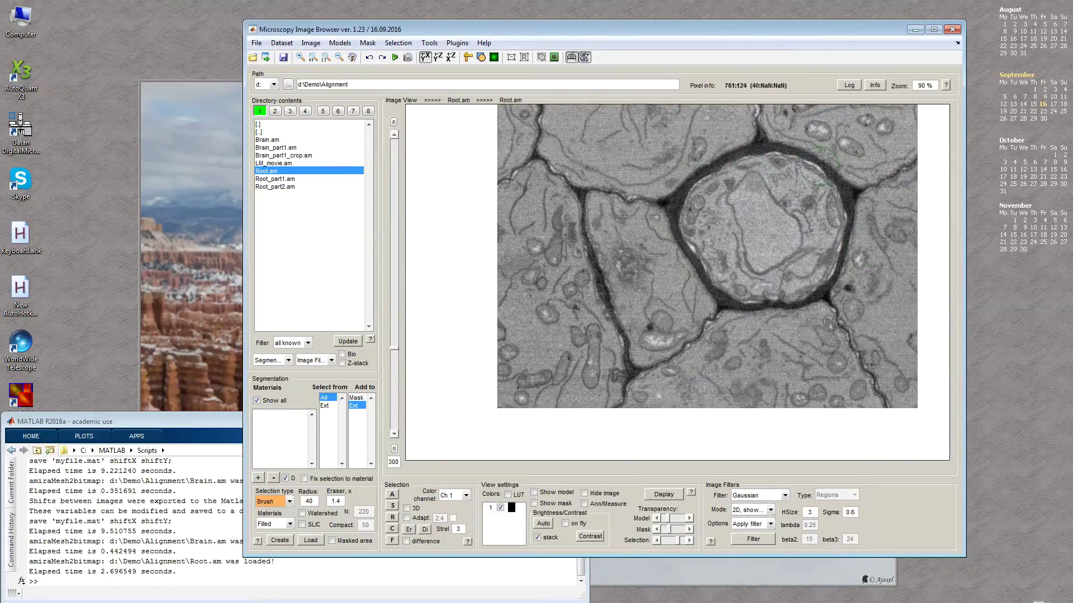
{"action": "left_click_drag", "start_coordinate": [395, 347], "coordinate": [407, 457]}
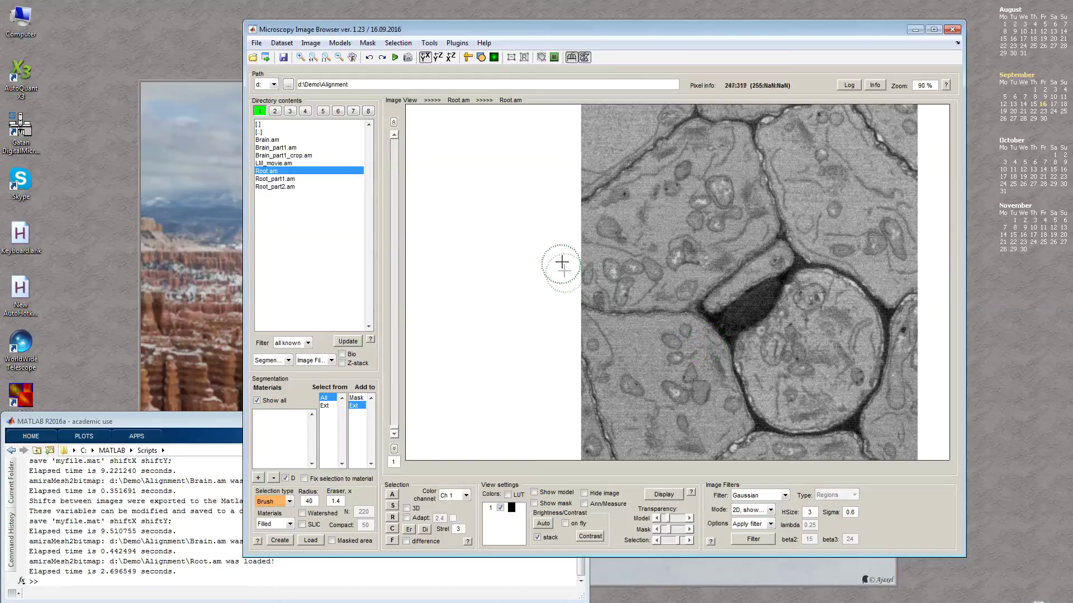
{"action": "mouse_move", "coordinate": [623, 176]}
{"action": "left_mouse_down"}
{"action": "mouse_move", "coordinate": [491, 224]}
{"action": "mouse_move", "coordinate": [673, 447]}
{"action": "left_mouse_up"}
Replace the edge selection with a ring-shaped selection around the large round cell
{"action": "mouse_move", "coordinate": [504, 306]}
{"action": "left_mouse_down"}
{"action": "mouse_move", "coordinate": [520, 166]}
{"action": "mouse_move", "coordinate": [525, 206]}
{"action": "mouse_move", "coordinate": [491, 280]}
{"action": "mouse_move", "coordinate": [581, 447]}
{"action": "left_mouse_up"}
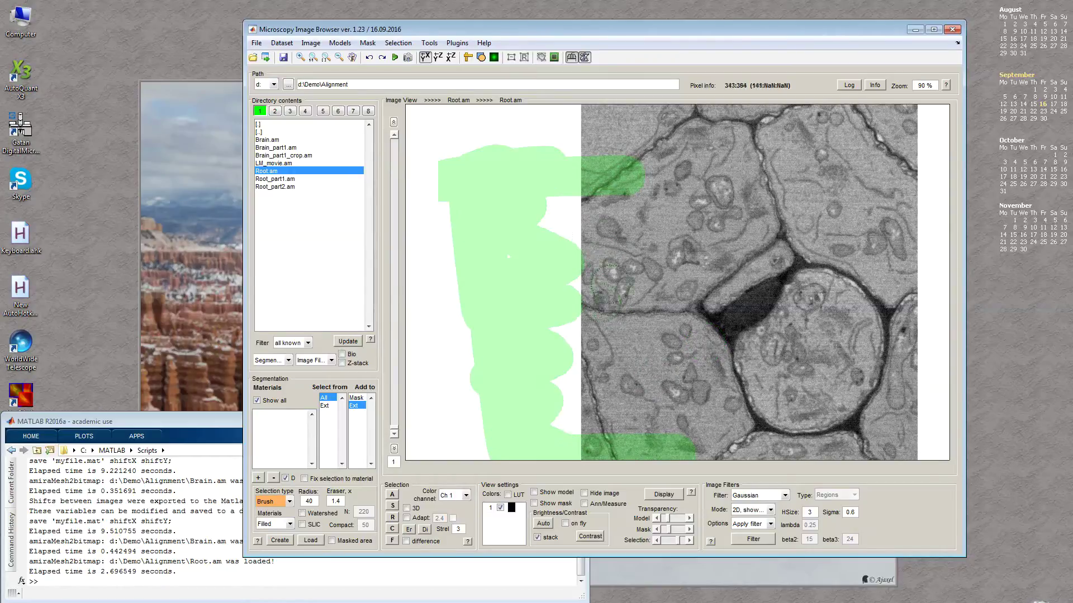
{"action": "scroll", "coordinate": [626, 327], "scroll_direction": "down", "scroll_amount": 6}
{"action": "scroll", "coordinate": [615, 318], "scroll_direction": "up", "scroll_amount": 6}
{"action": "scroll", "coordinate": [598, 307], "scroll_direction": "down", "scroll_amount": 6}
{"action": "scroll", "coordinate": [598, 307], "scroll_direction": "up", "scroll_amount": 6}
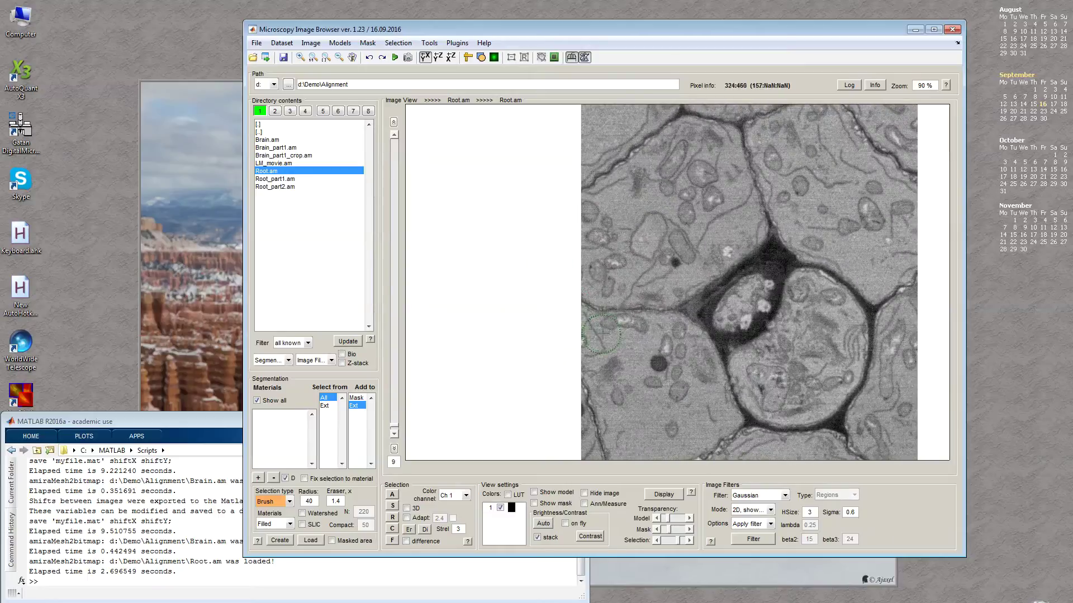
{"action": "mouse_move", "coordinate": [551, 355]}
{"action": "left_mouse_down"}
{"action": "mouse_move", "coordinate": [584, 279]}
{"action": "mouse_move", "coordinate": [580, 207]}
{"action": "mouse_move", "coordinate": [564, 268]}
{"action": "left_mouse_up"}
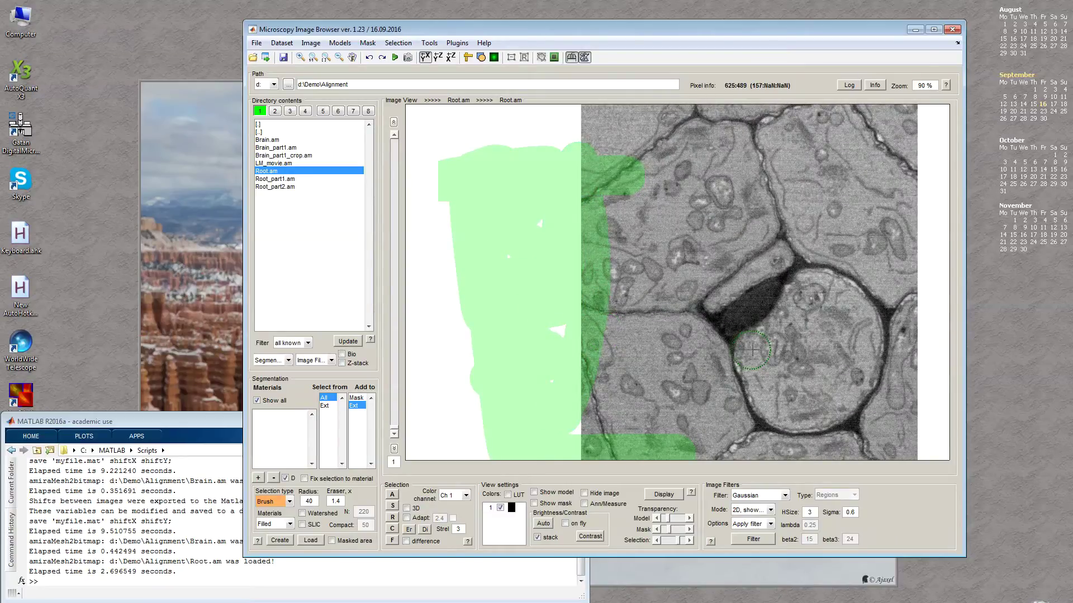
{"action": "key", "text": "shift+c"}
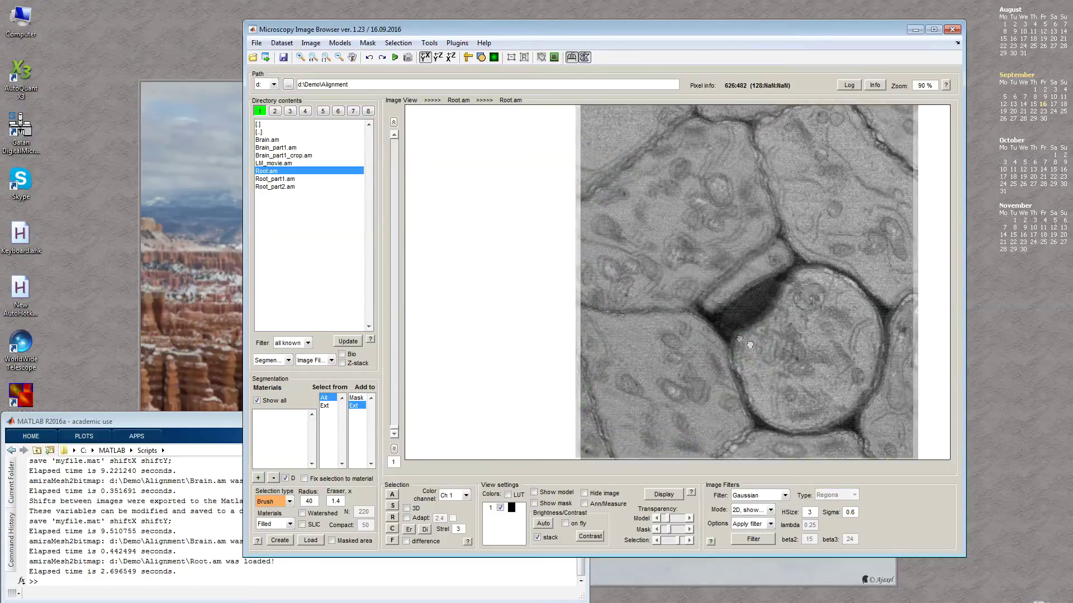
{"action": "mouse_move", "coordinate": [725, 399]}
{"action": "left_mouse_down"}
{"action": "mouse_move", "coordinate": [681, 332]}
{"action": "mouse_move", "coordinate": [682, 281]}
{"action": "mouse_move", "coordinate": [709, 253]}
{"action": "mouse_move", "coordinate": [750, 243]}
{"action": "mouse_move", "coordinate": [806, 250]}
{"action": "mouse_move", "coordinate": [833, 274]}
{"action": "mouse_move", "coordinate": [846, 307]}
{"action": "mouse_move", "coordinate": [837, 362]}
{"action": "mouse_move", "coordinate": [801, 391]}
{"action": "mouse_move", "coordinate": [746, 411]}
{"action": "left_mouse_up"}
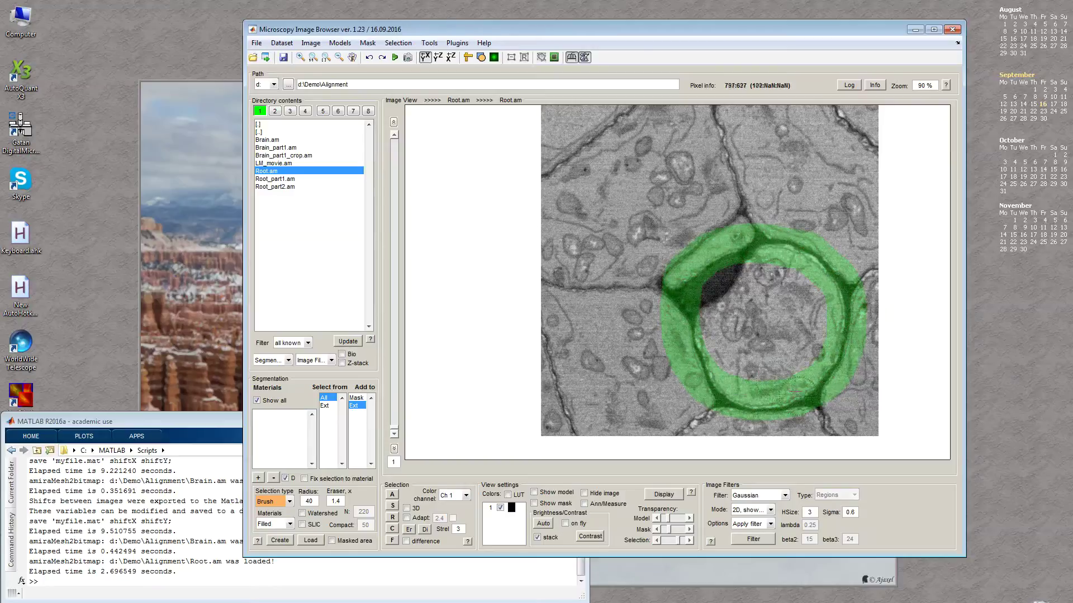
Fill the current ring, then trace and fill the cell outline on slices 80 and 210
{"action": "key", "text": "f"}
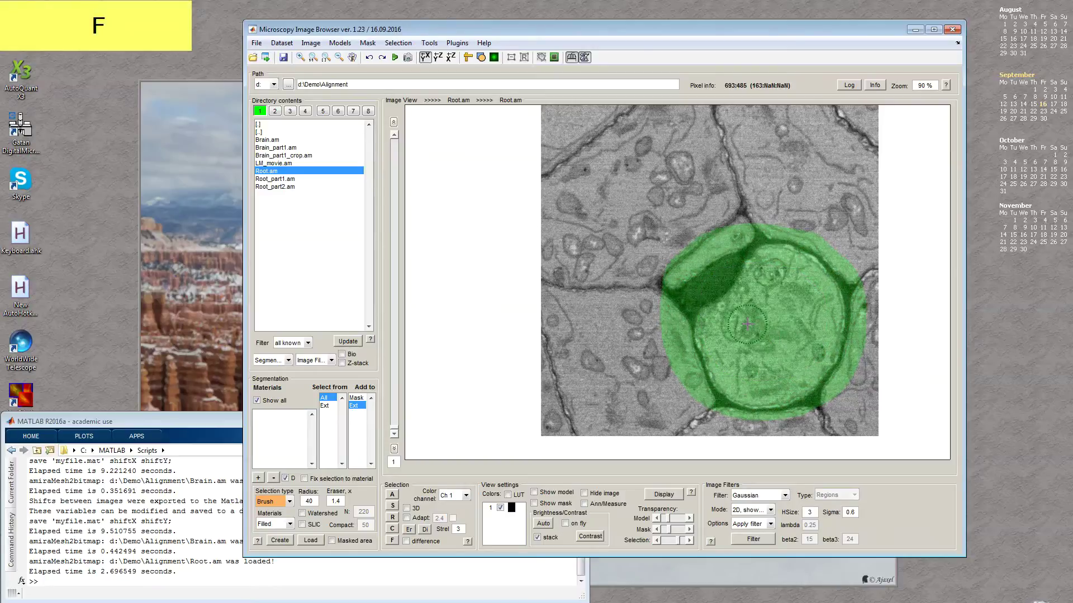
{"action": "scroll", "coordinate": [748, 324], "scroll_direction": "down", "scroll_amount": 20}
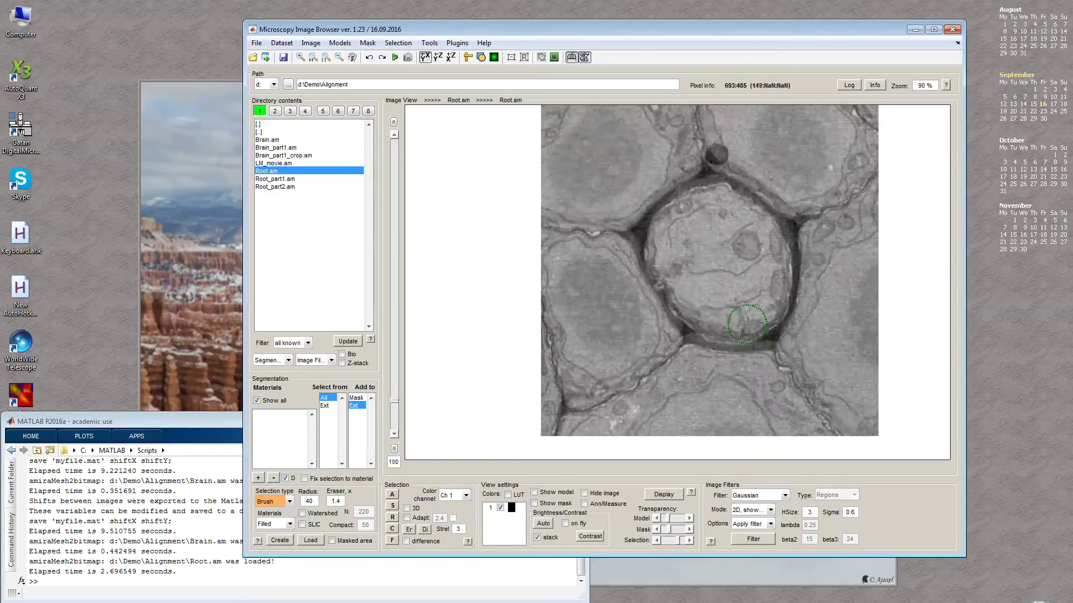
{"action": "scroll", "coordinate": [747, 324], "scroll_direction": "up", "scroll_amount": 5}
{"action": "mouse_move", "coordinate": [718, 371]}
{"action": "left_mouse_down"}
{"action": "mouse_move", "coordinate": [637, 272]}
{"action": "mouse_move", "coordinate": [666, 220]}
{"action": "mouse_move", "coordinate": [698, 205]}
{"action": "mouse_move", "coordinate": [787, 255]}
{"action": "mouse_move", "coordinate": [801, 316]}
{"action": "mouse_move", "coordinate": [780, 380]}
{"action": "mouse_move", "coordinate": [720, 394]}
{"action": "left_mouse_up"}
{"action": "key", "text": "f"}
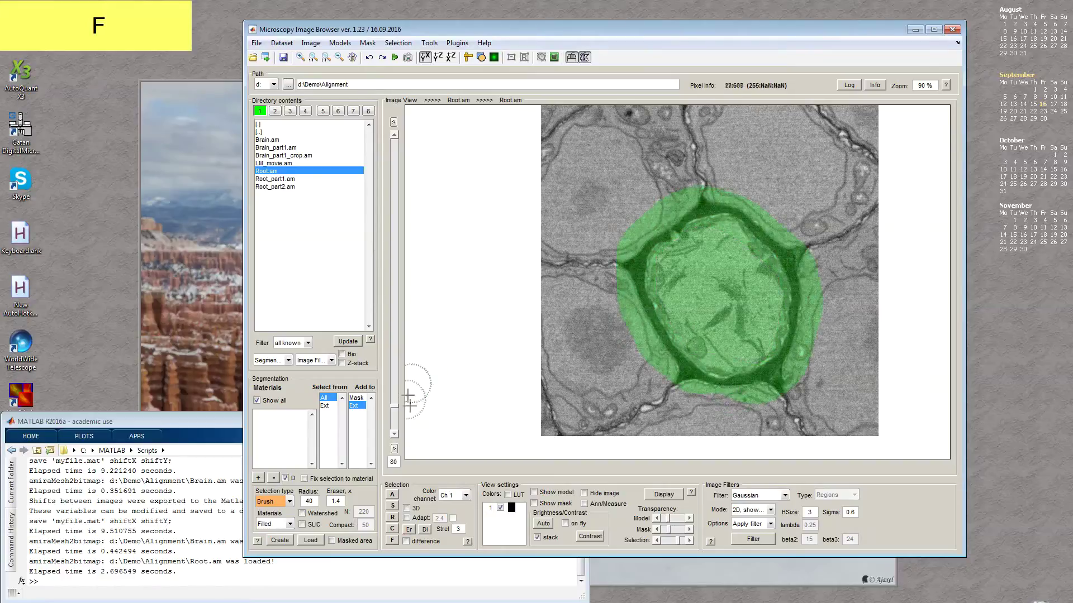
{"action": "scroll", "coordinate": [710, 321], "scroll_direction": "down", "scroll_amount": 20}
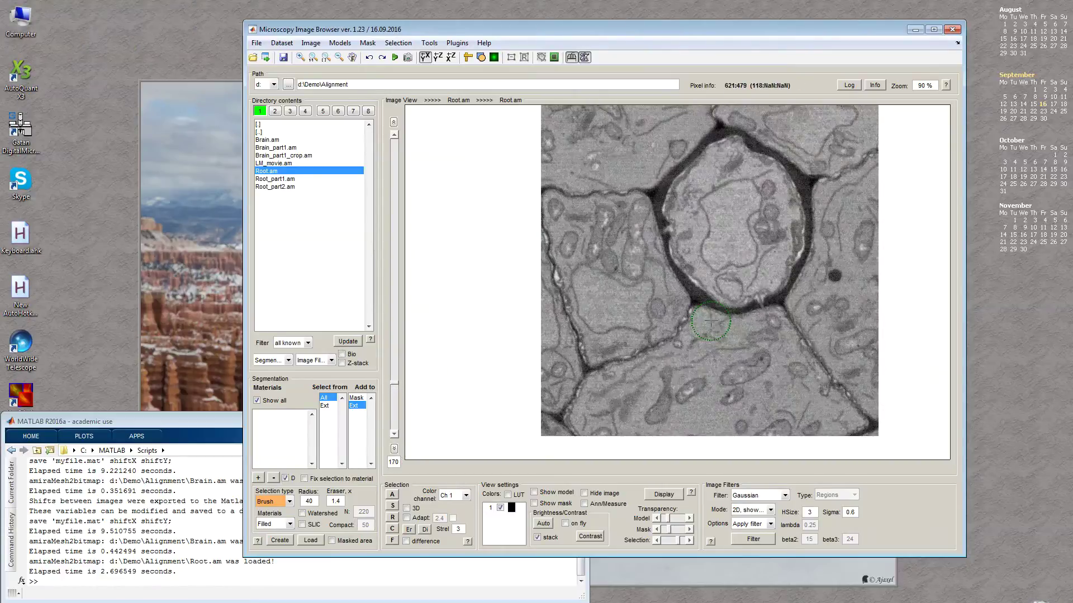
{"action": "scroll", "coordinate": [710, 321], "scroll_direction": "down", "scroll_amount": 10}
{"action": "mouse_move", "coordinate": [699, 360]}
{"action": "left_mouse_down"}
{"action": "mouse_move", "coordinate": [670, 304]}
{"action": "mouse_move", "coordinate": [711, 189]}
{"action": "mouse_move", "coordinate": [813, 296]}
{"action": "mouse_move", "coordinate": [726, 342]}
{"action": "left_mouse_up"}
{"action": "key", "text": "f"}
Paint and fill a ring around the central cell on the next slice and slice 550
{"action": "scroll", "coordinate": [726, 343], "scroll_direction": "down", "scroll_amount": 20}
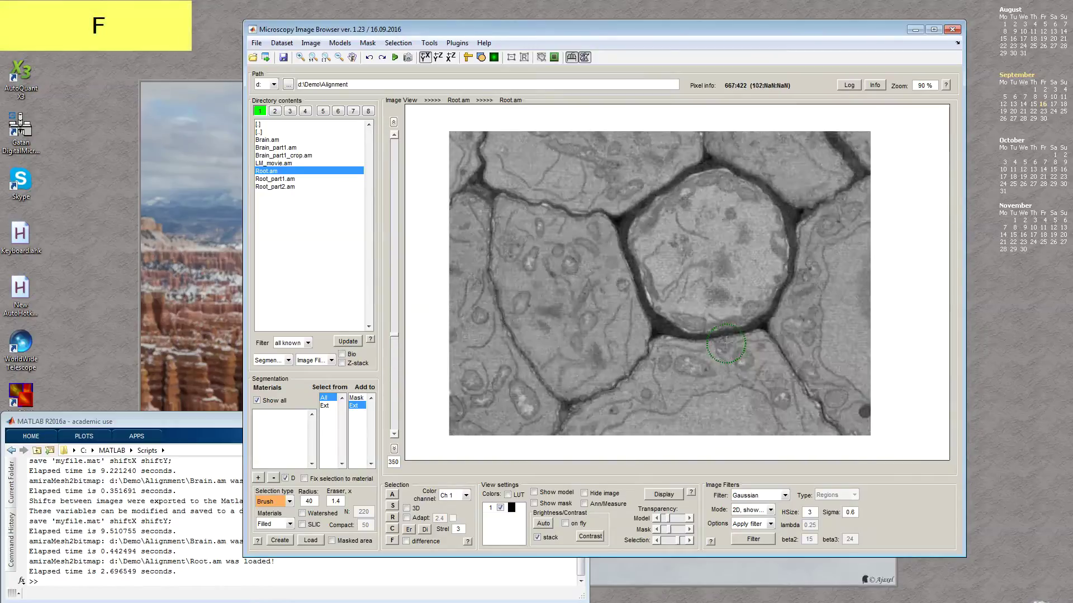
{"action": "scroll", "coordinate": [726, 343], "scroll_direction": "down", "scroll_amount": 10}
{"action": "mouse_move", "coordinate": [642, 315]}
{"action": "left_mouse_down"}
{"action": "mouse_move", "coordinate": [612, 201]}
{"action": "mouse_move", "coordinate": [779, 229]}
{"action": "mouse_move", "coordinate": [646, 322]}
{"action": "left_mouse_up"}
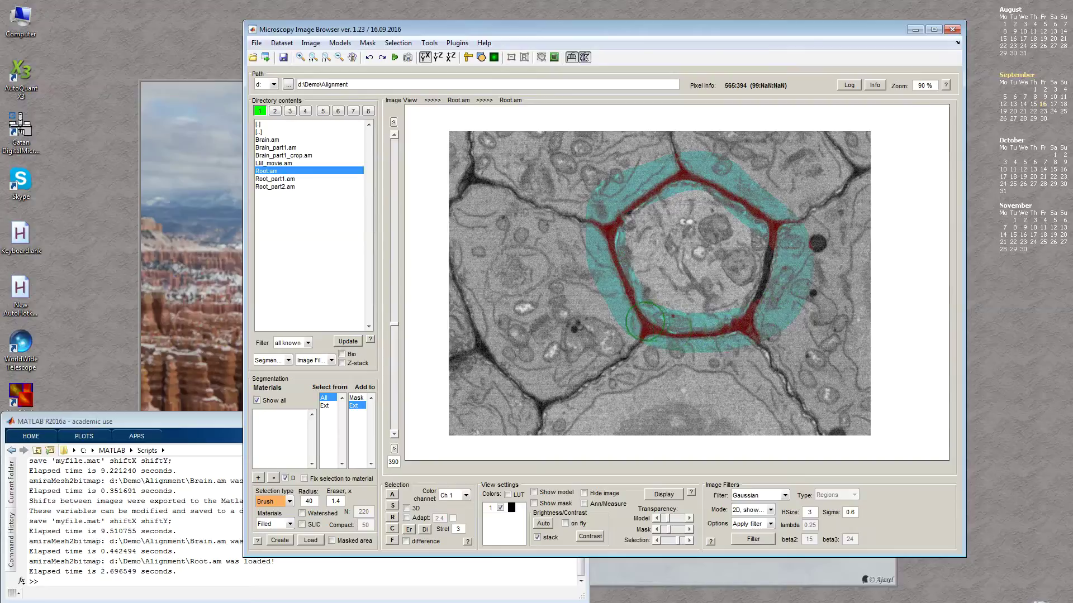
{"action": "key", "text": "f"}
{"action": "scroll", "coordinate": [646, 321], "scroll_direction": "down", "scroll_amount": 20}
{"action": "mouse_move", "coordinate": [606, 351]}
{"action": "left_mouse_down"}
{"action": "mouse_move", "coordinate": [529, 244]}
{"action": "mouse_move", "coordinate": [625, 201]}
{"action": "mouse_move", "coordinate": [697, 269]}
{"action": "mouse_move", "coordinate": [676, 342]}
{"action": "mouse_move", "coordinate": [606, 352]}
{"action": "left_mouse_up"}
{"action": "key", "text": "f"}
Trace and fill the cell on slice 740 and the last slice, then return to slice 1
{"action": "scroll", "coordinate": [606, 352], "scroll_direction": "down", "scroll_amount": 20}
{"action": "mouse_move", "coordinate": [524, 344]}
{"action": "left_mouse_down"}
{"action": "mouse_move", "coordinate": [480, 269]}
{"action": "mouse_move", "coordinate": [541, 200]}
{"action": "mouse_move", "coordinate": [651, 264]}
{"action": "mouse_move", "coordinate": [649, 339]}
{"action": "mouse_move", "coordinate": [544, 353]}
{"action": "left_mouse_up"}
{"action": "key", "text": "f"}
{"action": "scroll", "coordinate": [546, 351], "scroll_direction": "down", "scroll_amount": 18}
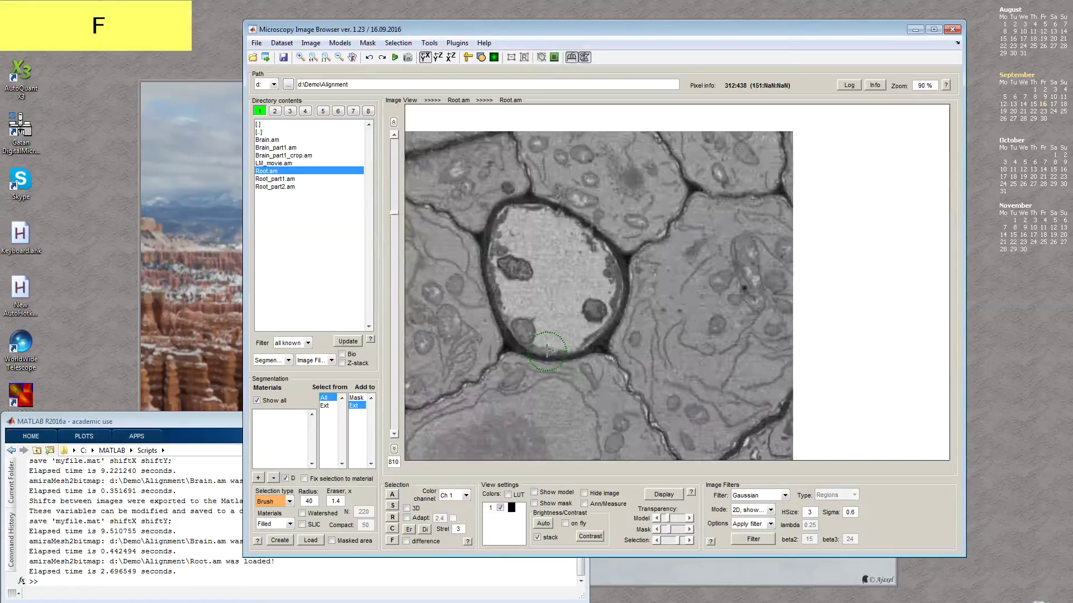
{"action": "scroll", "coordinate": [546, 351], "scroll_direction": "down", "scroll_amount": 20}
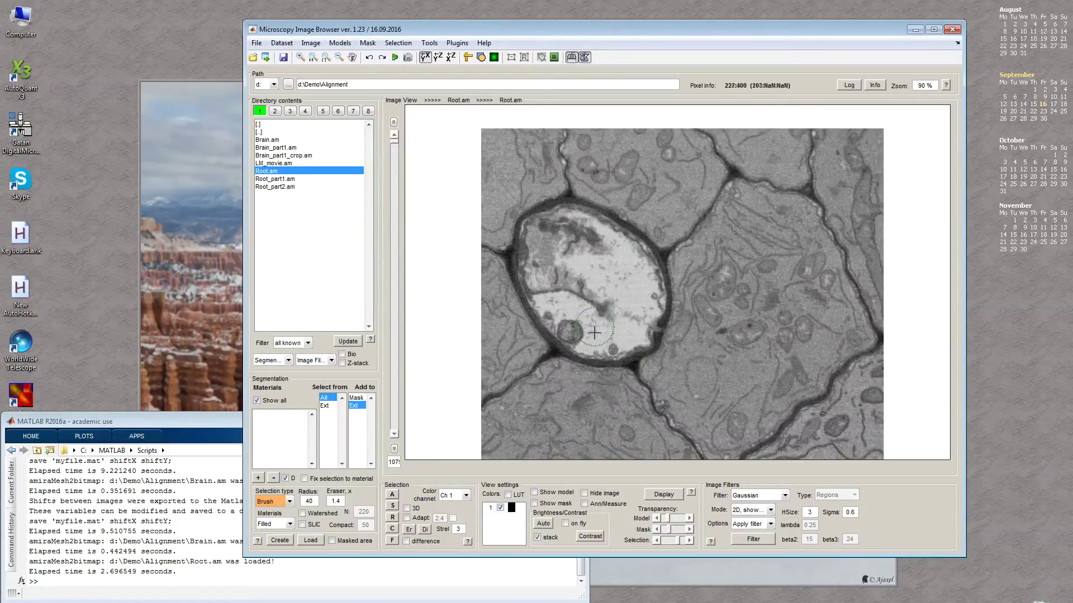
{"action": "mouse_move", "coordinate": [594, 333]}
{"action": "left_mouse_down"}
{"action": "mouse_move", "coordinate": [544, 326]}
{"action": "mouse_move", "coordinate": [517, 285]}
{"action": "mouse_move", "coordinate": [527, 225]}
{"action": "mouse_move", "coordinate": [573, 201]}
{"action": "mouse_move", "coordinate": [671, 250]}
{"action": "mouse_move", "coordinate": [682, 347]}
{"action": "mouse_move", "coordinate": [579, 362]}
{"action": "left_mouse_up"}
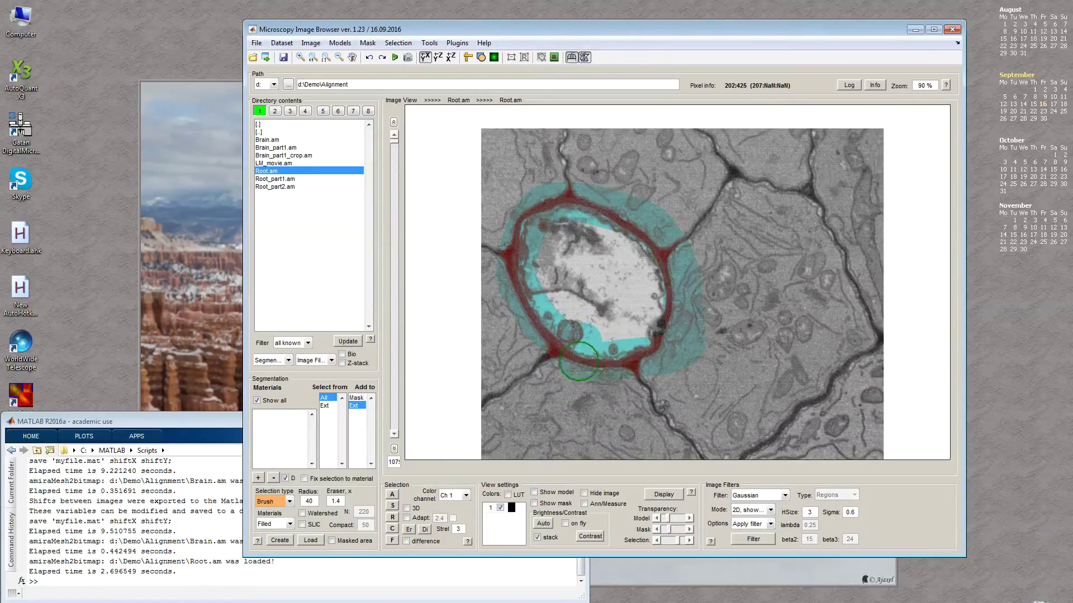
{"action": "key", "text": "f"}
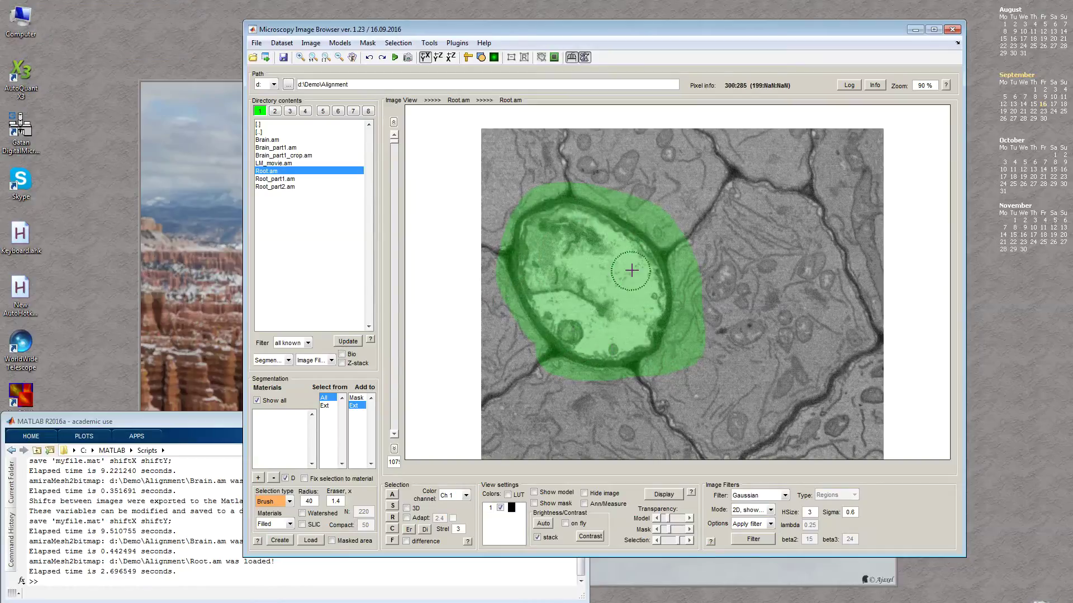
{"action": "scroll", "coordinate": [632, 271], "scroll_direction": "up", "scroll_amount": 15}
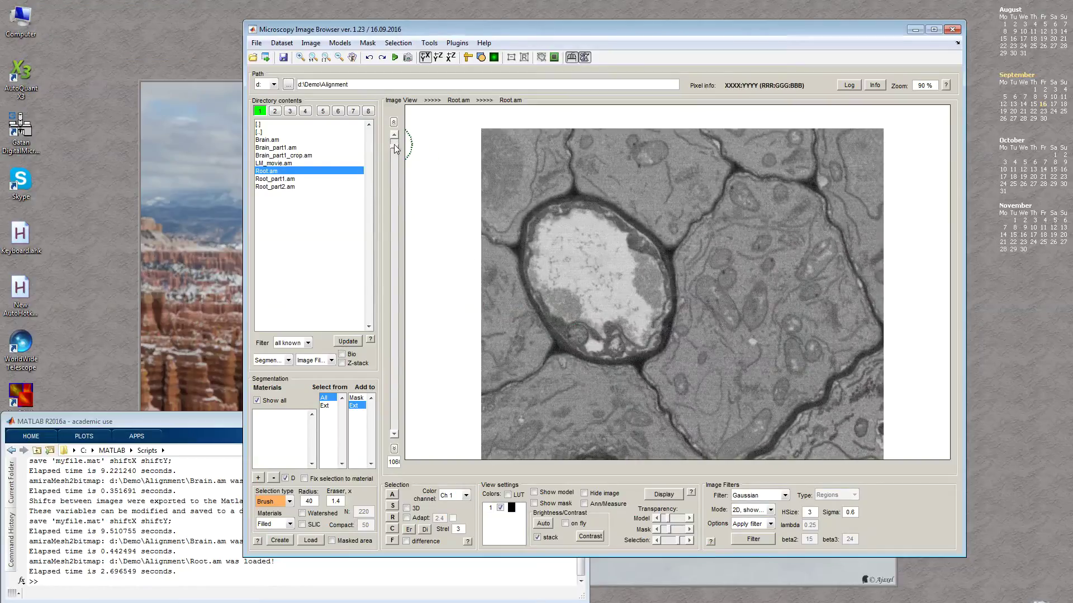
{"action": "left_click_drag", "start_coordinate": [395, 148], "coordinate": [417, 441]}
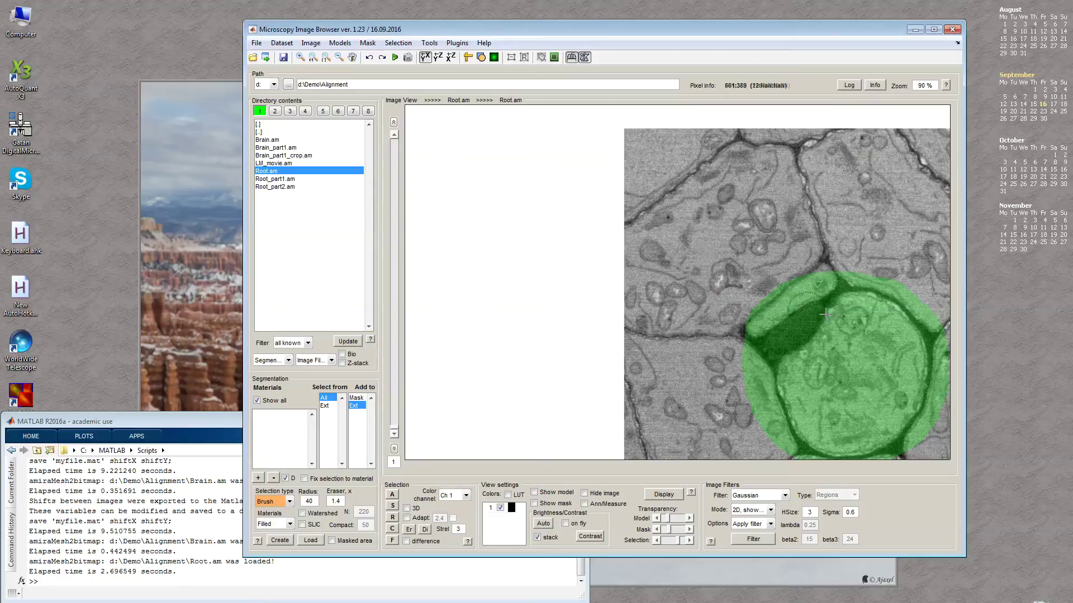
{"action": "scroll", "coordinate": [825, 314], "scroll_direction": "down", "scroll_amount": 4}
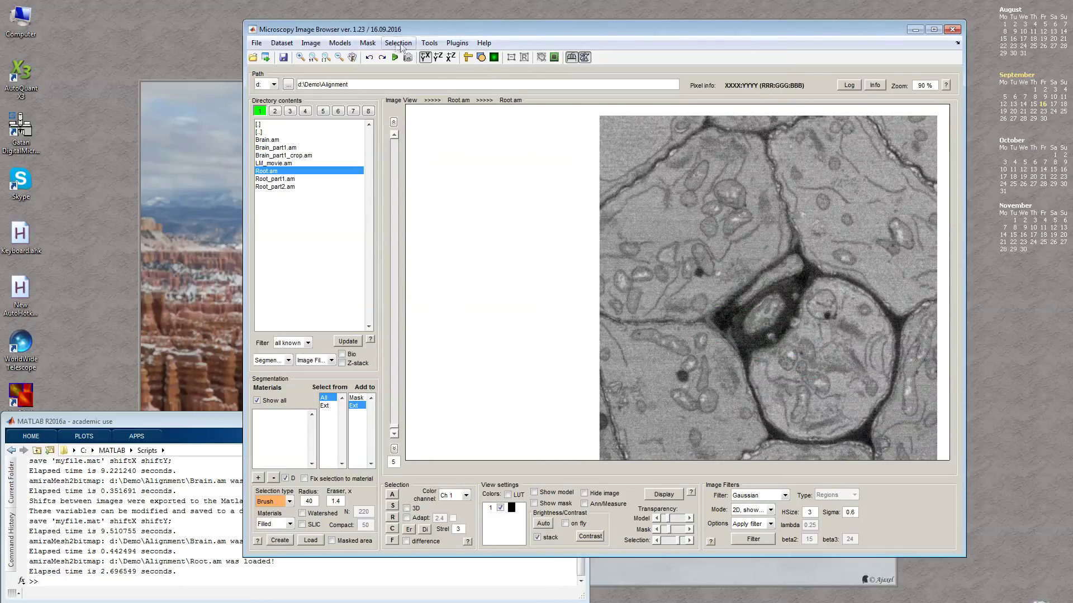
{"action": "left_click", "coordinate": [397, 45]}
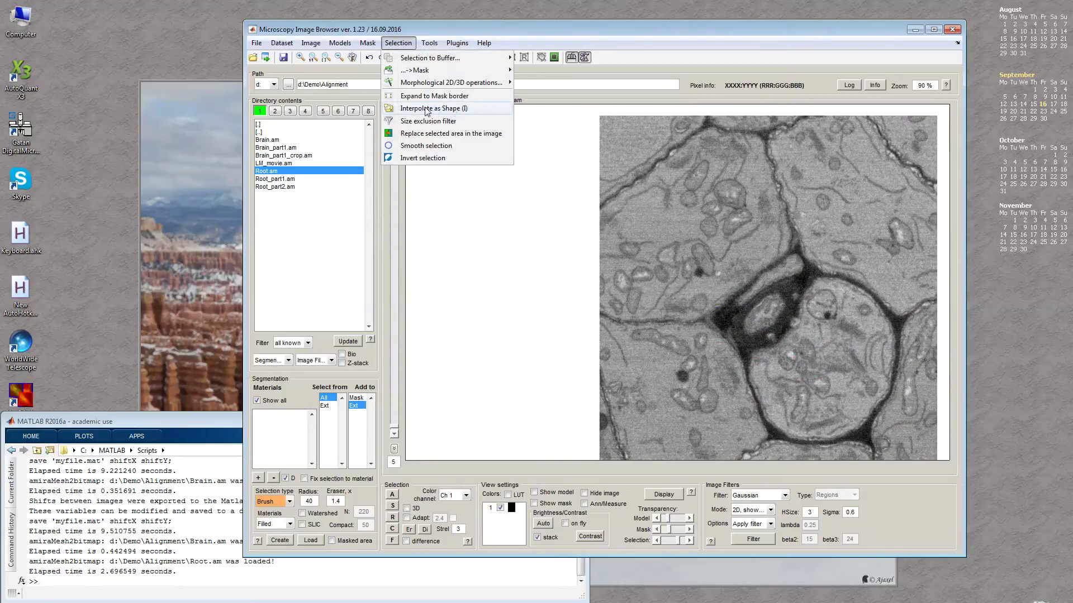
Interpolate the cell selection as a shape and verify it on intermediate slices like 367 and 993
{"action": "left_click", "coordinate": [464, 109]}
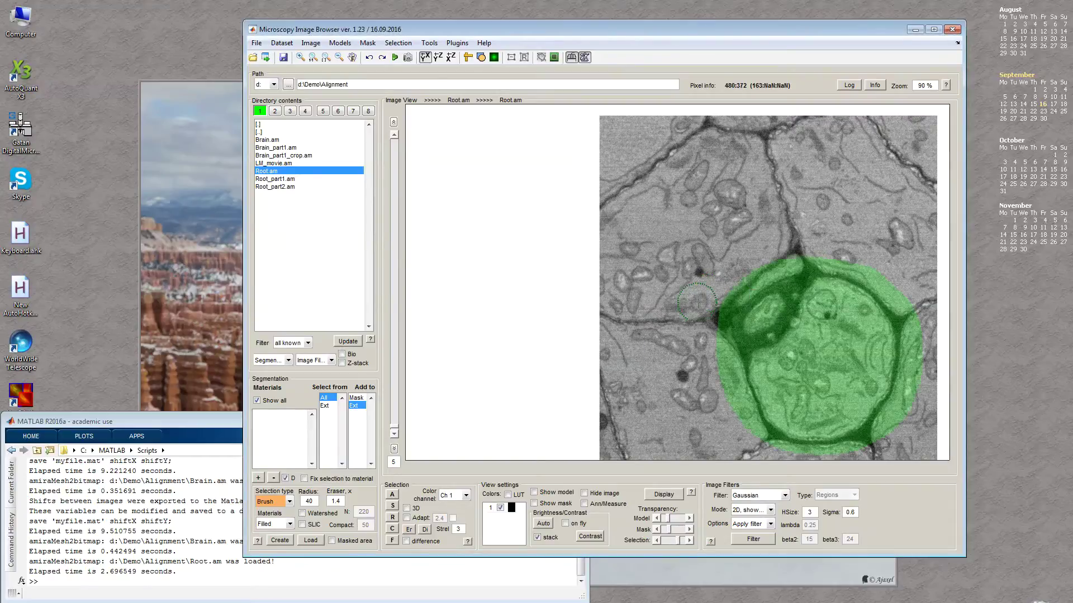
{"action": "left_click_drag", "start_coordinate": [803, 283], "coordinate": [667, 269]}
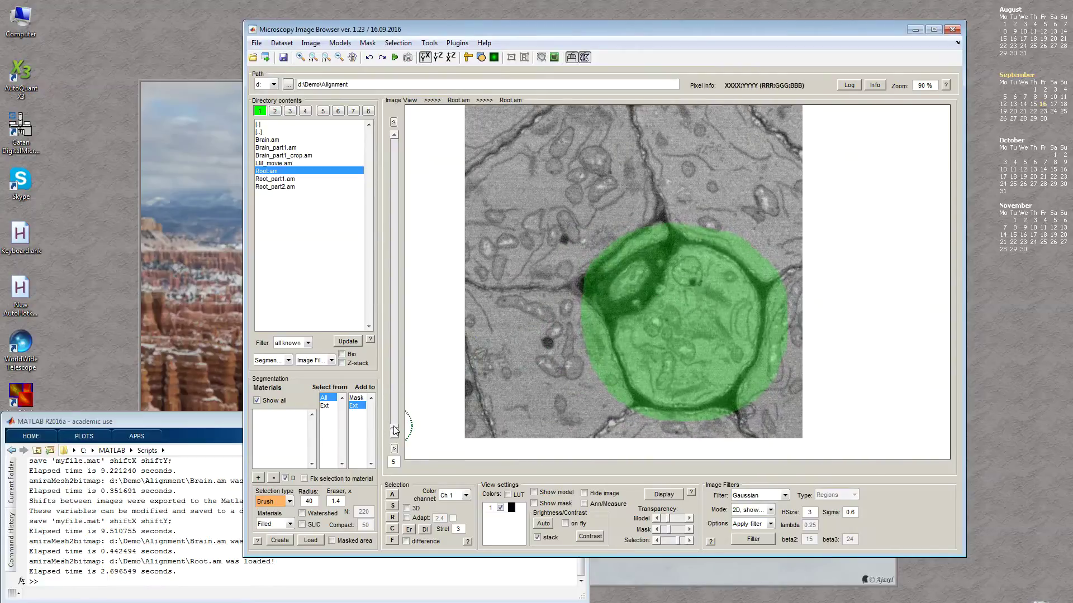
{"action": "left_click_drag", "start_coordinate": [395, 430], "coordinate": [379, 286]}
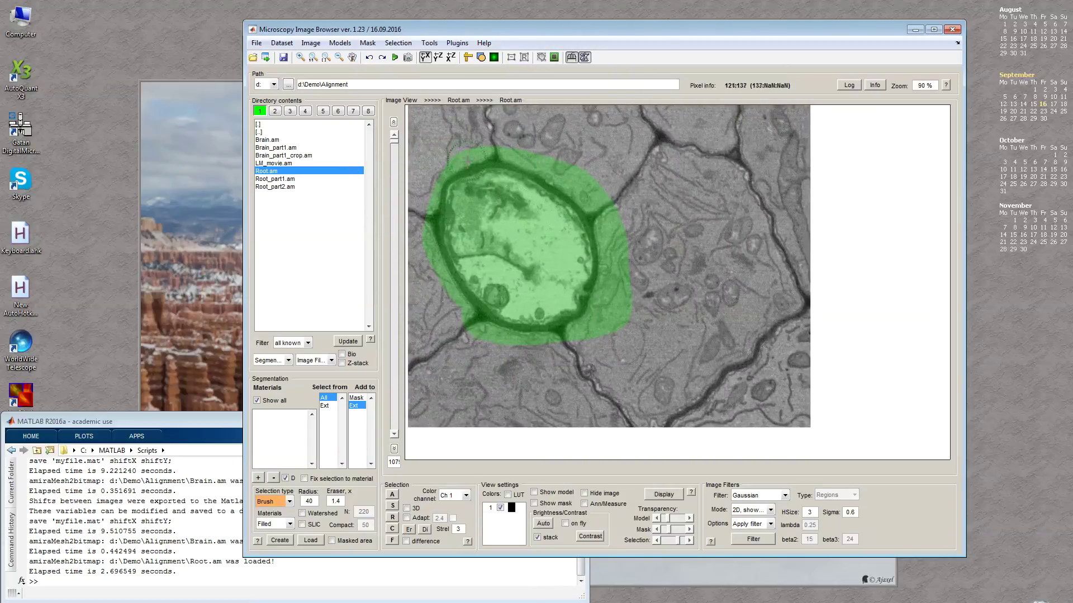
{"action": "left_click", "coordinate": [281, 45]}
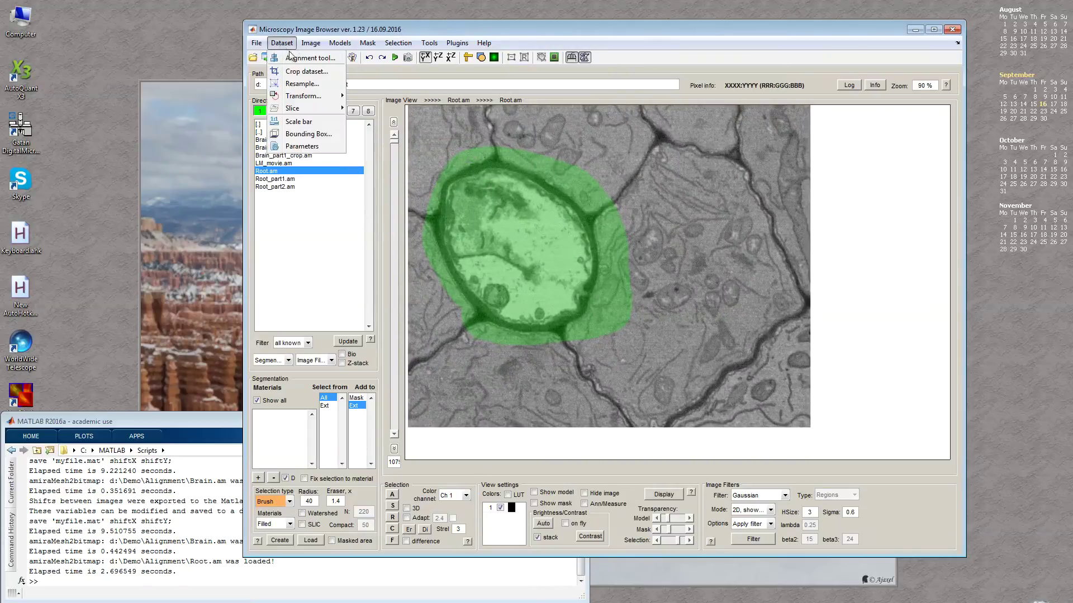
Calculate the Root stack's drifts in the Alignment tool using the Selection layer as mask
{"action": "left_click", "coordinate": [294, 57]}
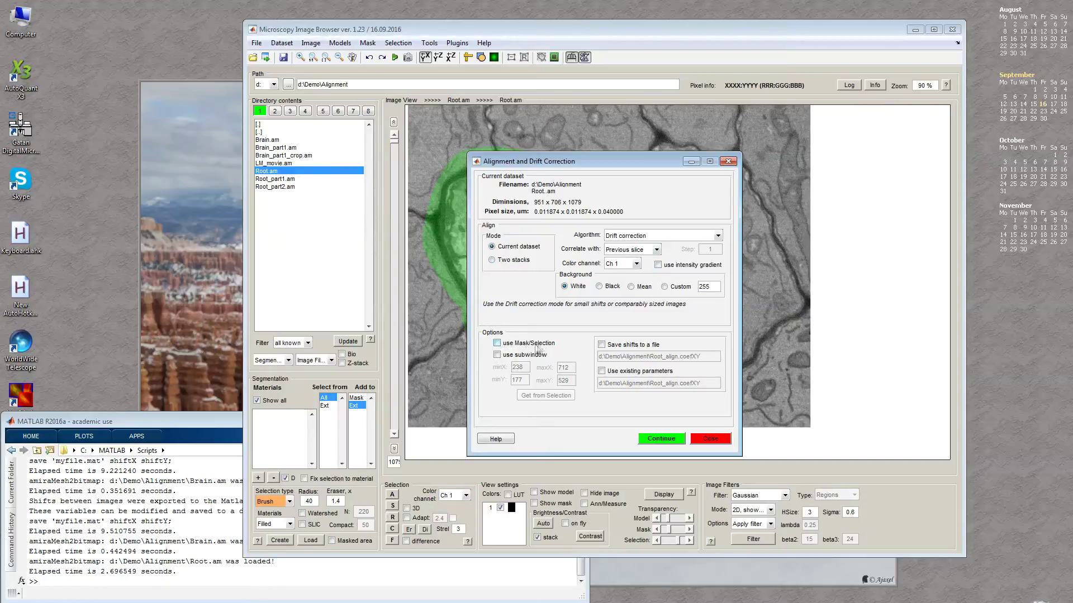
{"action": "left_click_drag", "start_coordinate": [583, 163], "coordinate": [215, 54]}
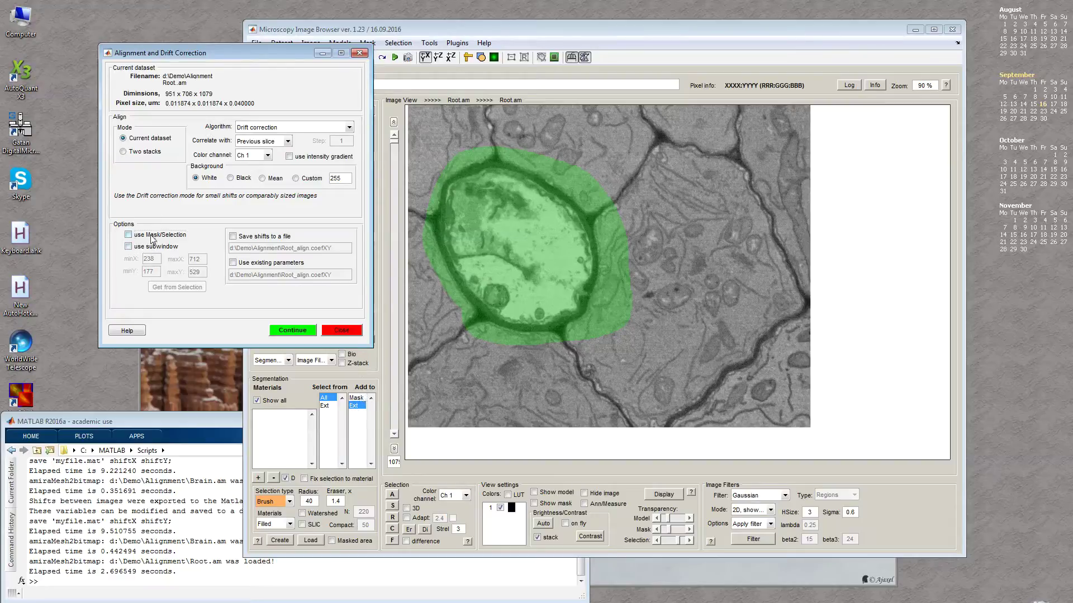
{"action": "left_click", "coordinate": [129, 235]}
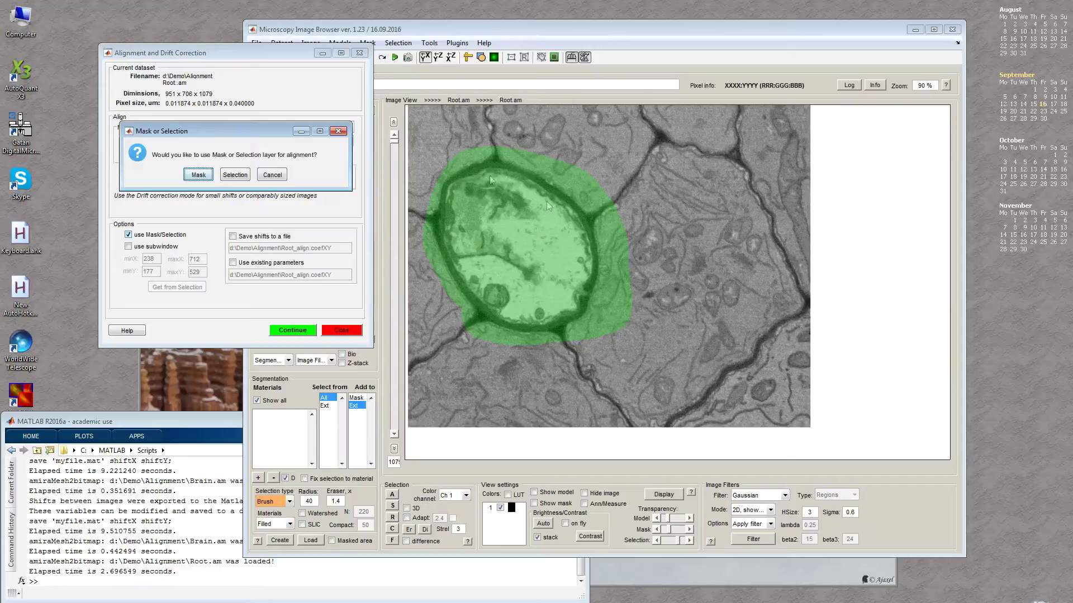
{"action": "left_click", "coordinate": [237, 178]}
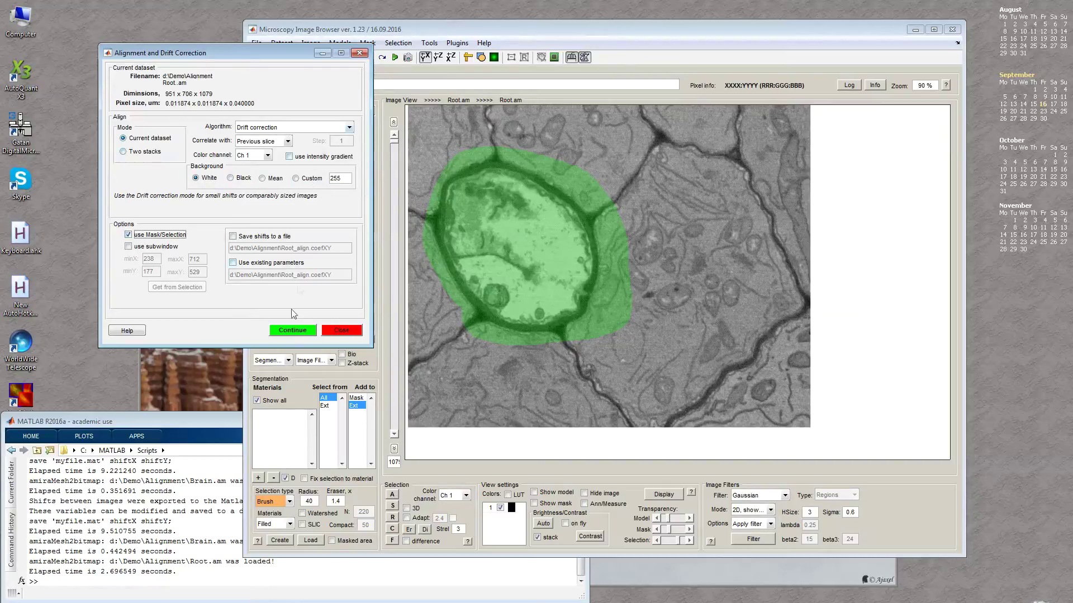
{"action": "left_click", "coordinate": [290, 331]}
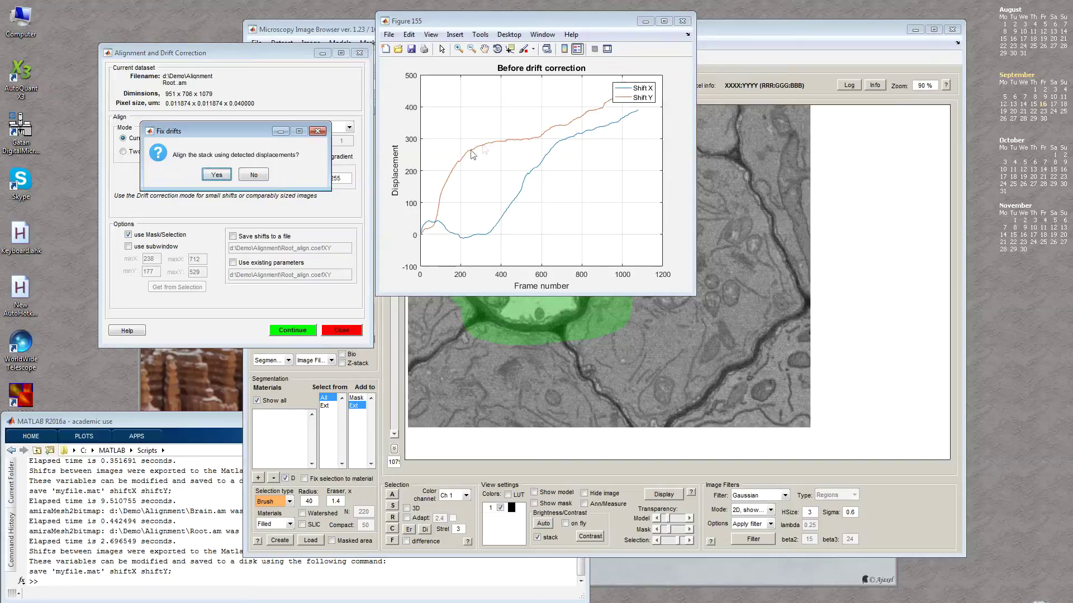
Apply the detected drift shifts and browse slices to confirm the cell stays steady
{"action": "left_click", "coordinate": [217, 176]}
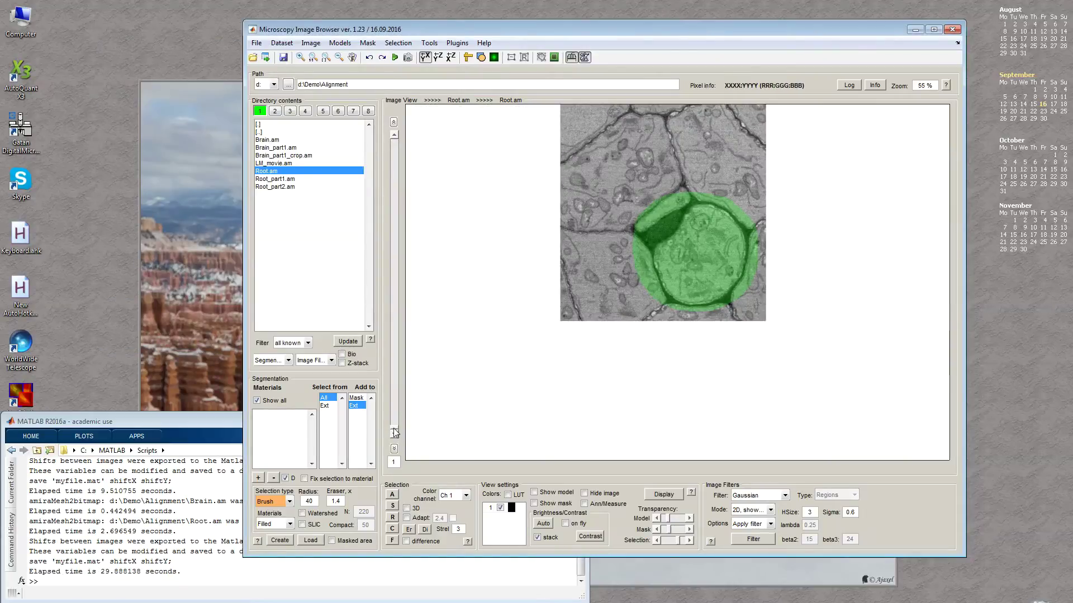
{"action": "left_click_drag", "start_coordinate": [395, 432], "coordinate": [377, 307]}
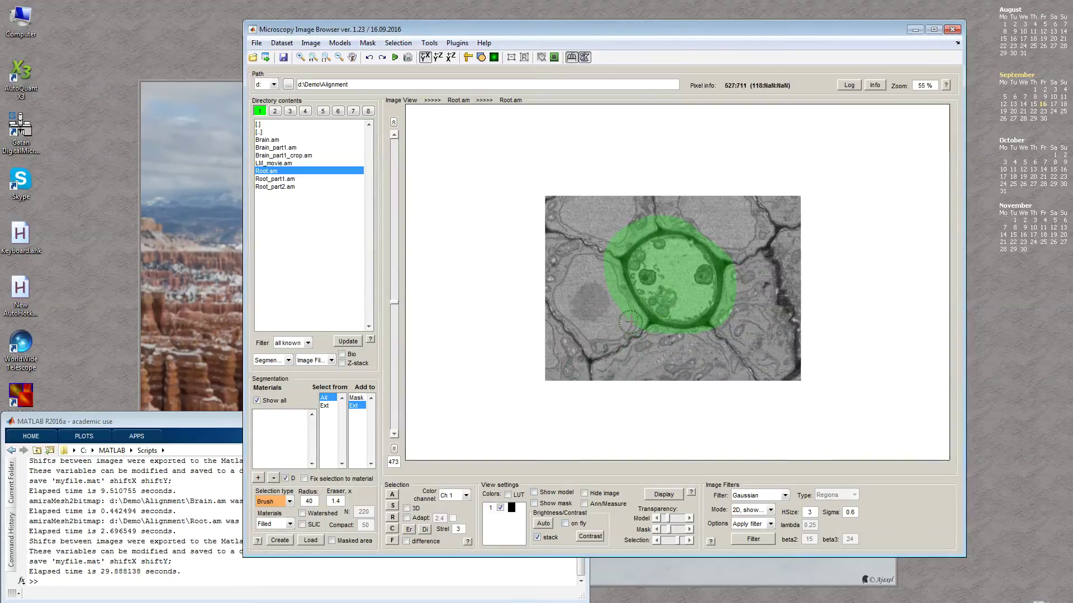
{"action": "scroll", "coordinate": [628, 329], "scroll_direction": "down", "scroll_amount": 1}
{"action": "scroll", "coordinate": [629, 329], "scroll_direction": "down", "scroll_amount": 2}
{"action": "left_click", "coordinate": [295, 164]}
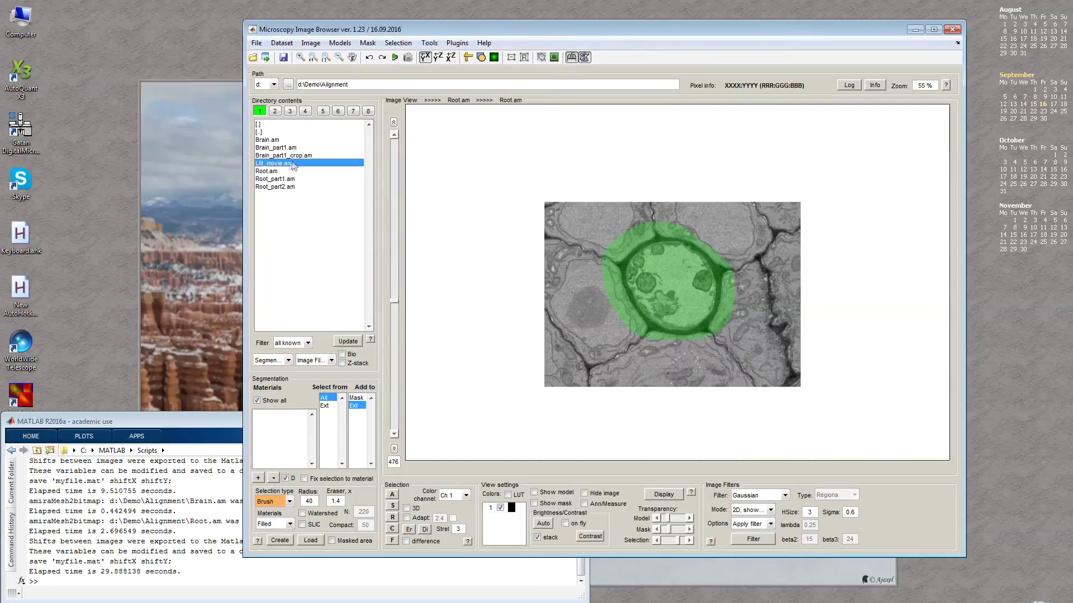
Load LM_movie.am and open the Alignment and Drift Correction tool
{"action": "double_click", "coordinate": [290, 165]}
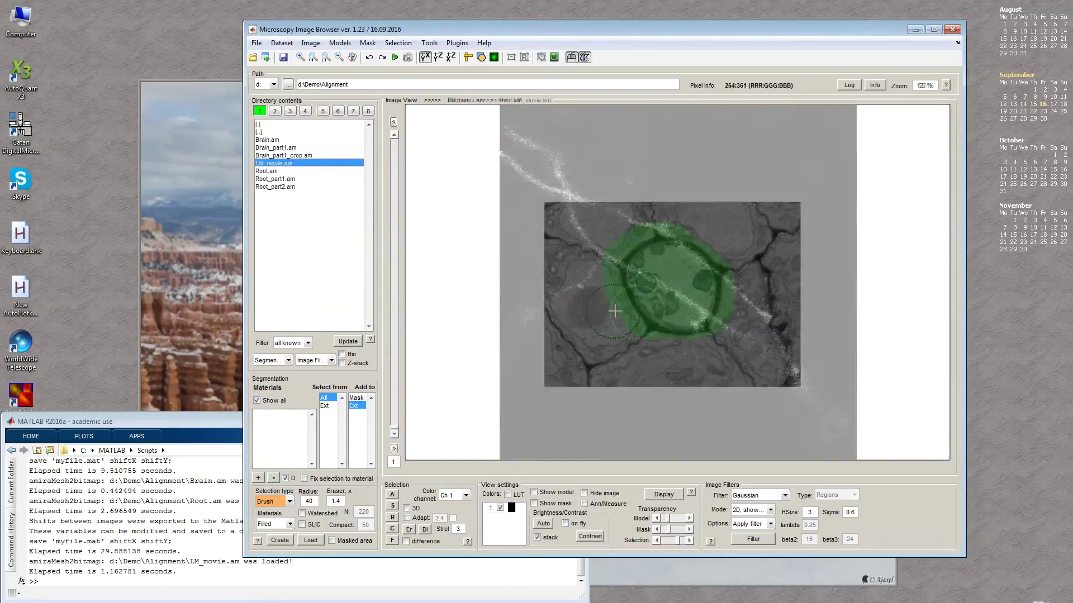
{"action": "mouse_move", "coordinate": [394, 431]}
{"action": "left_mouse_down"}
{"action": "mouse_move", "coordinate": [370, 150]}
{"action": "mouse_move", "coordinate": [384, 449]}
{"action": "left_mouse_up"}
{"action": "left_click", "coordinate": [282, 44]}
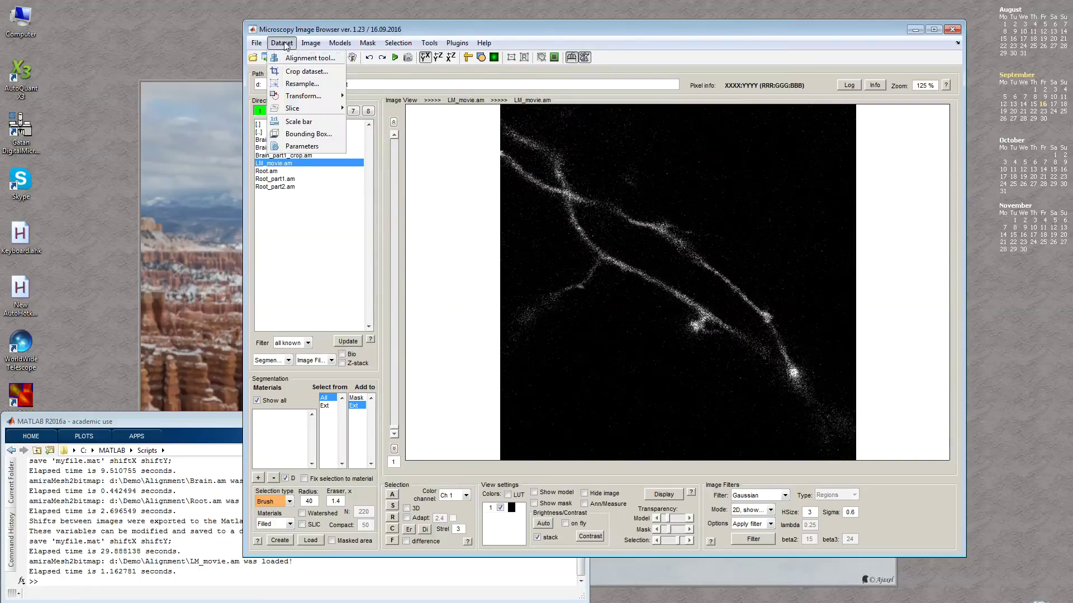
{"action": "left_click", "coordinate": [289, 58]}
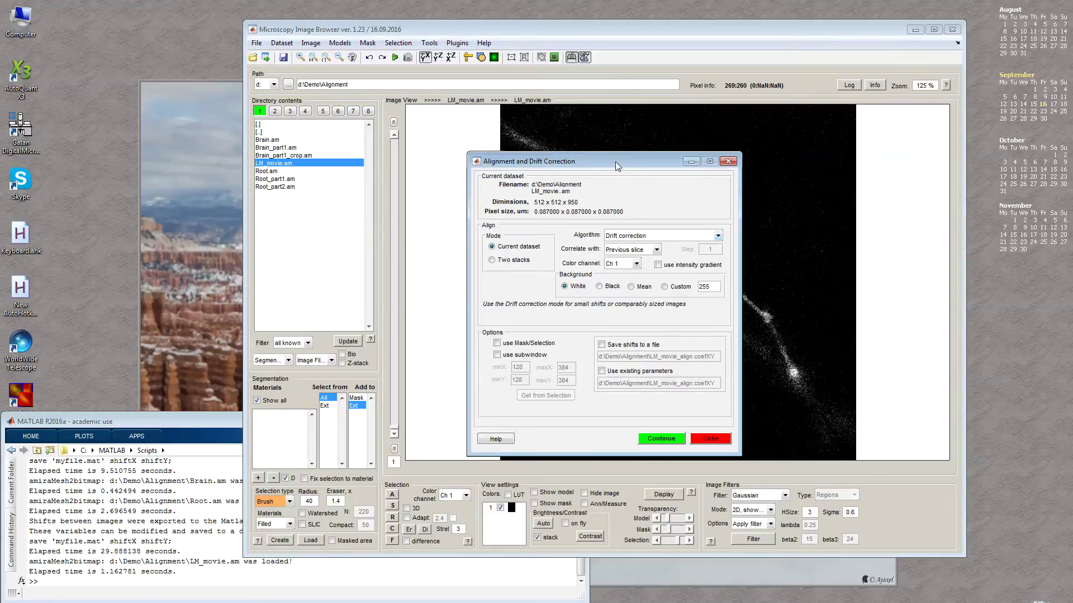
{"action": "left_click_drag", "start_coordinate": [615, 166], "coordinate": [443, 168]}
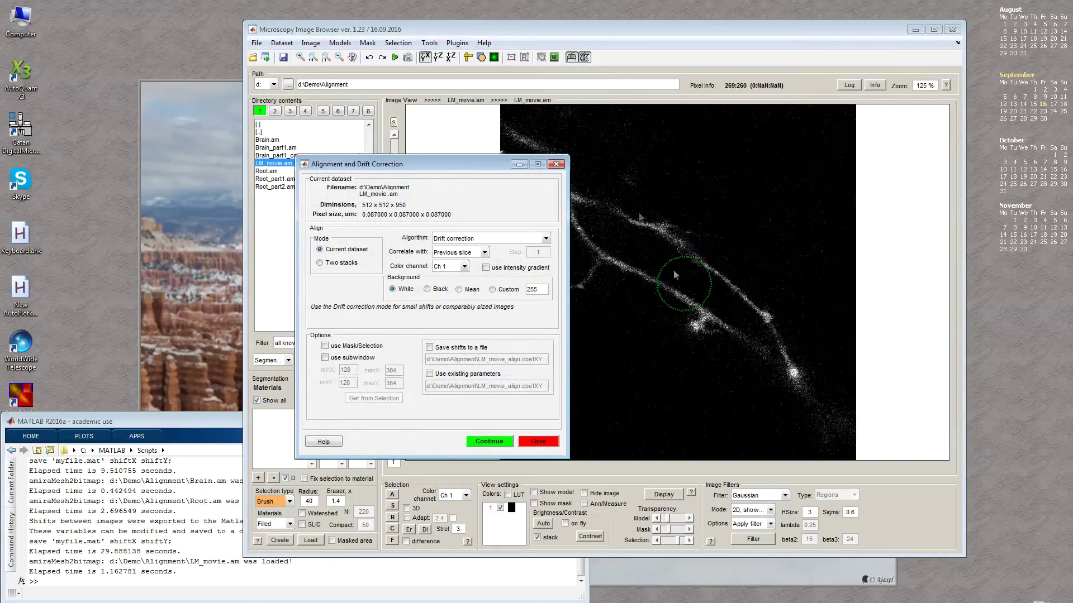
Correlate with the First slice, set Background to Black, and calculate the drifts
{"action": "left_click", "coordinate": [465, 254]}
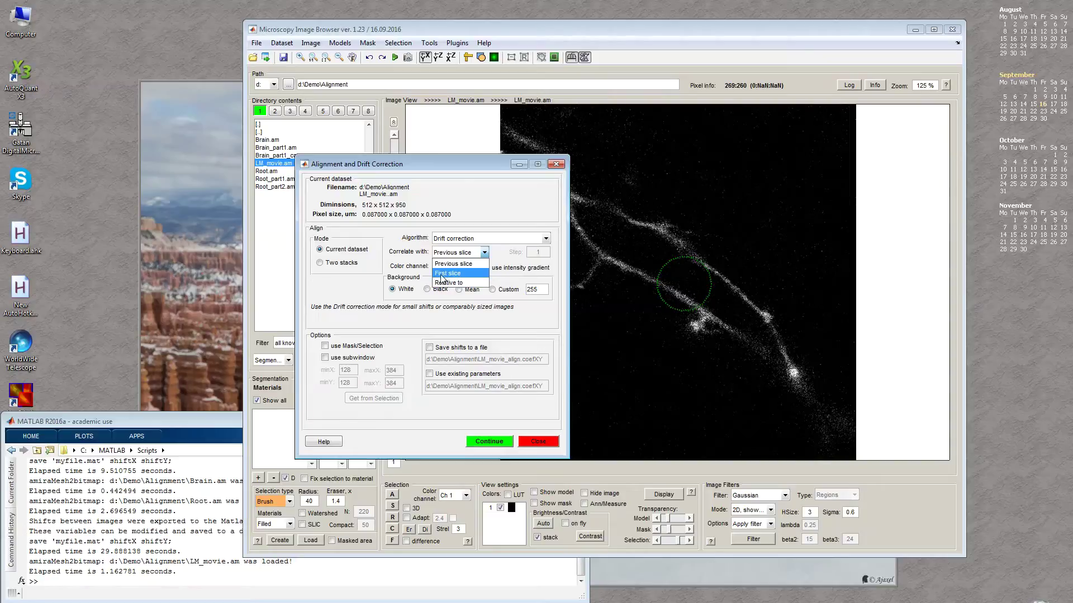
{"action": "left_click", "coordinate": [448, 275]}
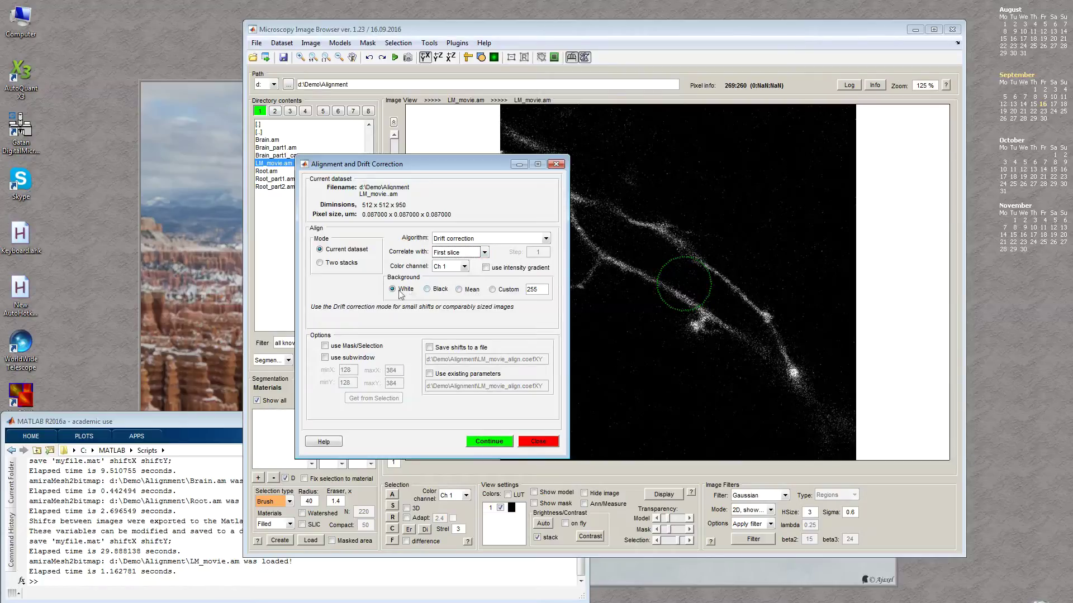
{"action": "left_click", "coordinate": [427, 289]}
{"action": "left_click", "coordinate": [494, 444]}
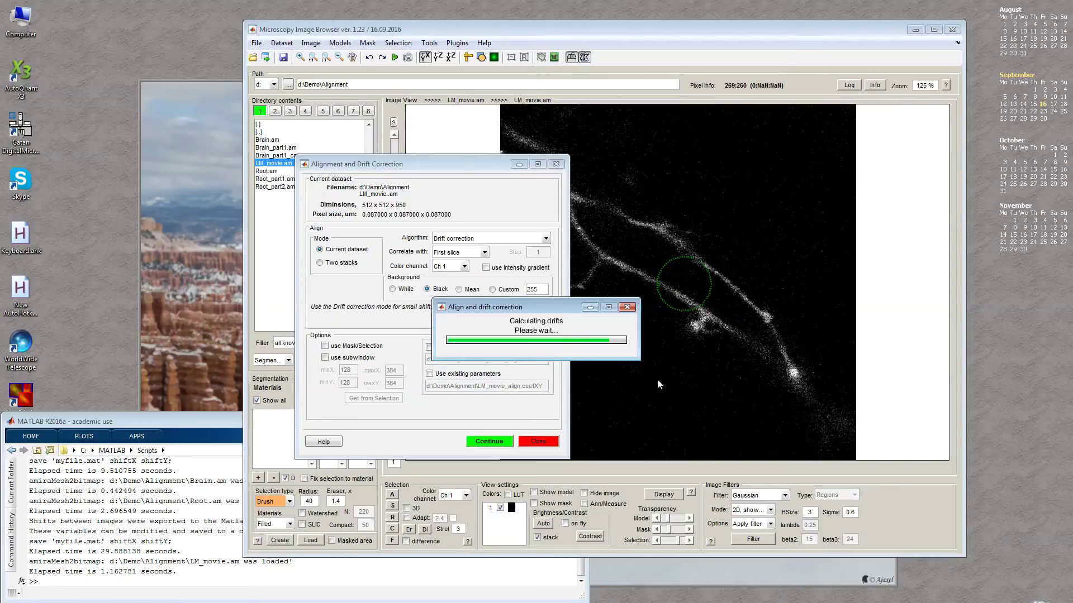
Apply the calculated drifts and browse the corrected LM_movie.am slices
{"action": "left_click", "coordinate": [413, 284]}
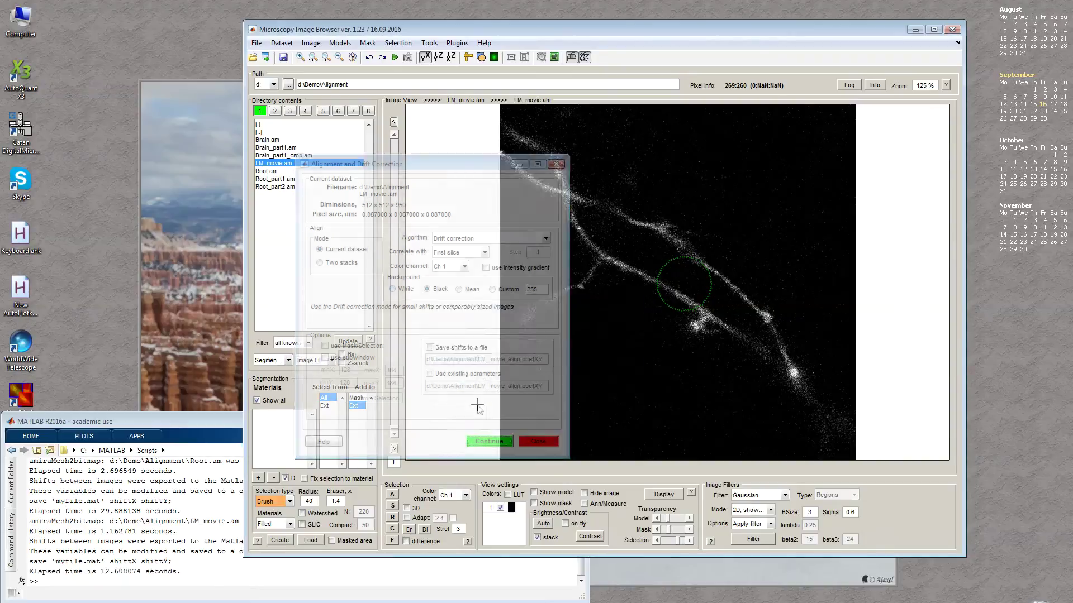
{"action": "mouse_move", "coordinate": [395, 431]}
{"action": "left_mouse_down"}
{"action": "mouse_move", "coordinate": [381, 138]}
{"action": "mouse_move", "coordinate": [379, 425]}
{"action": "mouse_move", "coordinate": [382, 139]}
{"action": "mouse_move", "coordinate": [394, 433]}
{"action": "left_mouse_up"}
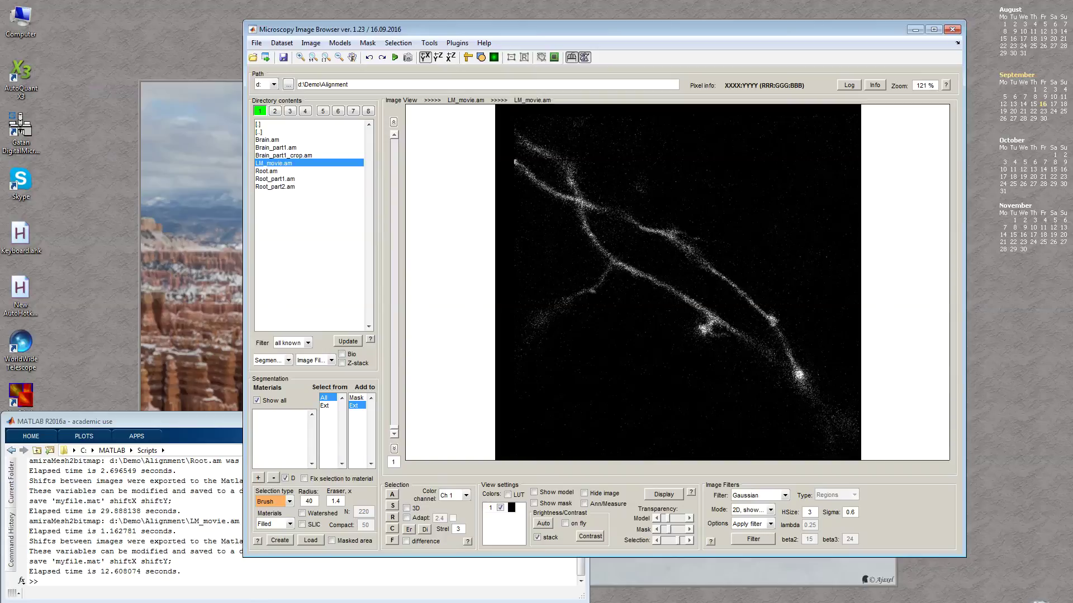
{"action": "double_click", "coordinate": [290, 180]}
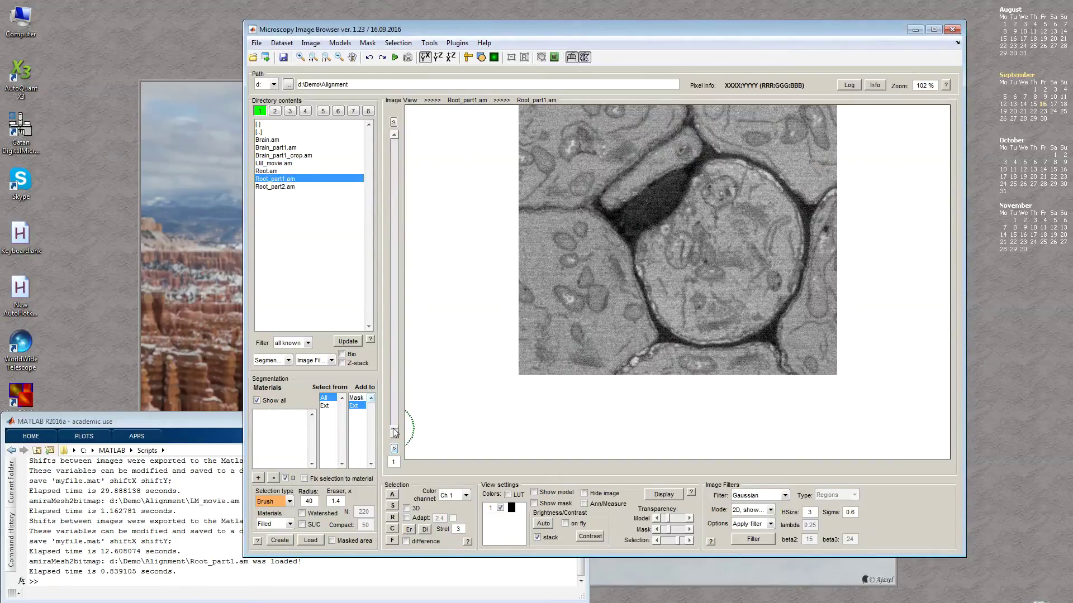
View a later slice of Root_part1.am, select both Root files, and open the Alignment tool
{"action": "left_click_drag", "start_coordinate": [394, 429], "coordinate": [383, 474]}
{"action": "left_click", "coordinate": [290, 186]}
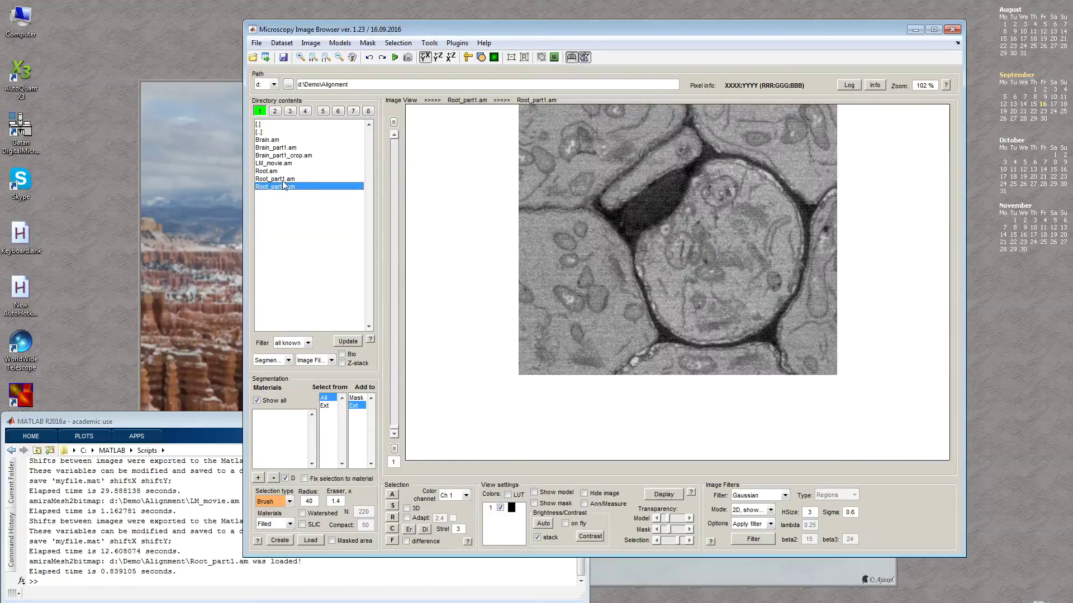
{"action": "left_click", "coordinate": [285, 179]}
{"action": "left_click", "coordinate": [286, 186], "text": "shift"}
{"action": "right_click", "coordinate": [293, 180]}
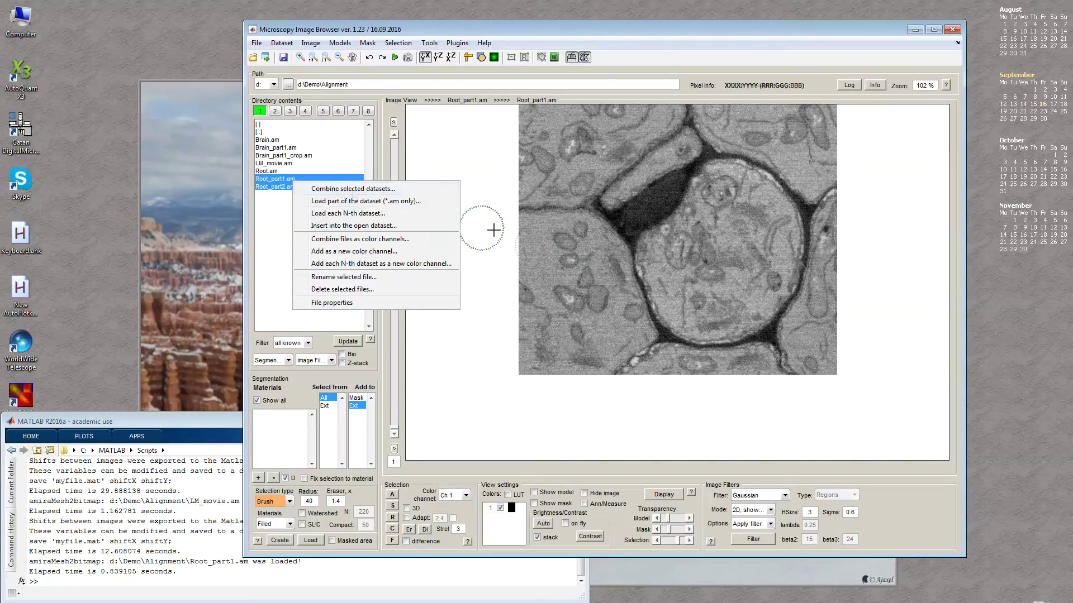
{"action": "left_click", "coordinate": [375, 33]}
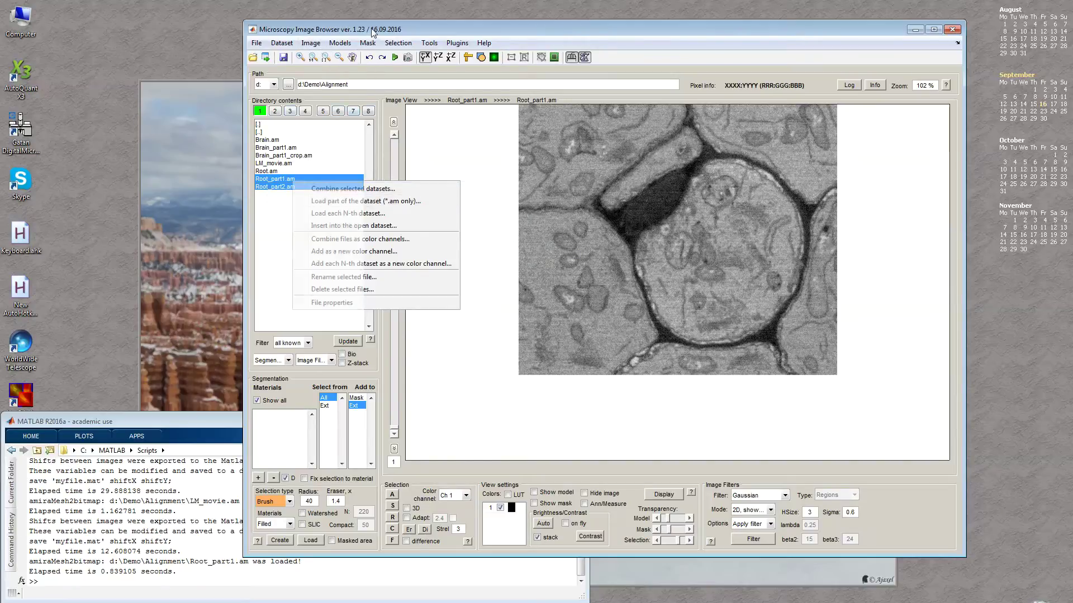
{"action": "left_click", "coordinate": [292, 43]}
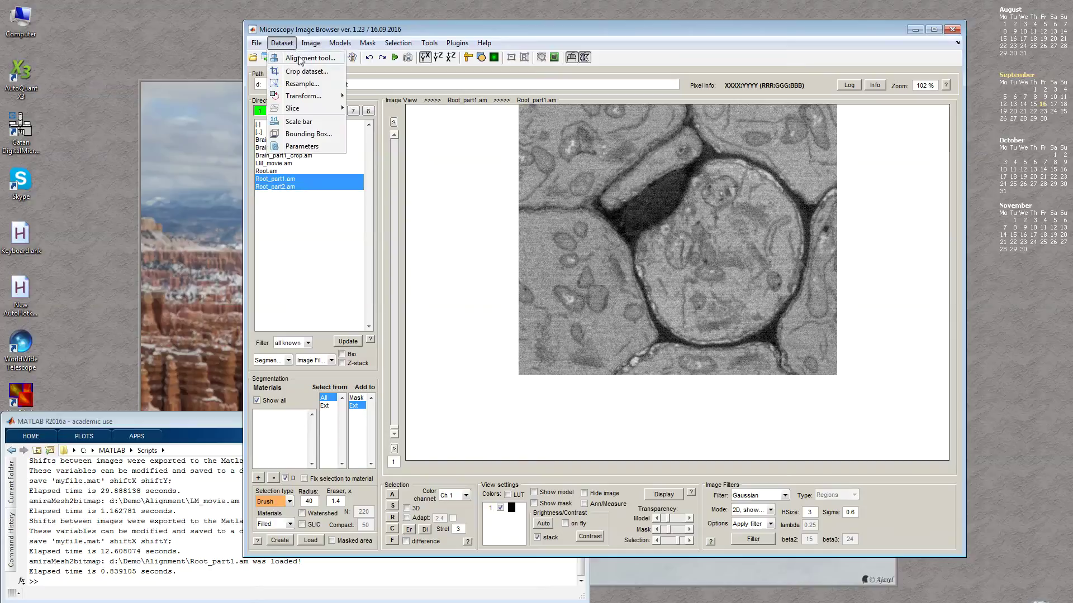
{"action": "left_click", "coordinate": [305, 58]}
Align Root_part2.am as a two-stacks single-volume second stack with Automatic shift detection
{"action": "left_click", "coordinate": [506, 260]}
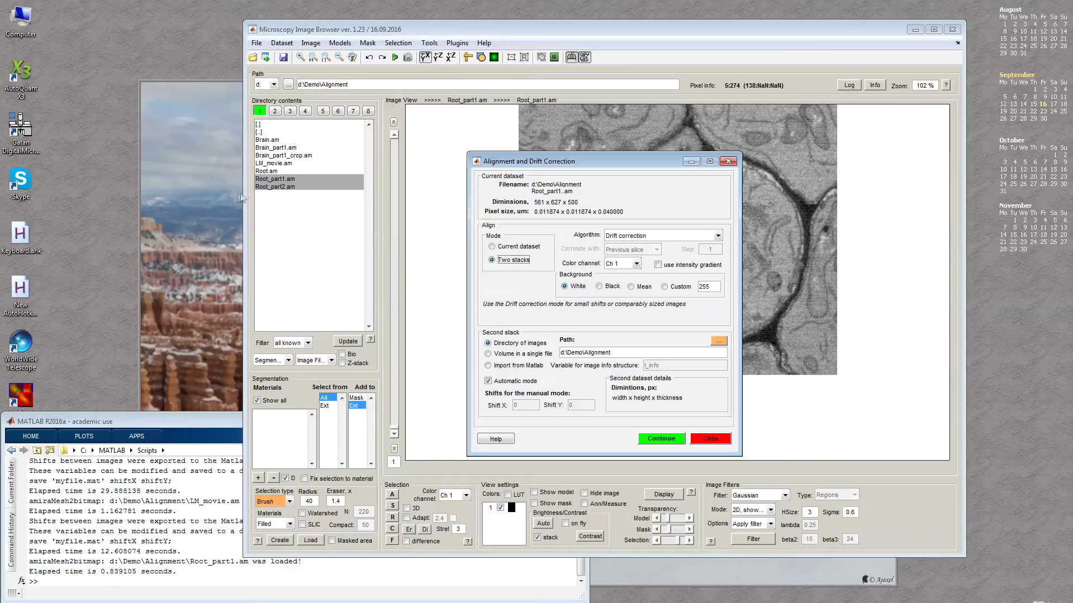
{"action": "left_click", "coordinate": [487, 366]}
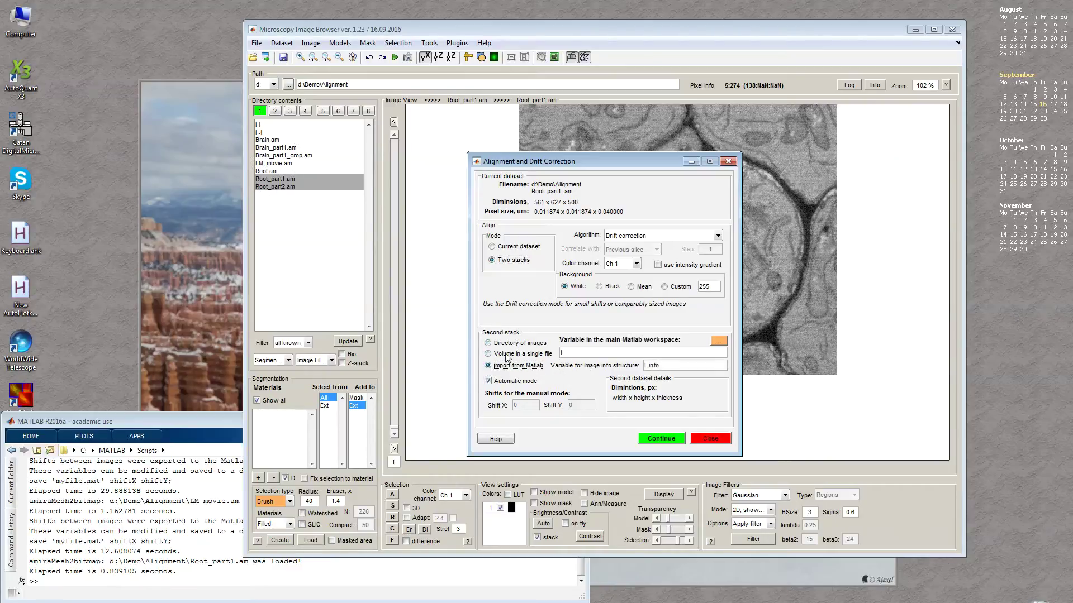
{"action": "left_click", "coordinate": [506, 355]}
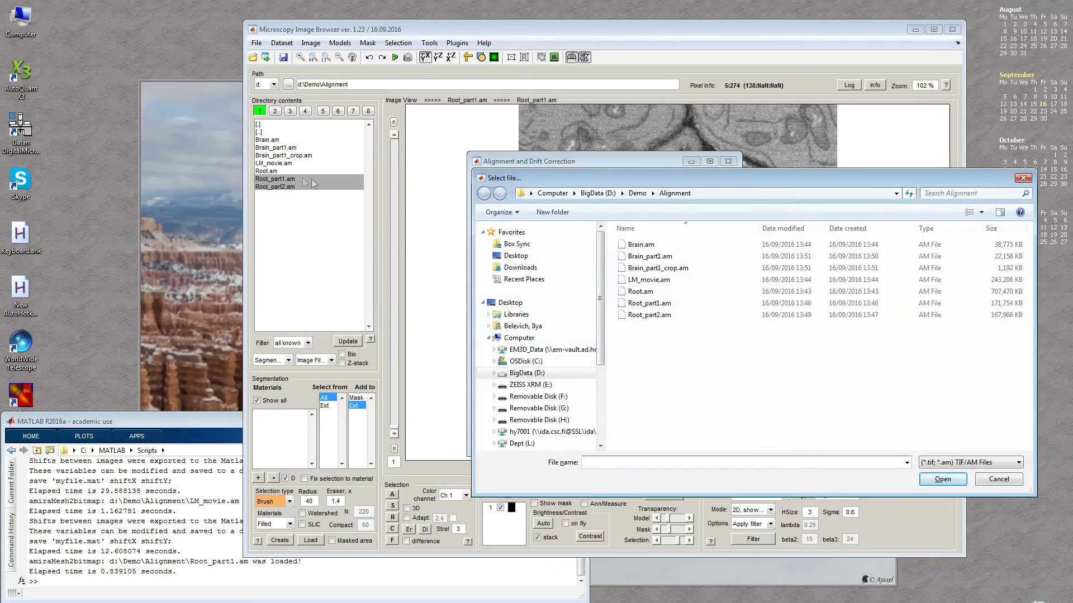
{"action": "double_click", "coordinate": [660, 316]}
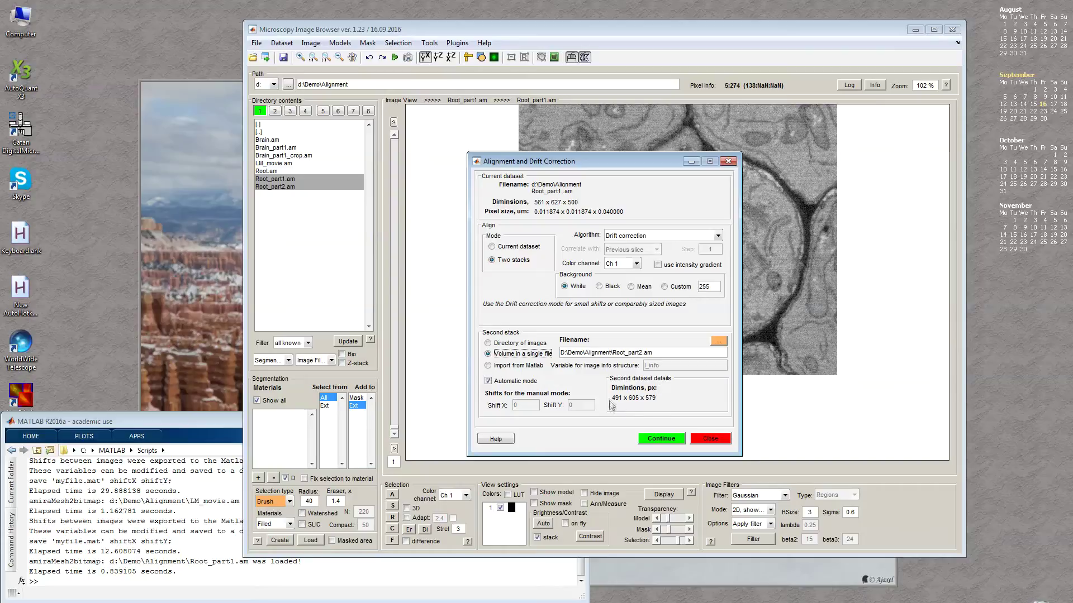
{"action": "left_click", "coordinate": [488, 381]}
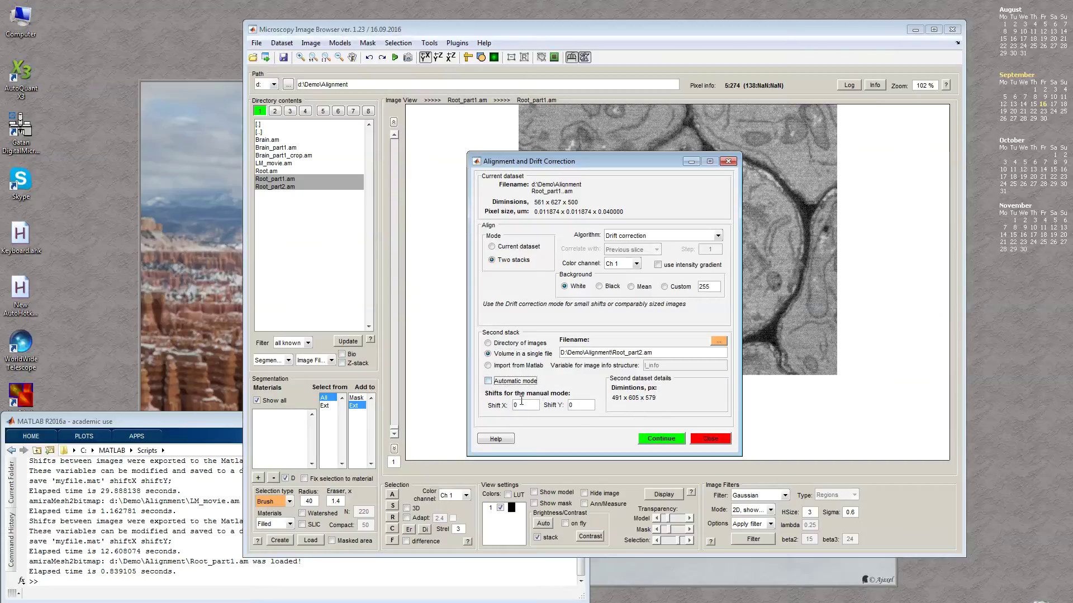
{"action": "key", "text": "Tab"}
{"action": "left_click", "coordinate": [490, 382]}
{"action": "left_click", "coordinate": [650, 441]}
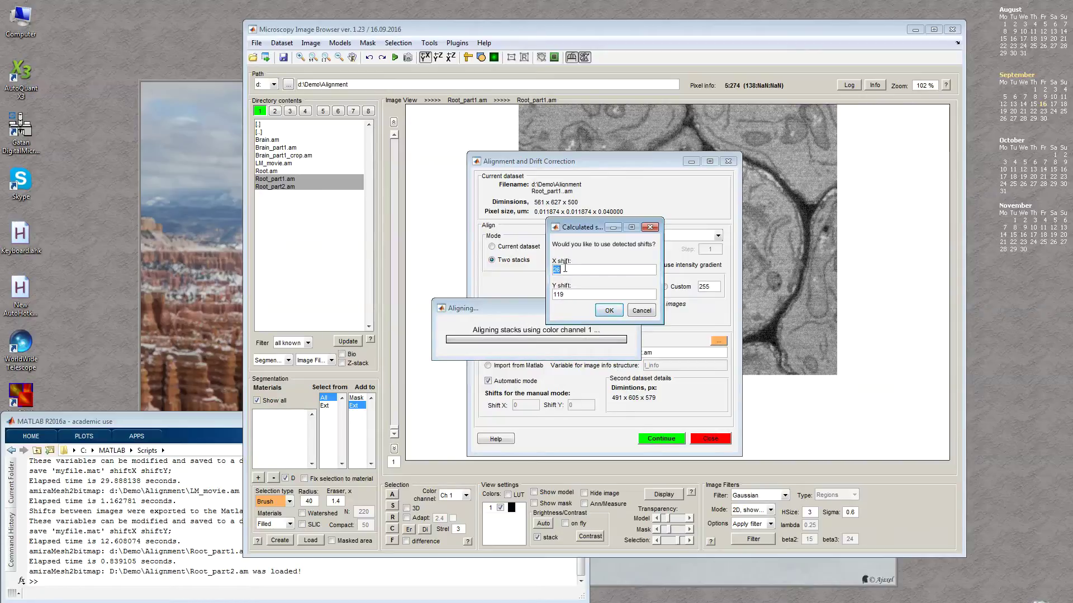
Accept the X 26 / Y 119 shifts and check the cell's continuity around slices 500–501
{"action": "left_click", "coordinate": [608, 310]}
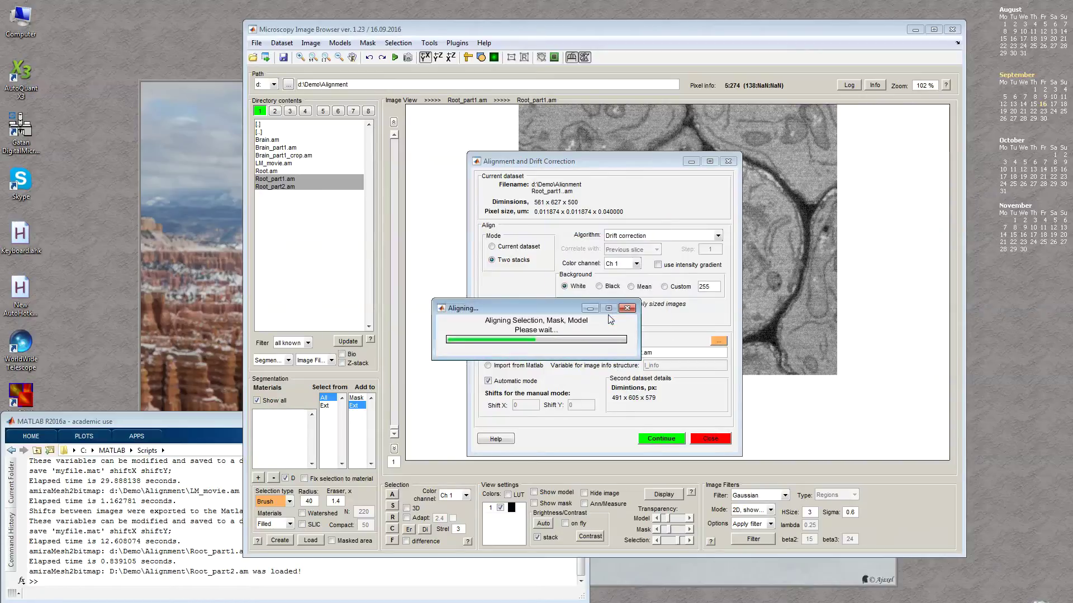
{"action": "left_click_drag", "start_coordinate": [396, 434], "coordinate": [392, 293]}
{"action": "scroll", "coordinate": [529, 340], "scroll_direction": "down", "scroll_amount": 8}
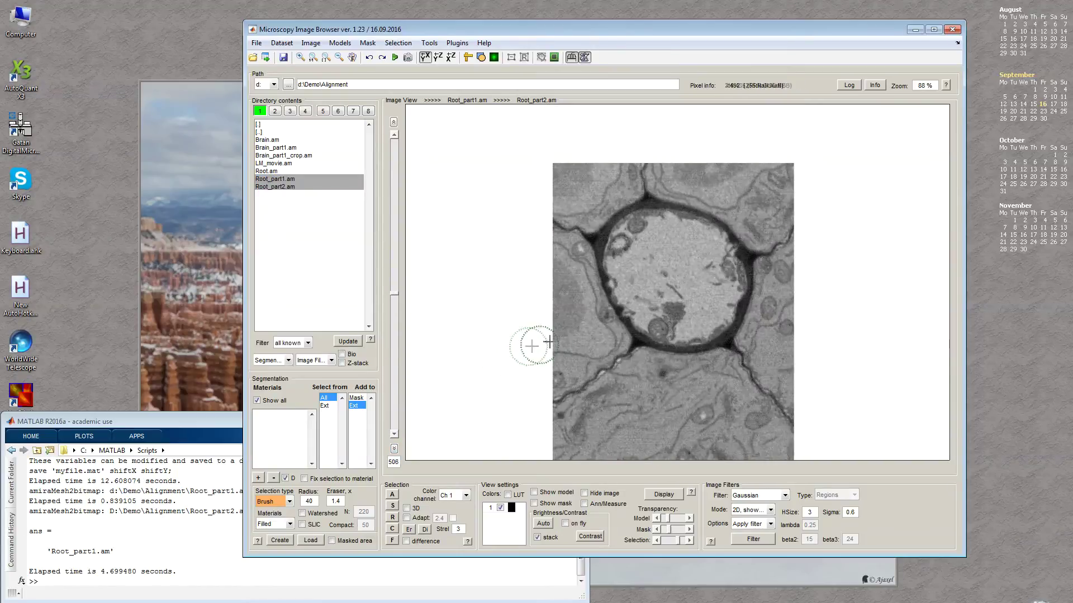
{"action": "scroll", "coordinate": [682, 369], "scroll_direction": "up", "scroll_amount": 1}
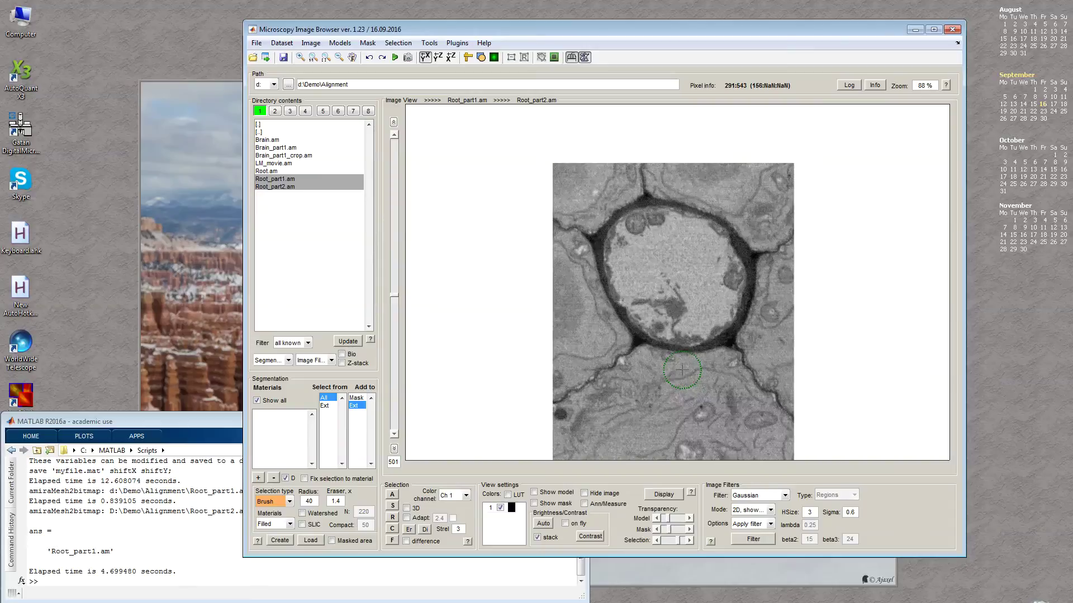
{"action": "scroll", "coordinate": [682, 369], "scroll_direction": "down", "scroll_amount": 1}
{"action": "scroll", "coordinate": [681, 370], "scroll_direction": "up", "scroll_amount": 1}
{"action": "scroll", "coordinate": [681, 369], "scroll_direction": "down", "scroll_amount": 1}
{"action": "scroll", "coordinate": [682, 369], "scroll_direction": "up", "scroll_amount": 1}
{"action": "scroll", "coordinate": [681, 370], "scroll_direction": "down", "scroll_amount": 1}
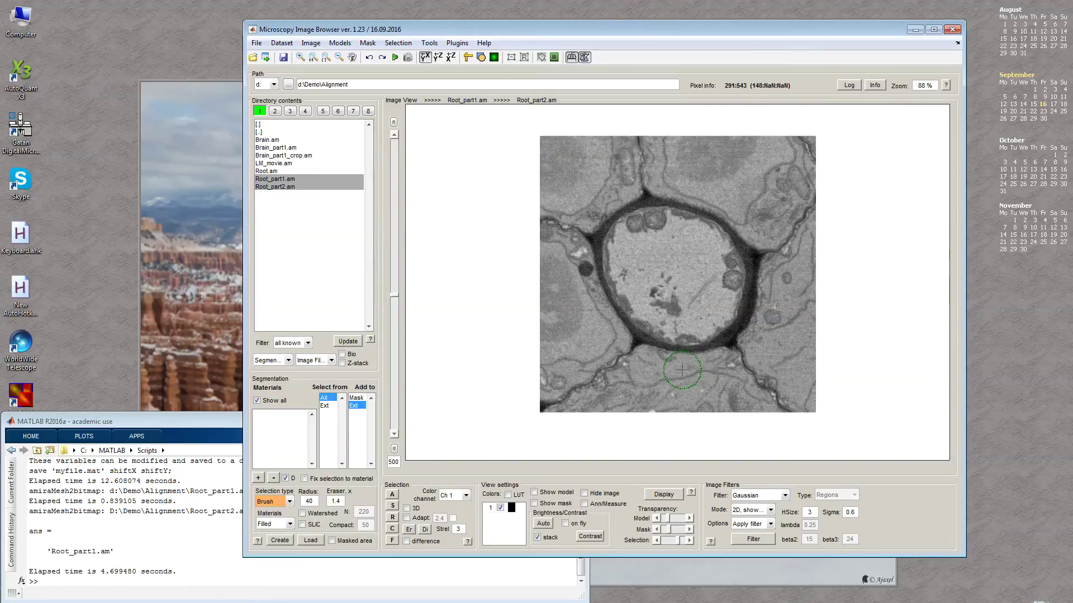
{"action": "scroll", "coordinate": [682, 369], "scroll_direction": "up", "scroll_amount": 1}
{"action": "scroll", "coordinate": [682, 369], "scroll_direction": "down", "scroll_amount": 1}
{"action": "scroll", "coordinate": [681, 369], "scroll_direction": "up", "scroll_amount": 1}
{"action": "scroll", "coordinate": [682, 369], "scroll_direction": "down", "scroll_amount": 1}
{"action": "scroll", "coordinate": [681, 369], "scroll_direction": "up", "scroll_amount": 1}
{"action": "scroll", "coordinate": [682, 369], "scroll_direction": "down", "scroll_amount": 1}
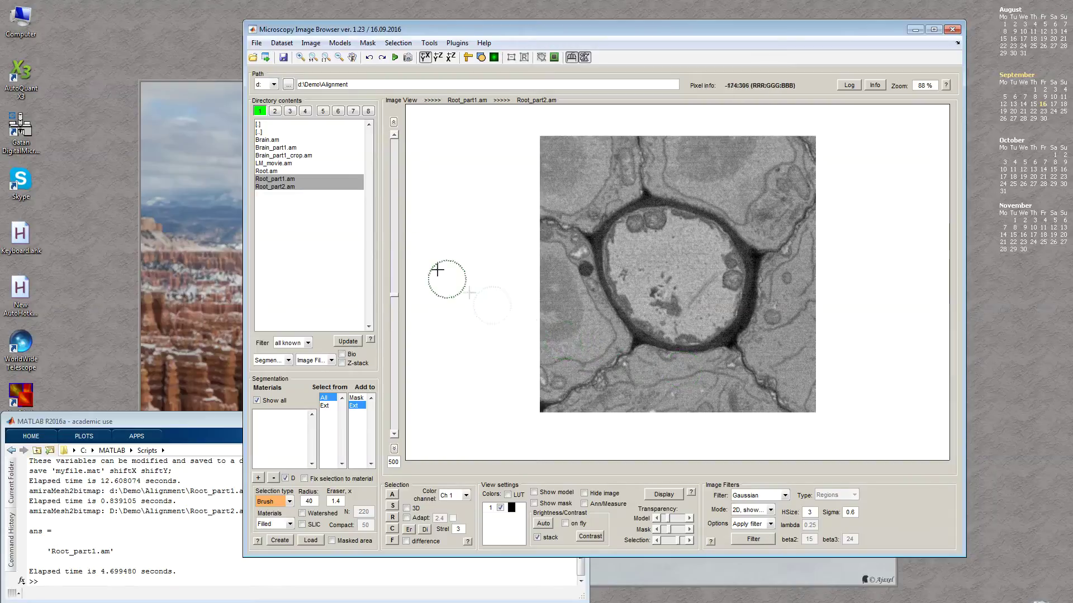
{"action": "left_click", "coordinate": [300, 176]}
Combine Root_part1.am and Root_part2.am despite mismatched dimensions and jump to slice 500
{"action": "left_click", "coordinate": [297, 187], "text": "shift"}
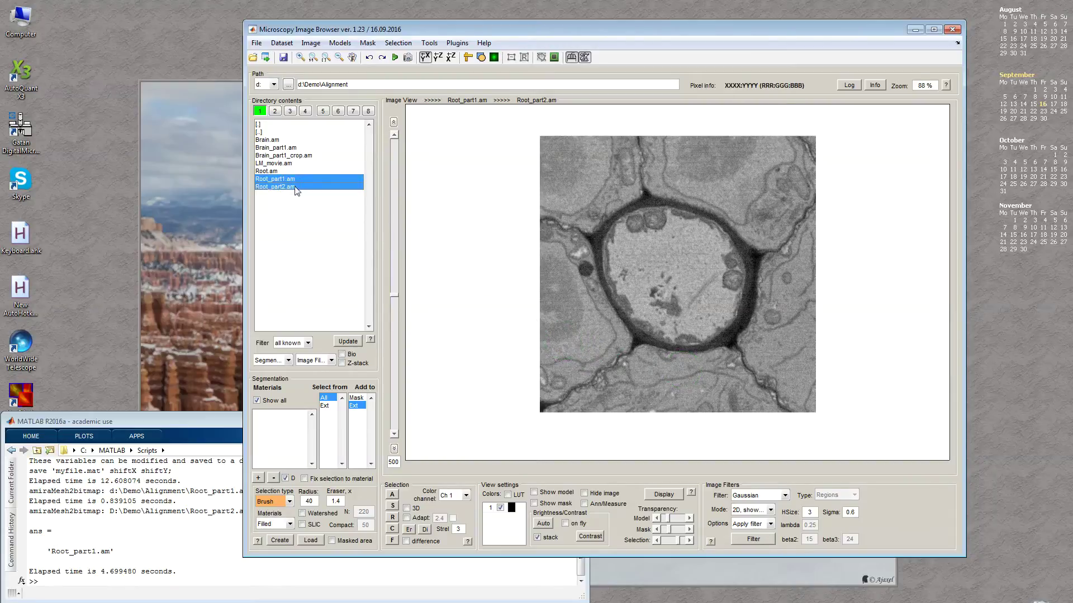
{"action": "right_click", "coordinate": [301, 191]}
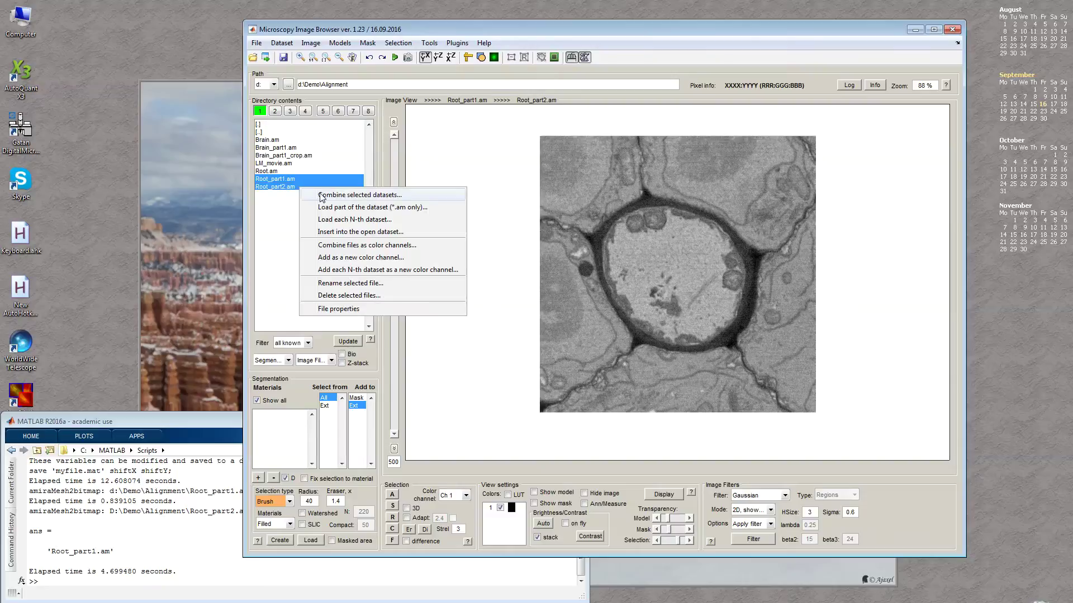
{"action": "left_click", "coordinate": [321, 197]}
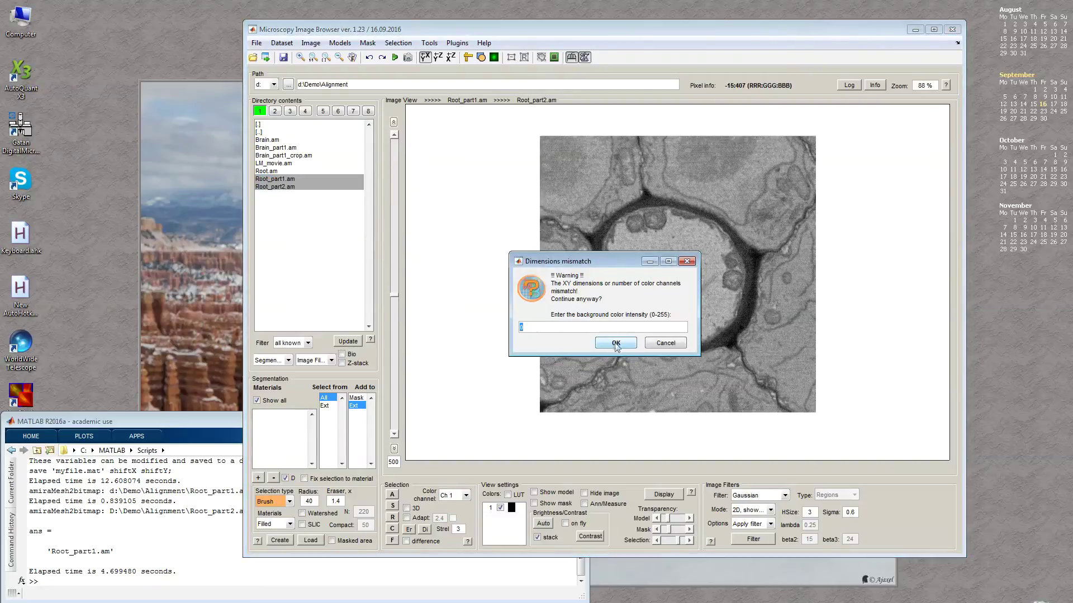
{"action": "left_click", "coordinate": [615, 343]}
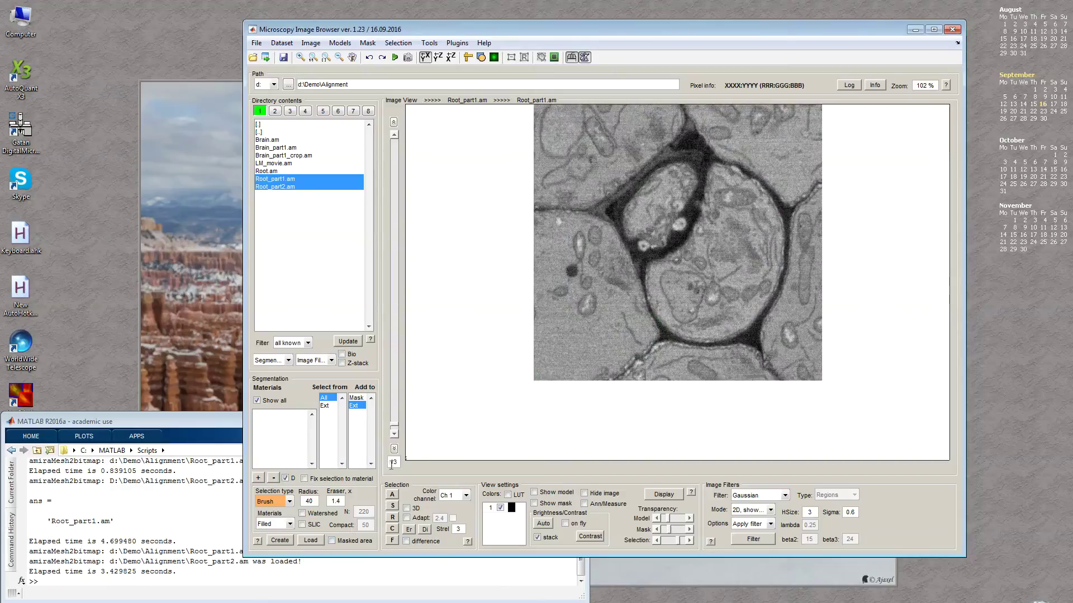
{"action": "type", "text": "500"}
{"action": "key", "text": "Return"}
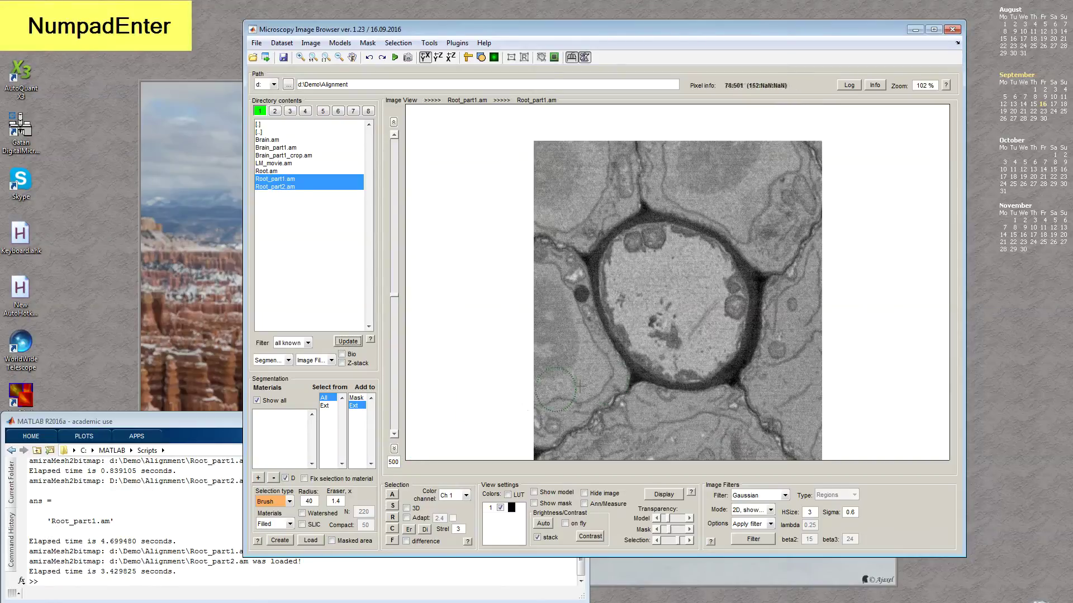
Zoom in on the small round organelle near the membrane and brush-paint it
{"action": "scroll", "coordinate": [633, 374], "scroll_direction": "down", "scroll_amount": 1}
{"action": "scroll", "coordinate": [634, 375], "scroll_direction": "up", "scroll_amount": 1}
{"action": "scroll", "coordinate": [634, 374], "scroll_direction": "down", "scroll_amount": 1}
{"action": "scroll", "coordinate": [650, 286], "scroll_direction": "up", "scroll_amount": 1}
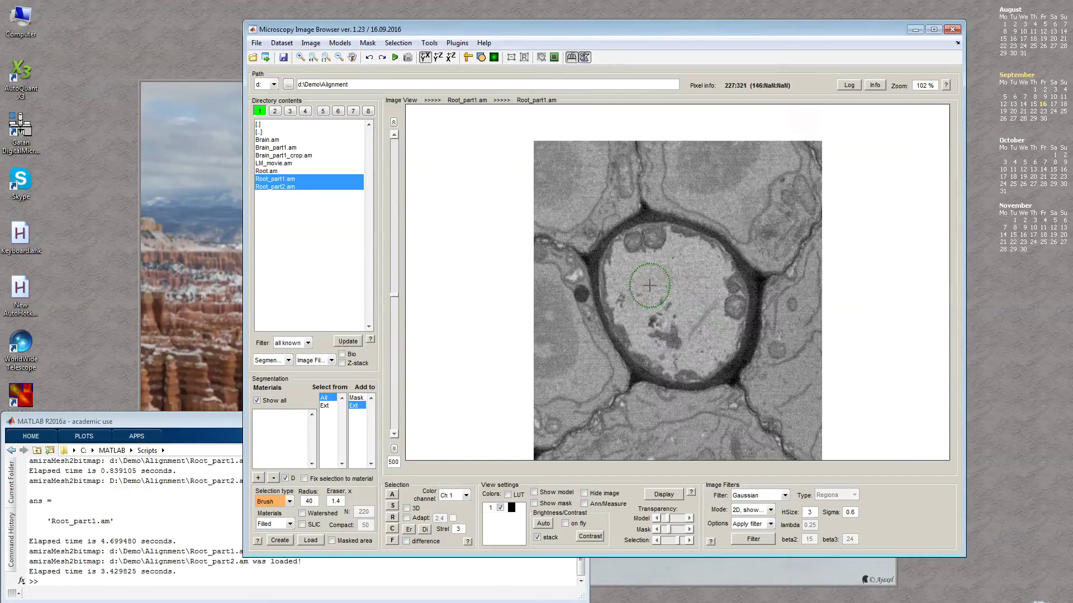
{"action": "scroll", "coordinate": [649, 286], "scroll_direction": "down", "scroll_amount": 1}
{"action": "scroll", "coordinate": [650, 249], "scroll_direction": "up", "scroll_amount": 1}
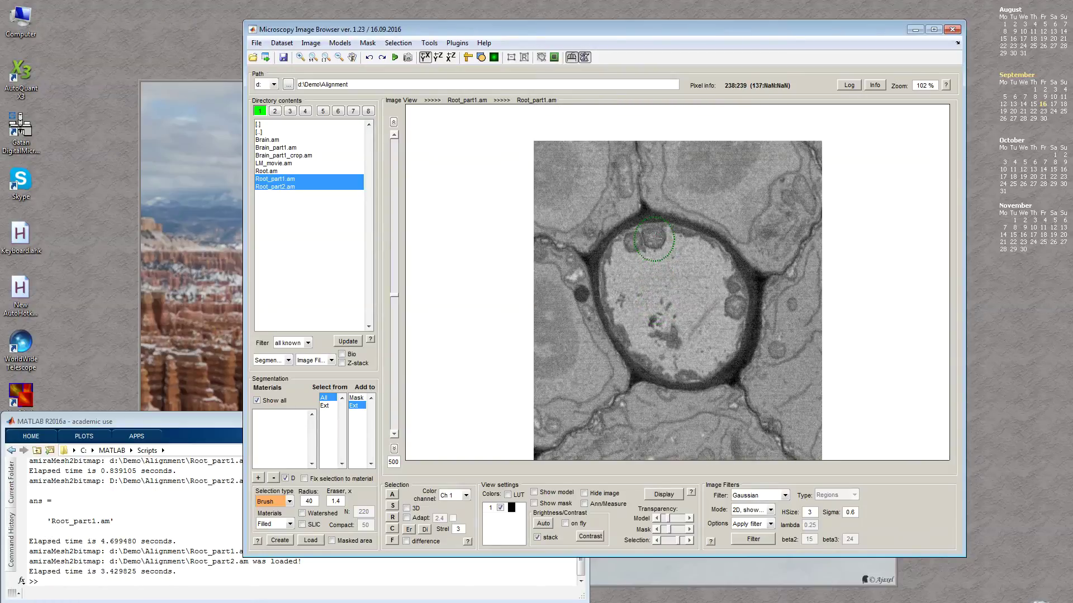
{"action": "scroll", "coordinate": [654, 239], "scroll_direction": "down", "scroll_amount": 4, "text": "ctrl"}
{"action": "key", "text": "w"}
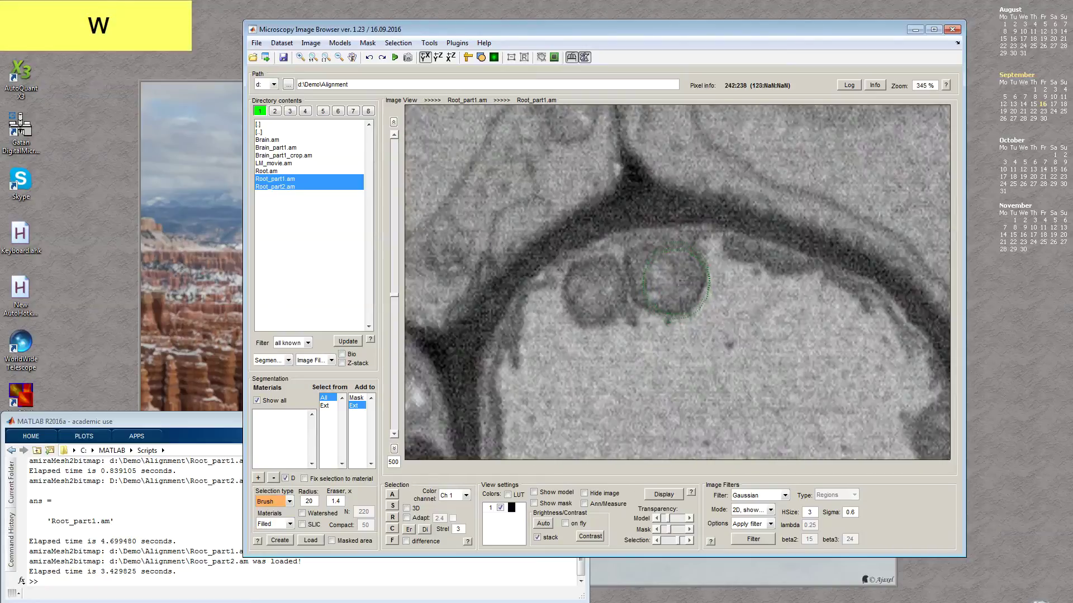
{"action": "left_click", "coordinate": [664, 276]}
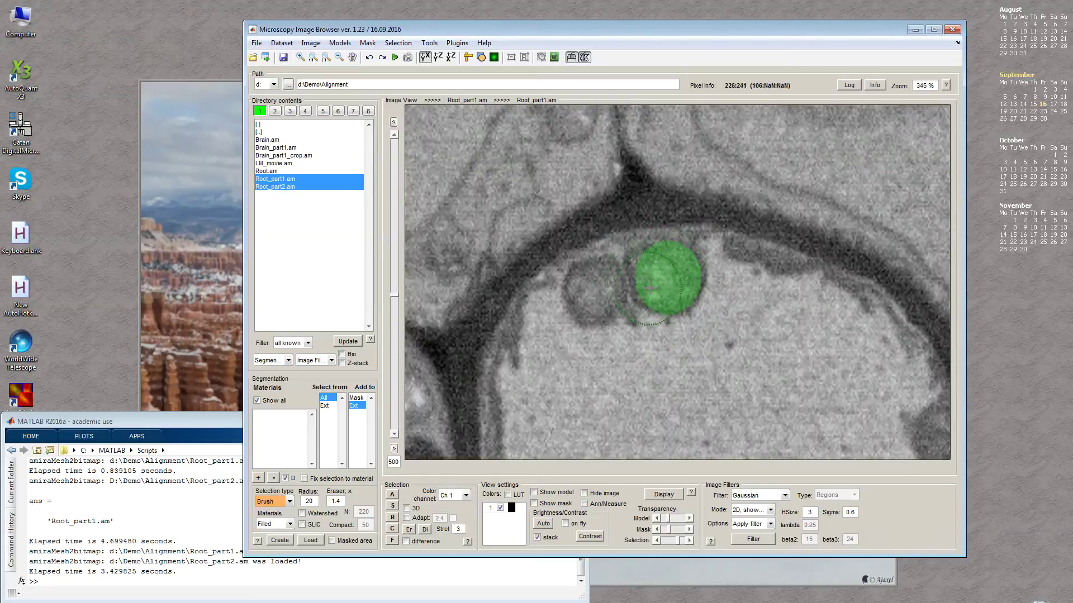
Paint the matching organelle on slice 501 as a landmark spot, then zoom back out
{"action": "scroll", "coordinate": [649, 288], "scroll_direction": "down", "scroll_amount": 1}
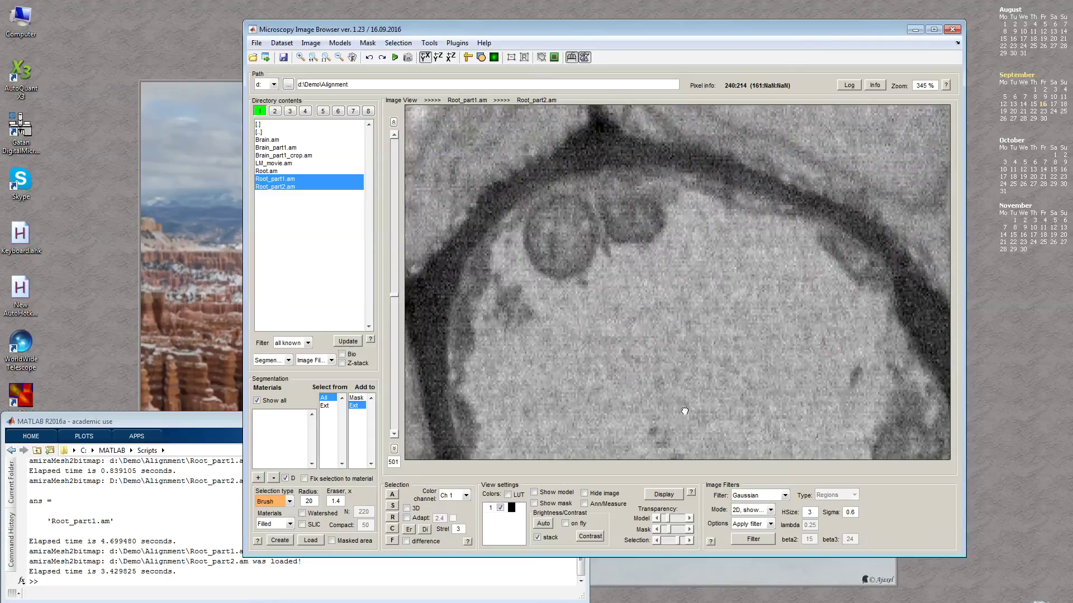
{"action": "left_click", "coordinate": [630, 220]}
{"action": "key", "text": "q"}
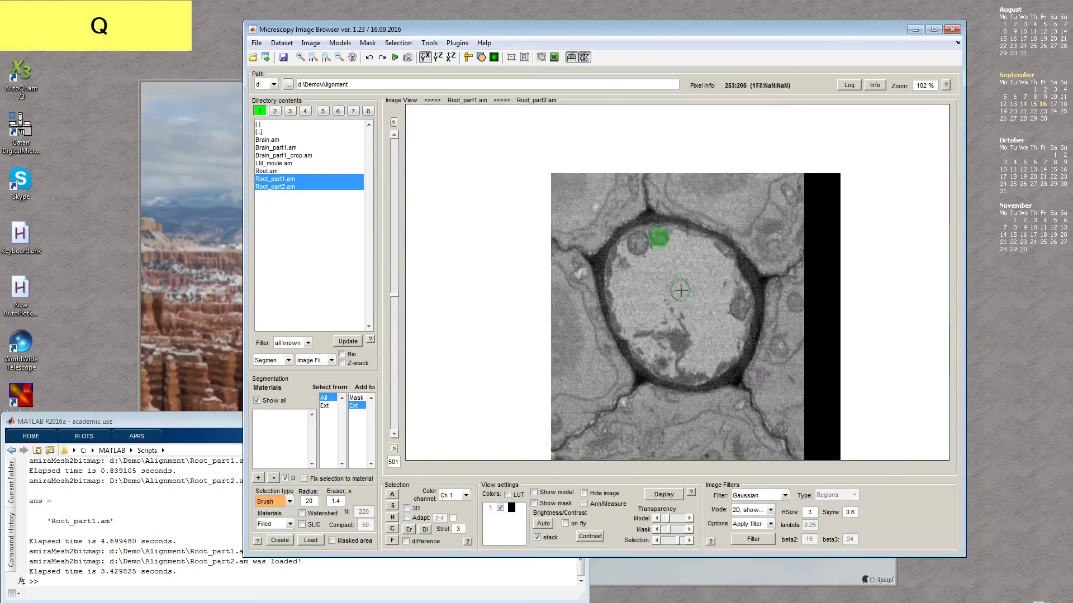
{"action": "key", "text": "q"}
{"action": "scroll", "coordinate": [665, 274], "scroll_direction": "up", "scroll_amount": 1}
{"action": "scroll", "coordinate": [665, 273], "scroll_direction": "down", "scroll_amount": 1}
{"action": "scroll", "coordinate": [665, 274], "scroll_direction": "up", "scroll_amount": 1}
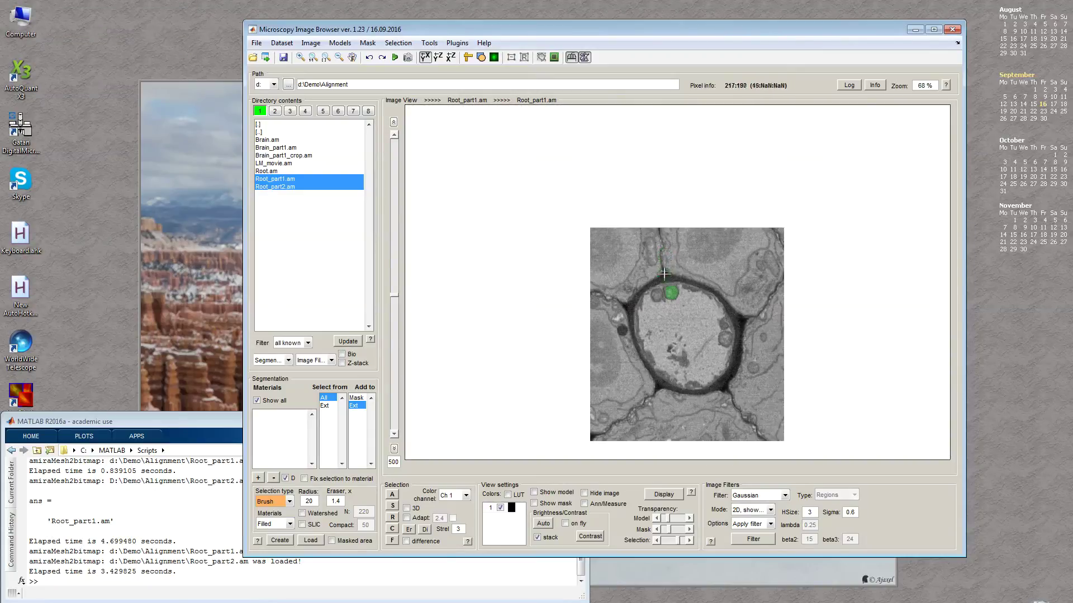
{"action": "scroll", "coordinate": [664, 273], "scroll_direction": "down", "scroll_amount": 1}
{"action": "left_click", "coordinate": [293, 47]}
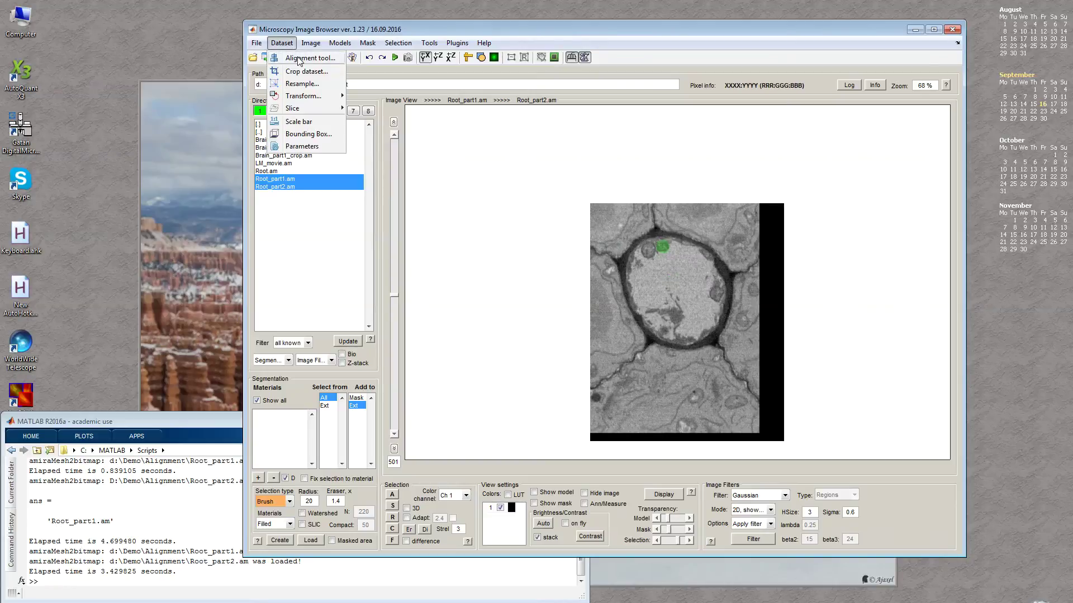
Run the Alignment tool on the combined Root stack with the Single landmark point algorithm
{"action": "left_click", "coordinate": [301, 58]}
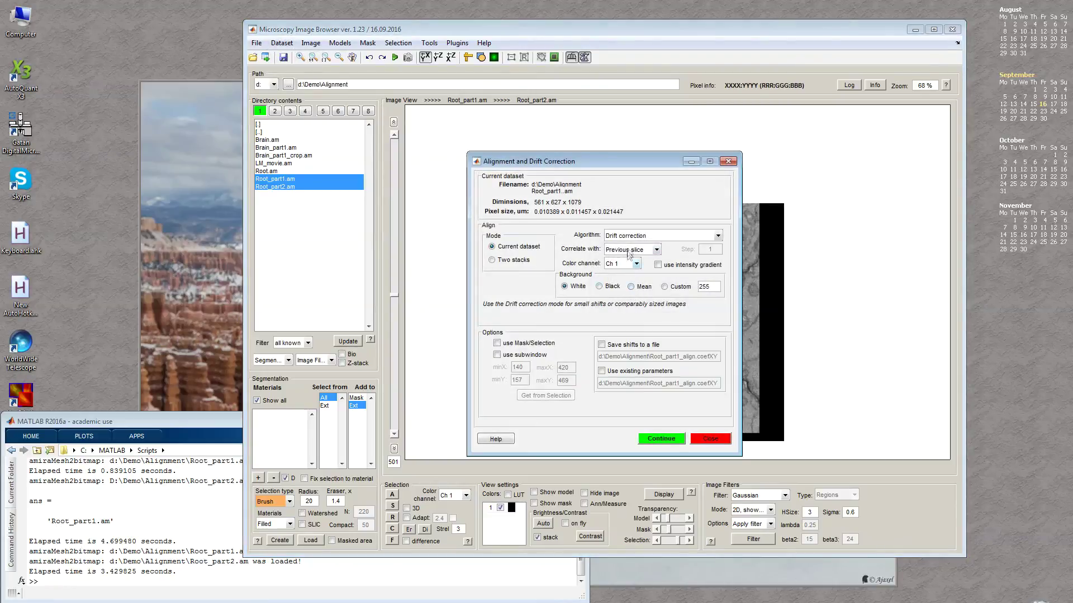
{"action": "left_click", "coordinate": [626, 234]}
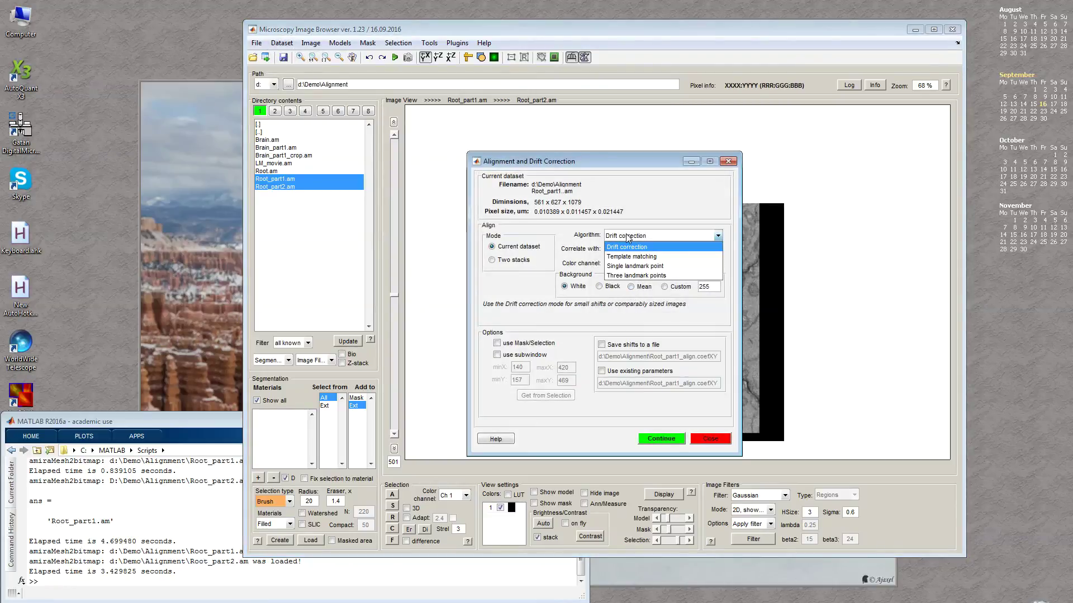
{"action": "left_click", "coordinate": [640, 266]}
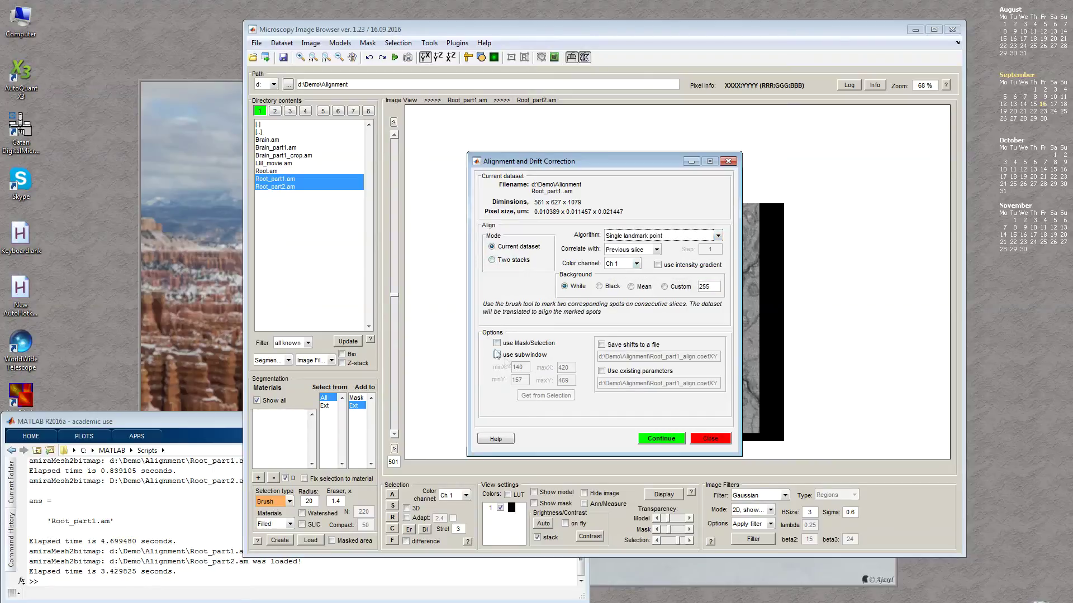
{"action": "left_click", "coordinate": [657, 440]}
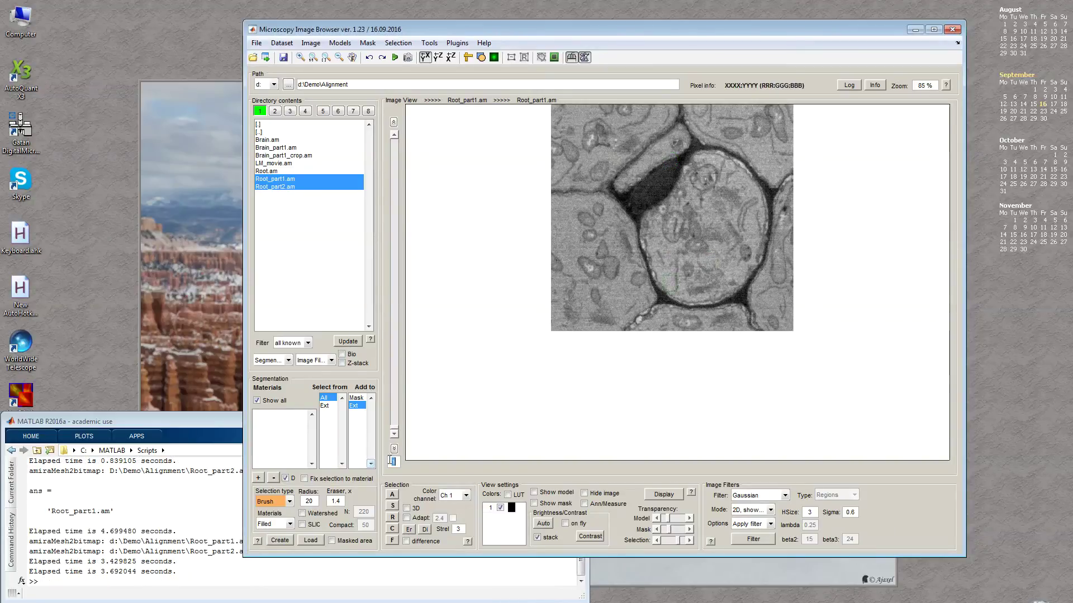
Jump to slice 500 to check the alignment, then load Brain_part1.am
{"action": "type", "text": "500"}
{"action": "key", "text": "Return"}
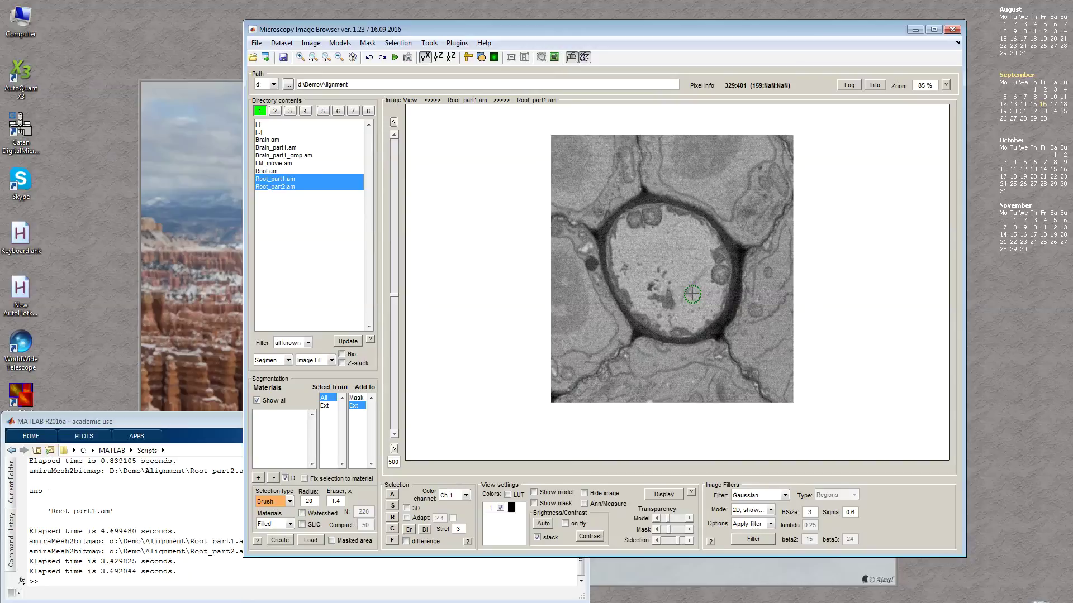
{"action": "double_click", "coordinate": [294, 150]}
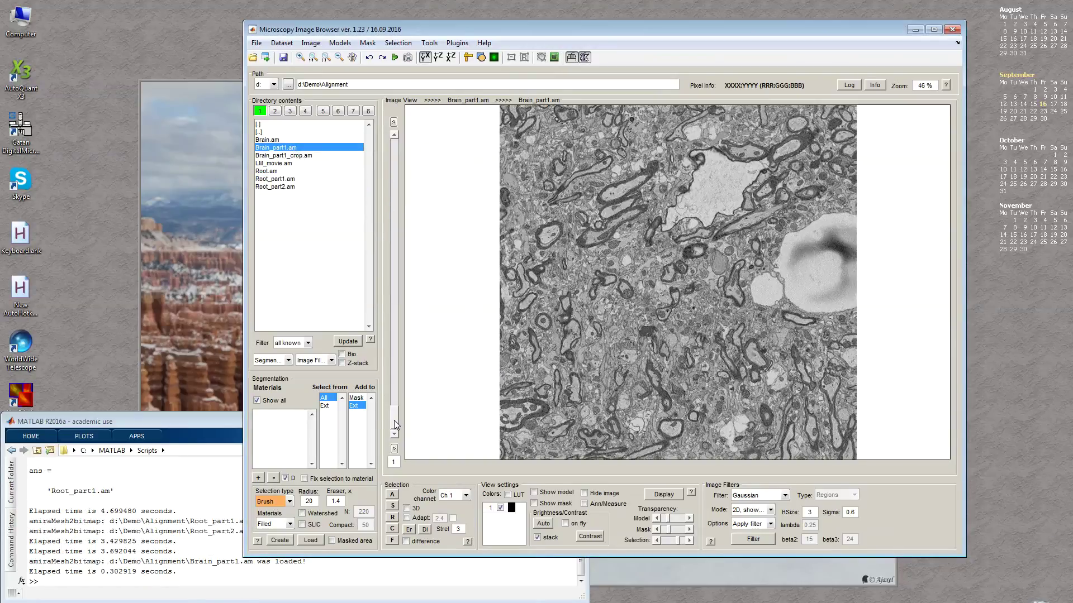
Compare Brain_part1_crop.am with Brain_part1.am, reload Brain_part1.am and move to slice 12
{"action": "left_click", "coordinate": [394, 424]}
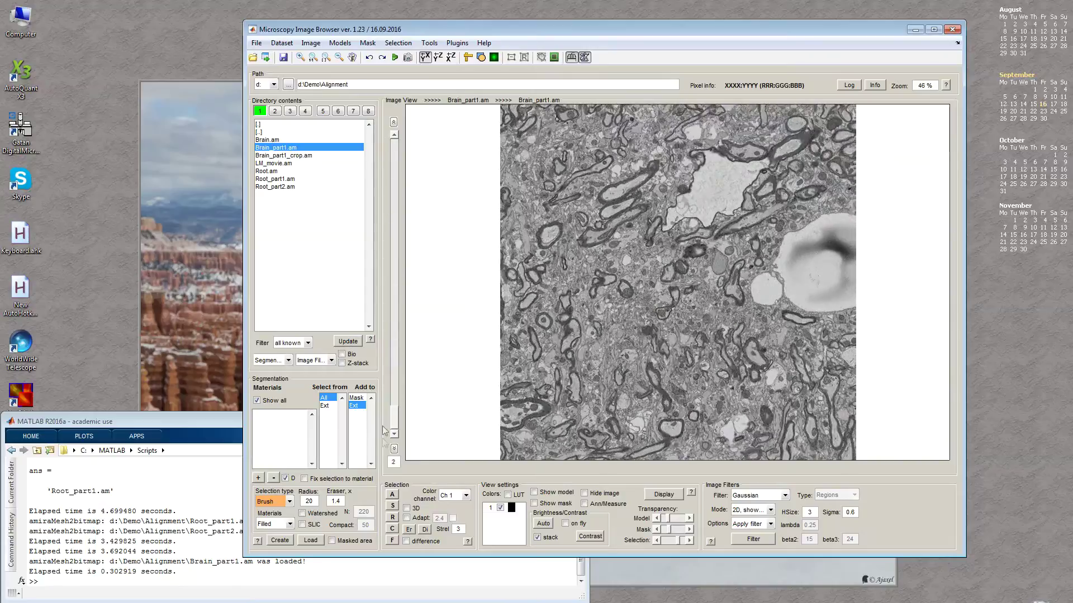
{"action": "double_click", "coordinate": [303, 156]}
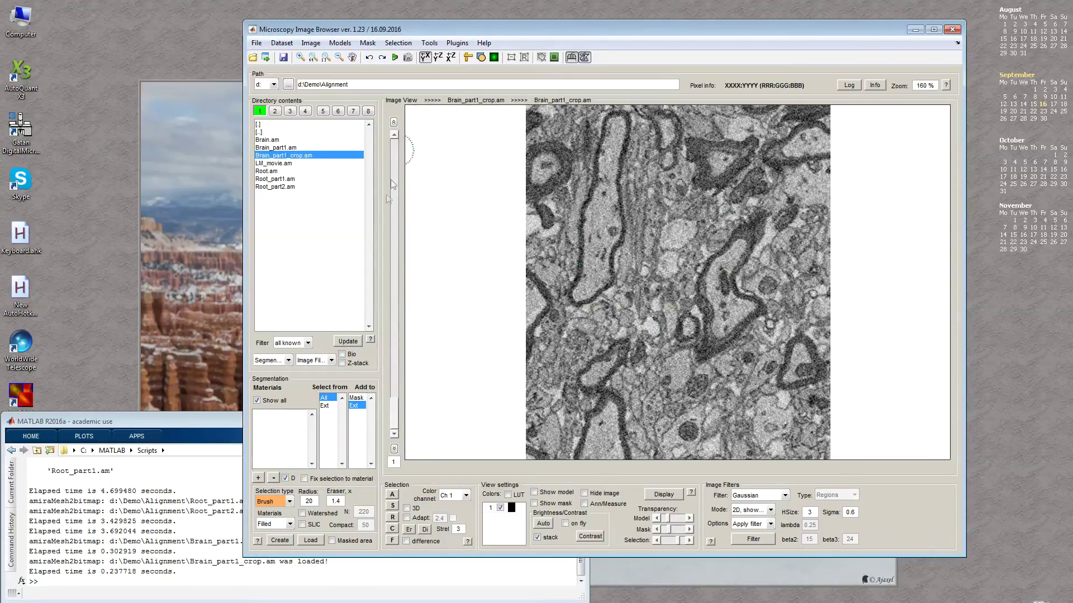
{"action": "double_click", "coordinate": [298, 148]}
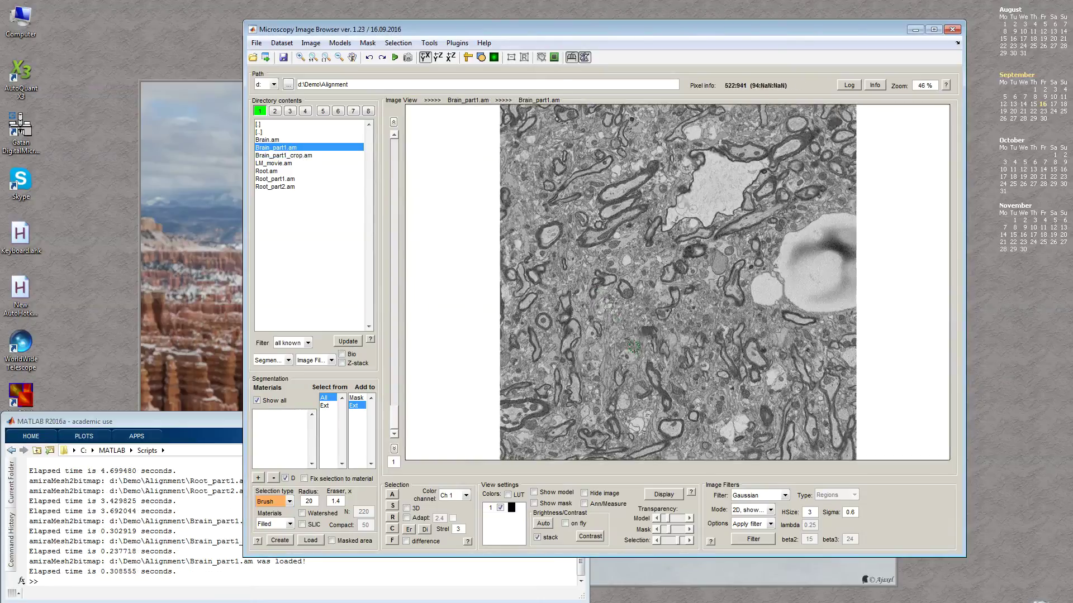
{"action": "scroll", "coordinate": [634, 347], "scroll_direction": "down", "scroll_amount": 4}
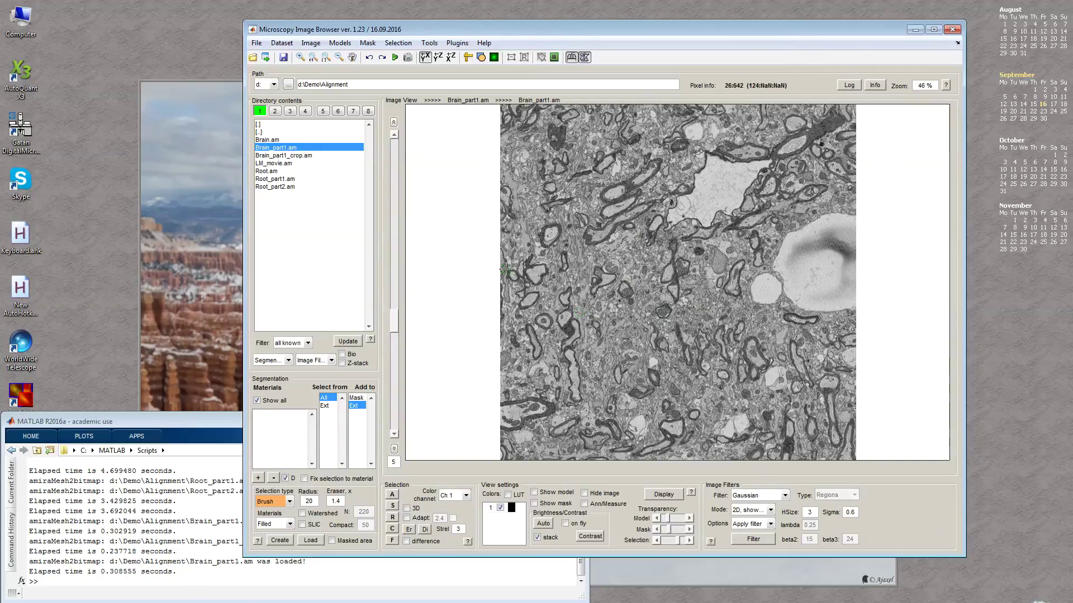
{"action": "left_click_drag", "start_coordinate": [402, 324], "coordinate": [384, 122]}
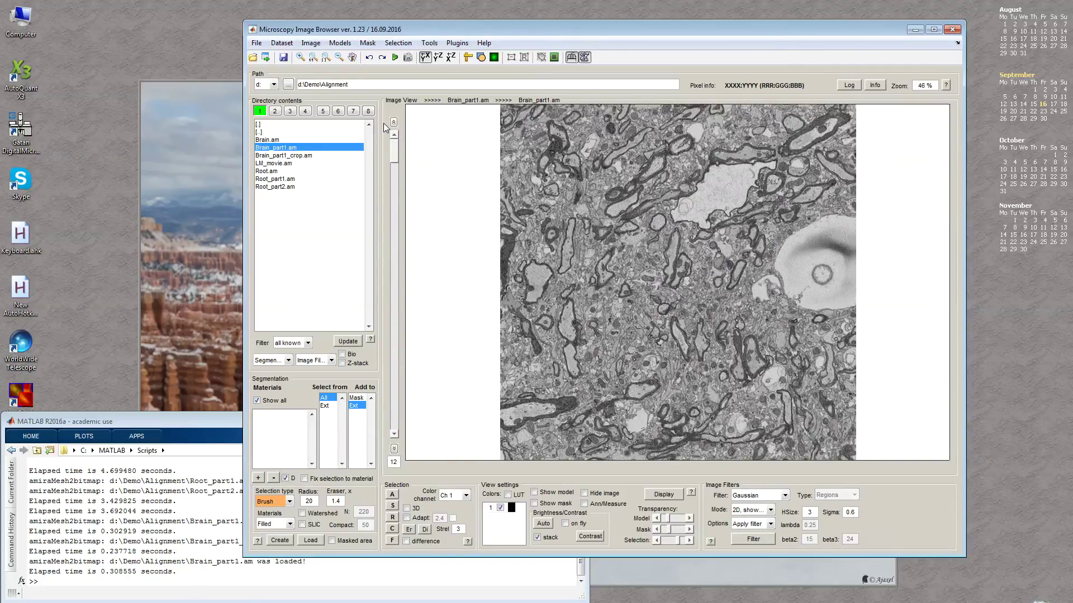
Open the Alignment and Drift Correction dialog and set it to Two stacks mode
{"action": "left_click", "coordinate": [281, 43]}
{"action": "left_click", "coordinate": [302, 59]}
{"action": "left_click", "coordinate": [492, 260]}
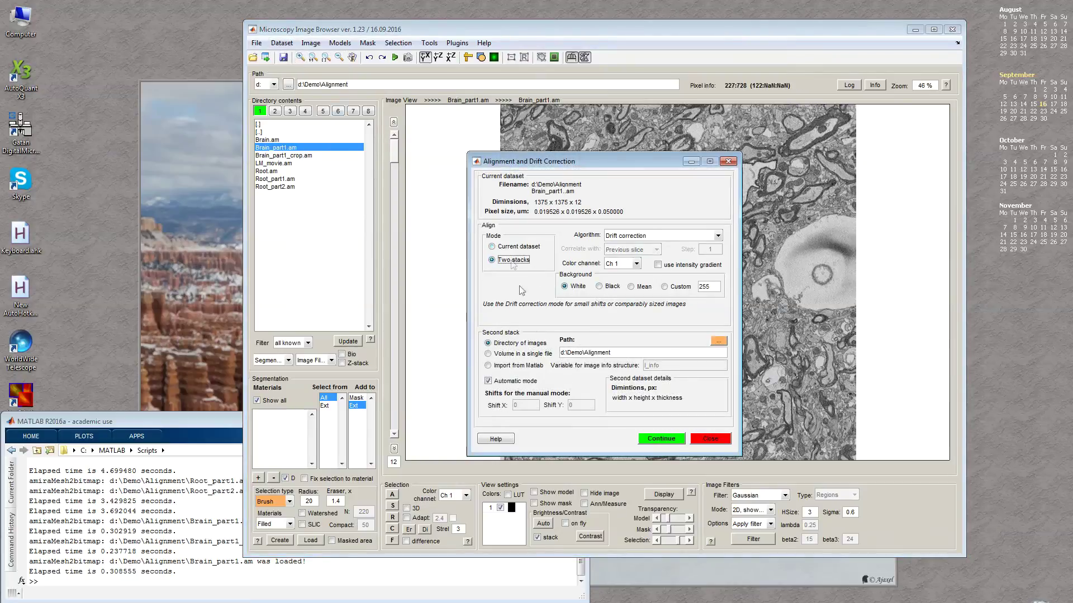
Template-match Brain_part1_crop.am into Brain_part1 with white background, accepting shifts 178 and 431
{"action": "left_click", "coordinate": [514, 355]}
{"action": "left_click", "coordinate": [640, 270]}
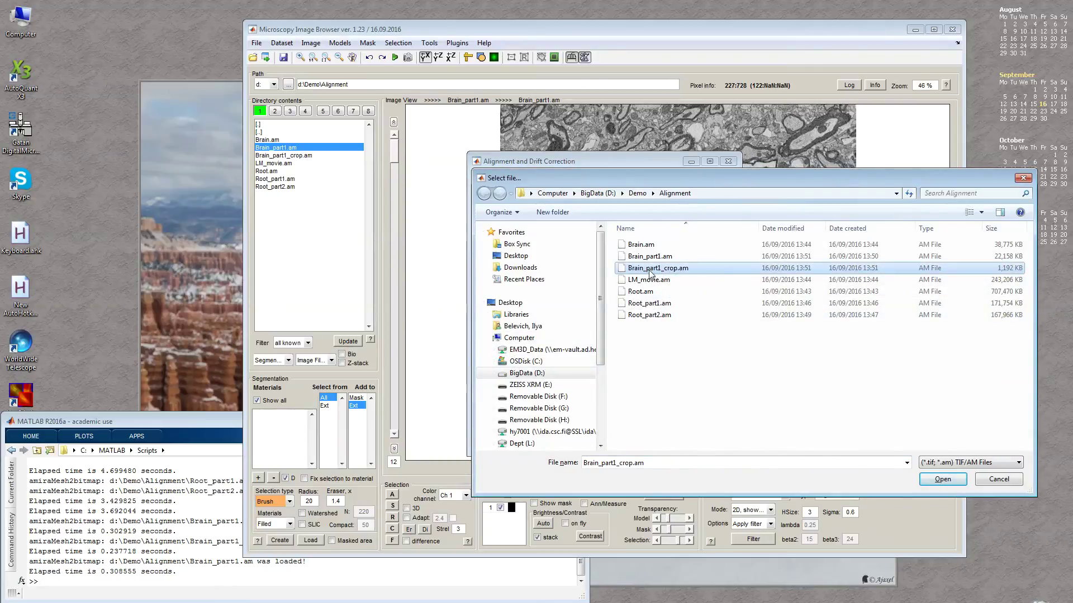
{"action": "double_click", "coordinate": [680, 268]}
{"action": "left_click", "coordinate": [635, 237]}
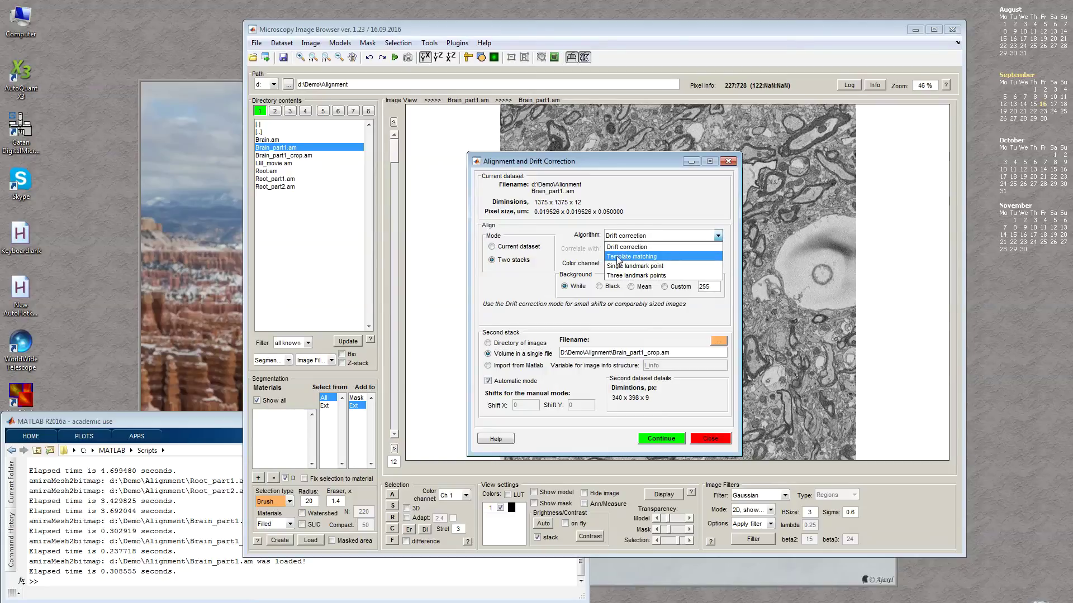
{"action": "left_click", "coordinate": [647, 258]}
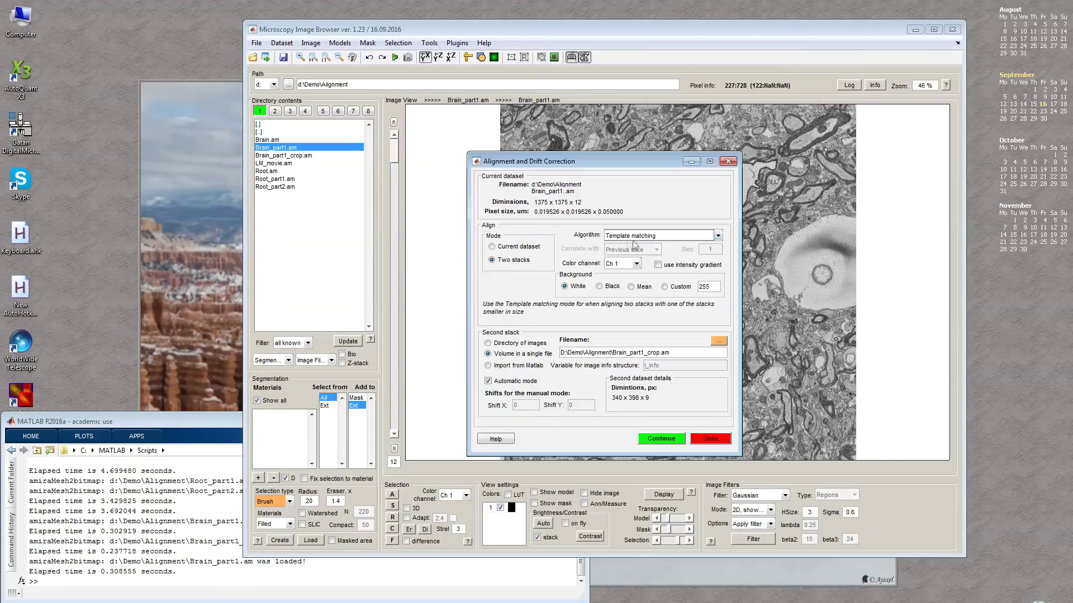
{"action": "left_click", "coordinate": [565, 288]}
{"action": "left_click", "coordinate": [667, 439]}
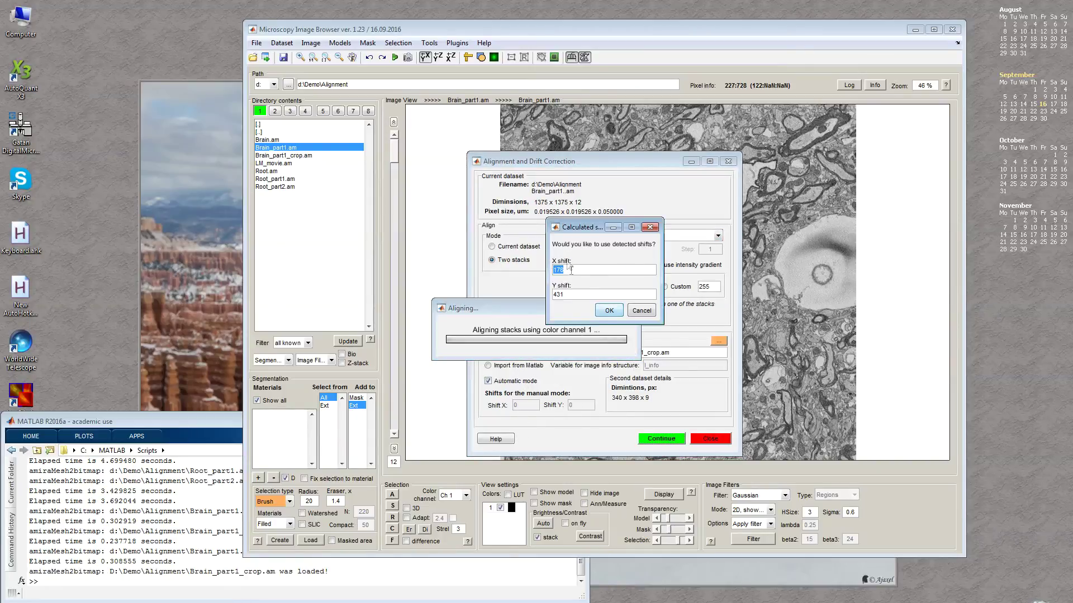
{"action": "left_click", "coordinate": [609, 311]}
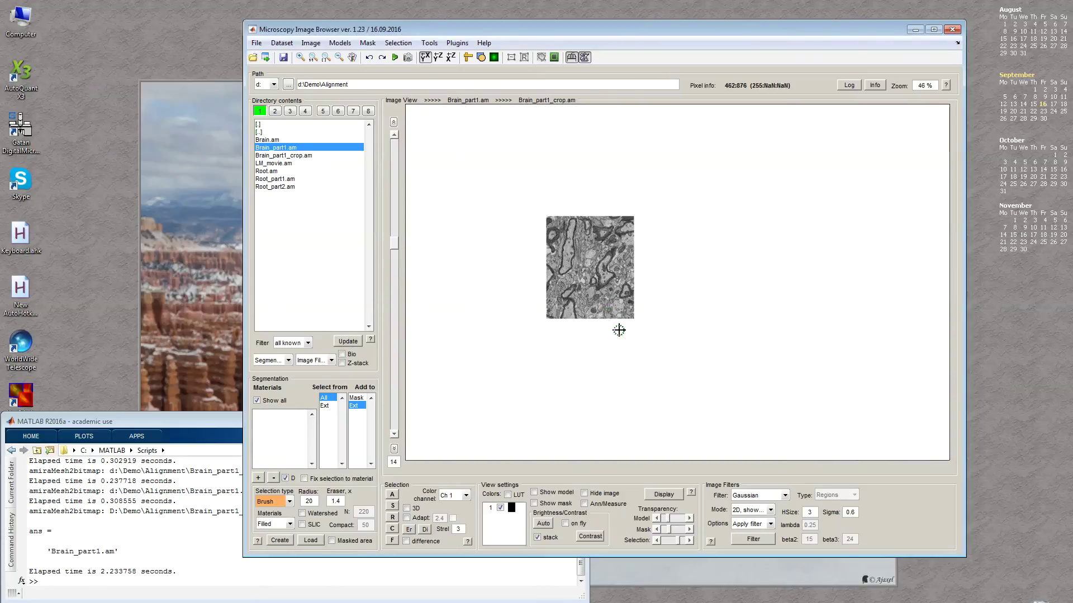
{"action": "scroll", "coordinate": [619, 330], "scroll_direction": "down", "scroll_amount": 1}
{"action": "scroll", "coordinate": [619, 329], "scroll_direction": "up", "scroll_amount": 1}
{"action": "scroll", "coordinate": [619, 328], "scroll_direction": "down", "scroll_amount": 1}
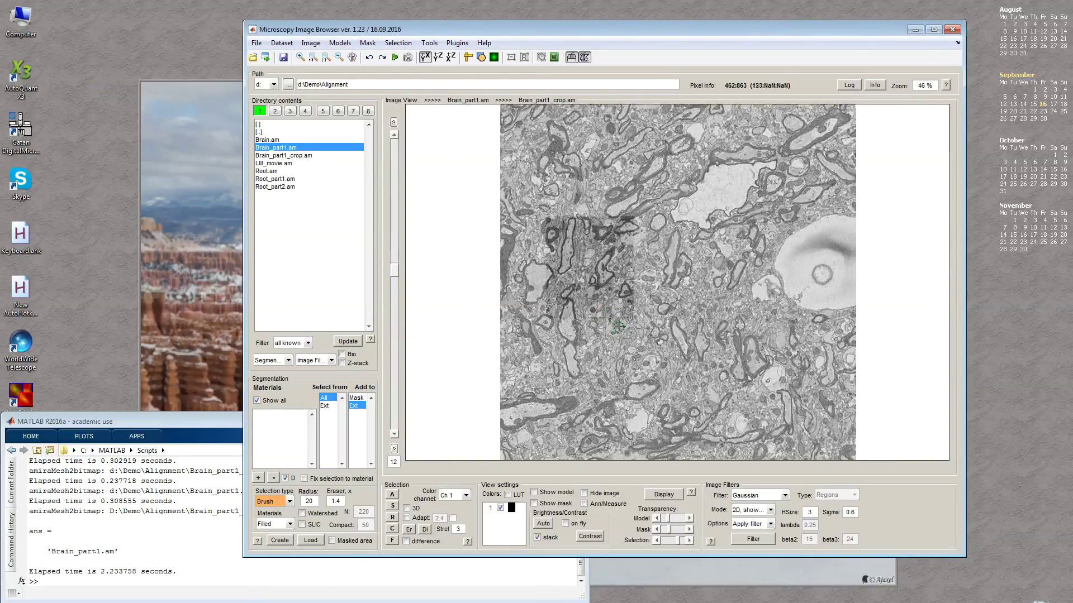
{"action": "scroll", "coordinate": [619, 327], "scroll_direction": "up", "scroll_amount": 1}
{"action": "scroll", "coordinate": [619, 327], "scroll_direction": "down", "scroll_amount": 1}
{"action": "scroll", "coordinate": [619, 327], "scroll_direction": "up", "scroll_amount": 1}
{"action": "scroll", "coordinate": [619, 326], "scroll_direction": "down", "scroll_amount": 1}
{"action": "key", "text": "w"}
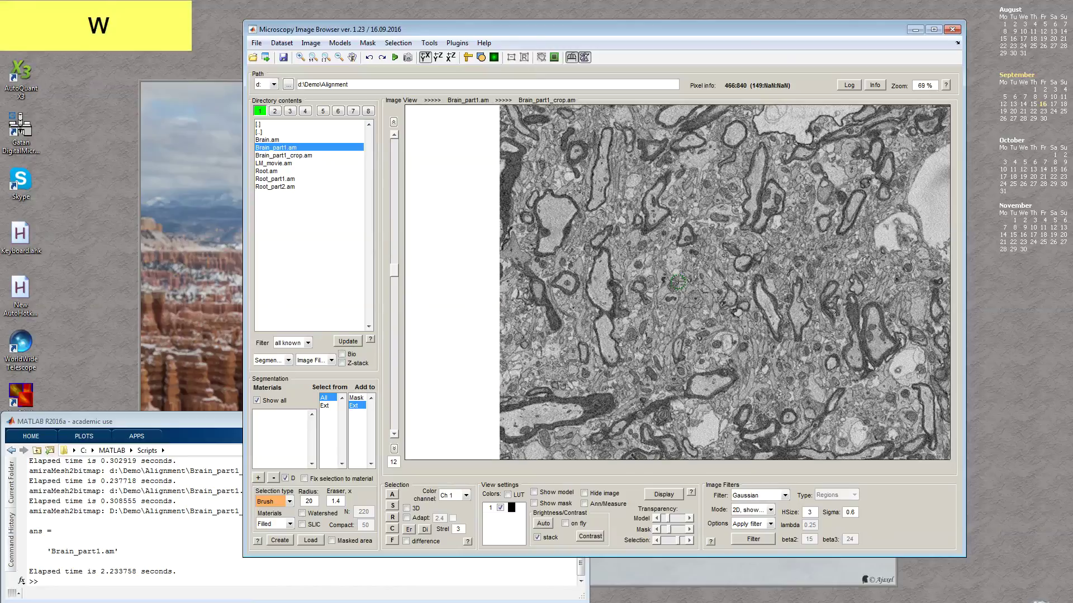
{"action": "scroll", "coordinate": [677, 283], "scroll_direction": "up", "scroll_amount": 1}
{"action": "scroll", "coordinate": [677, 282], "scroll_direction": "down", "scroll_amount": 6}
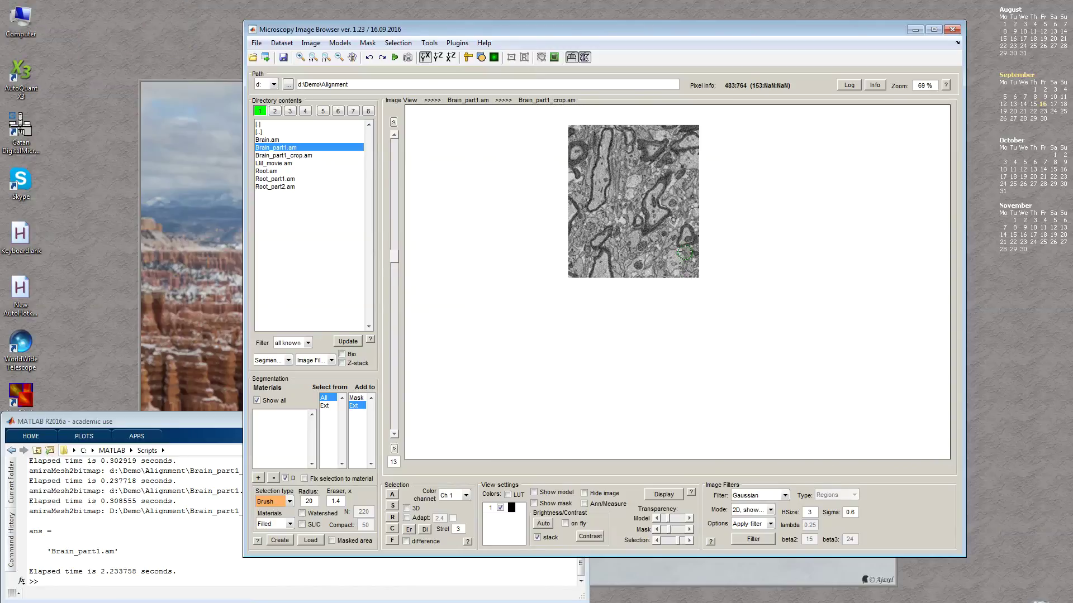
{"action": "scroll", "coordinate": [684, 253], "scroll_direction": "up", "scroll_amount": 4}
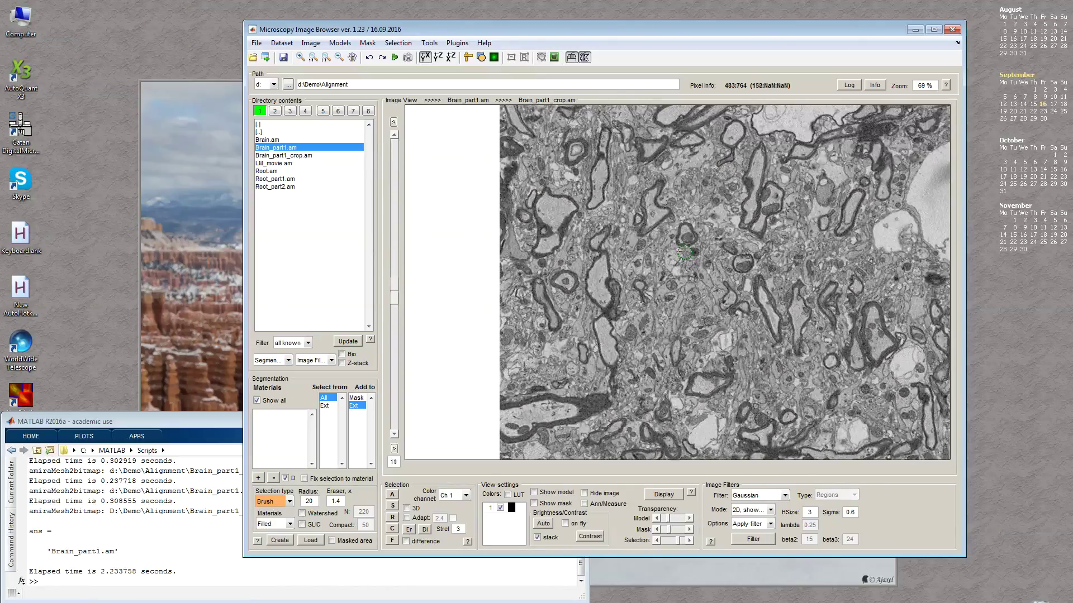
{"action": "scroll", "coordinate": [682, 253], "scroll_direction": "up", "scroll_amount": 12}
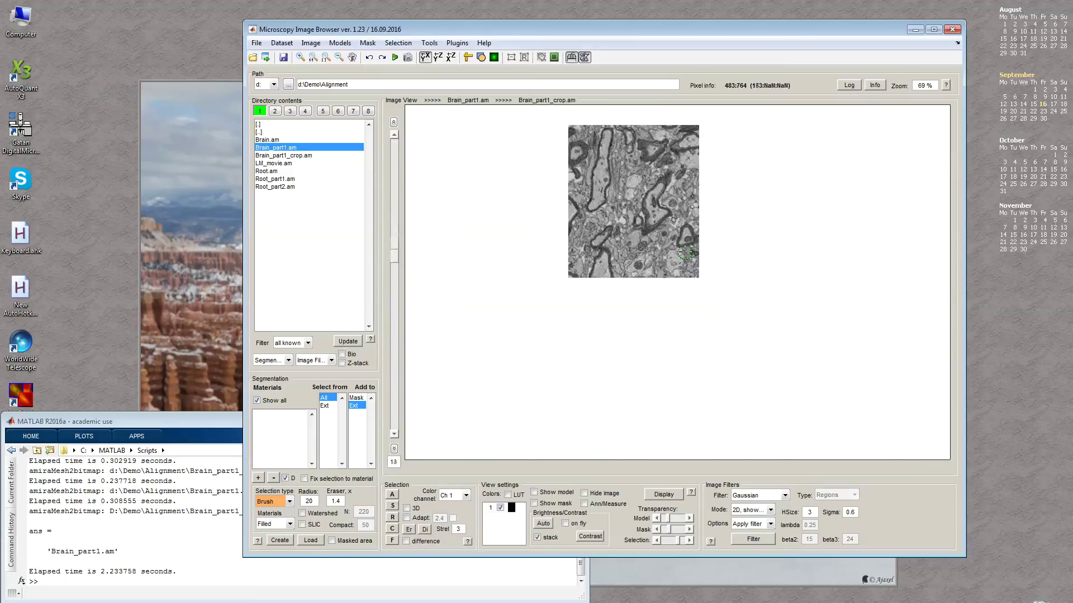
{"action": "key", "text": "q"}
{"action": "key", "text": "q"}
{"action": "scroll", "coordinate": [718, 327], "scroll_direction": "down", "scroll_amount": 7}
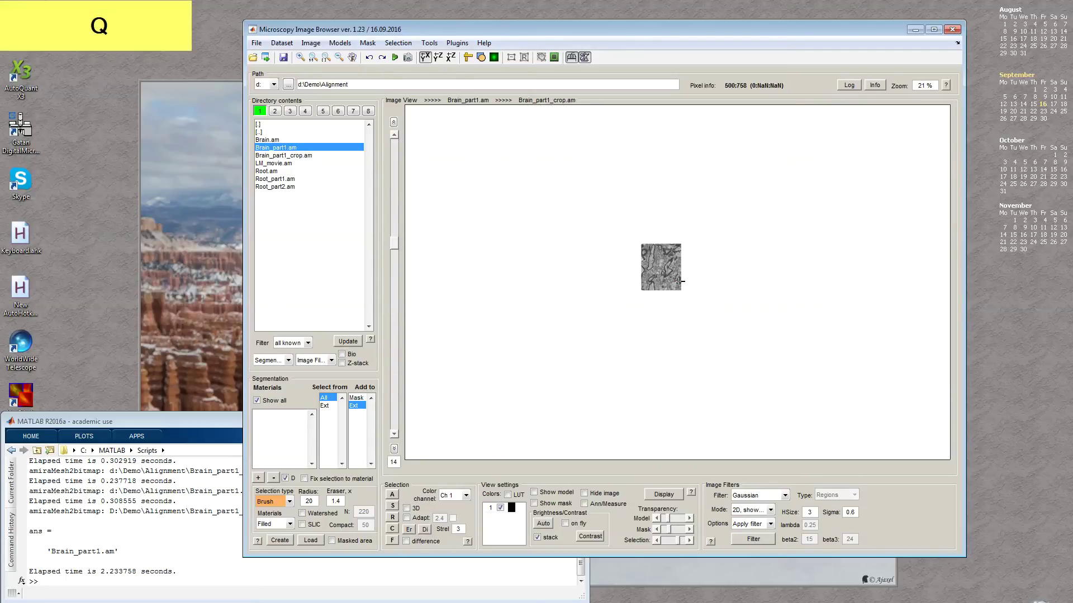